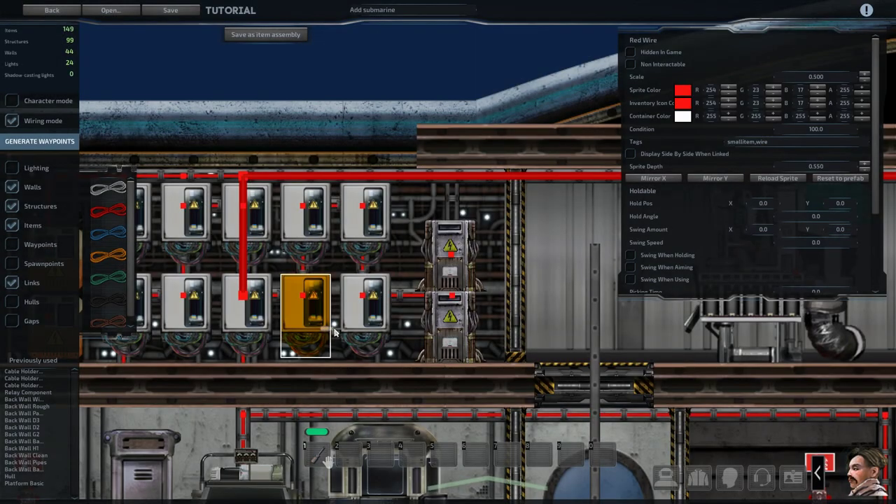
Attach a new red wire to the power connector of the second junction box in the upper row.
scroll(398, 327, "down", 4)
middle_click_drag(472, 324, 417, 315)
key("d")
key("a")
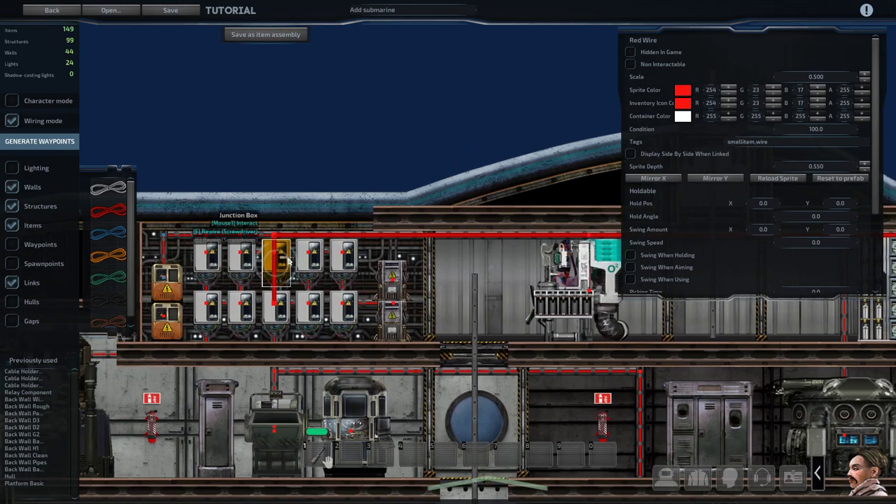
left_click(279, 262)
key("Escape")
left_click(266, 240)
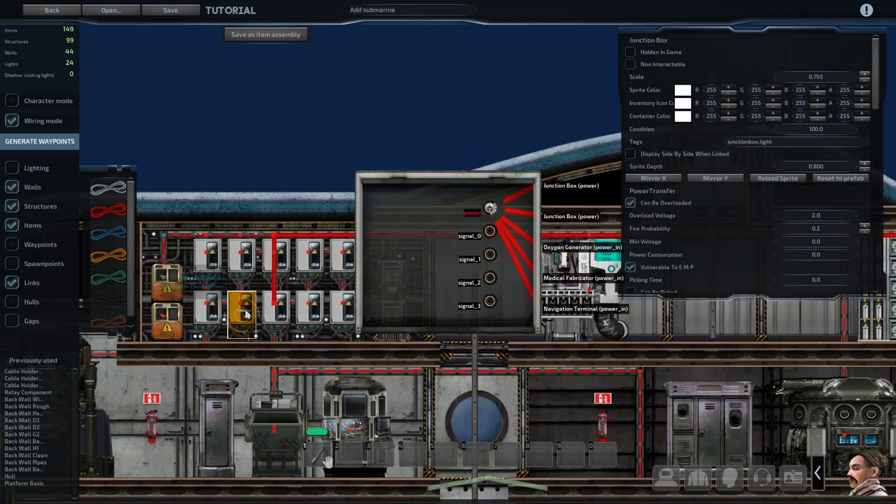
left_click(231, 271)
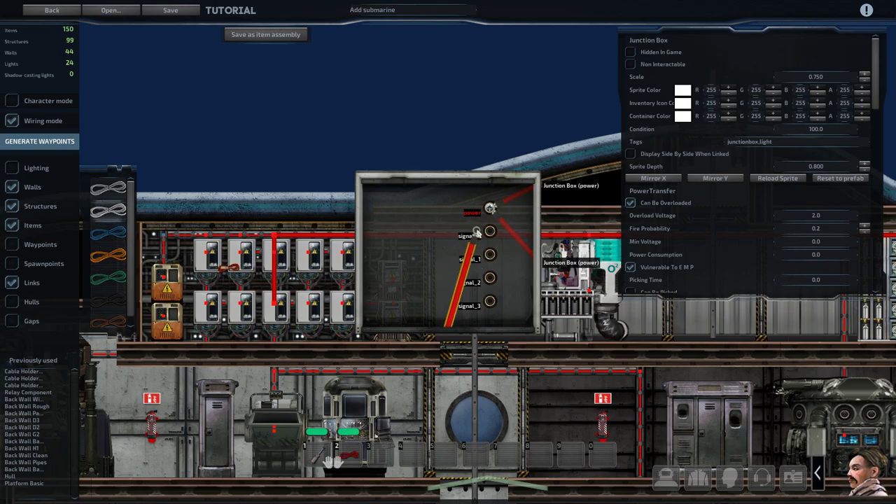
left_click_drag(477, 231, 491, 209)
key("Escape")
Connect the red wire's free end to the power connector of the docking hatch on top of the hull.
key("d")
key("w")
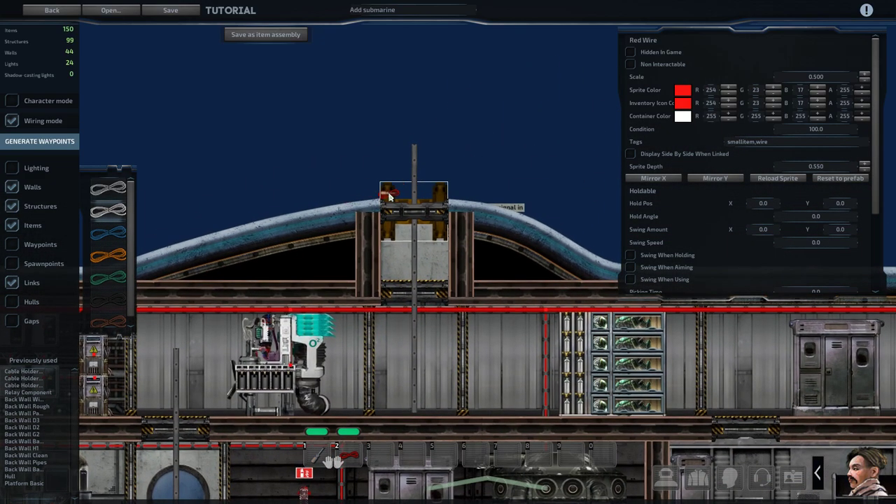
left_click(390, 196)
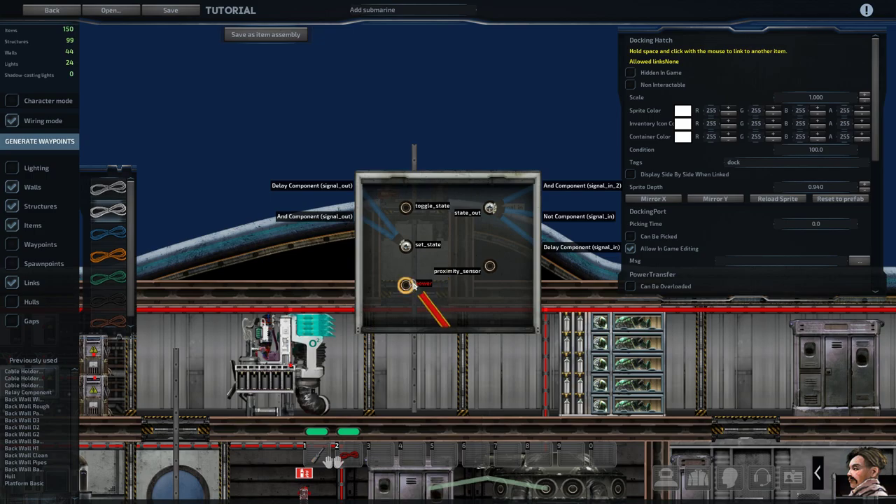
left_click_drag(406, 286, 406, 285)
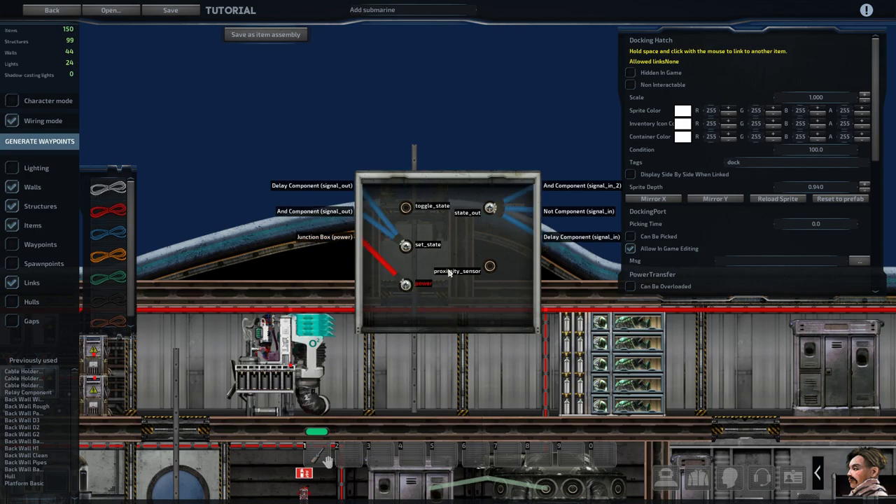
key("Escape")
Select the docking hatch's red wire at the second upper junction box and add a bend in it above the box.
key("a")
key("s")
scroll(429, 277, "up", 3)
scroll(432, 278, "up", 2)
key("w")
left_click(398, 255)
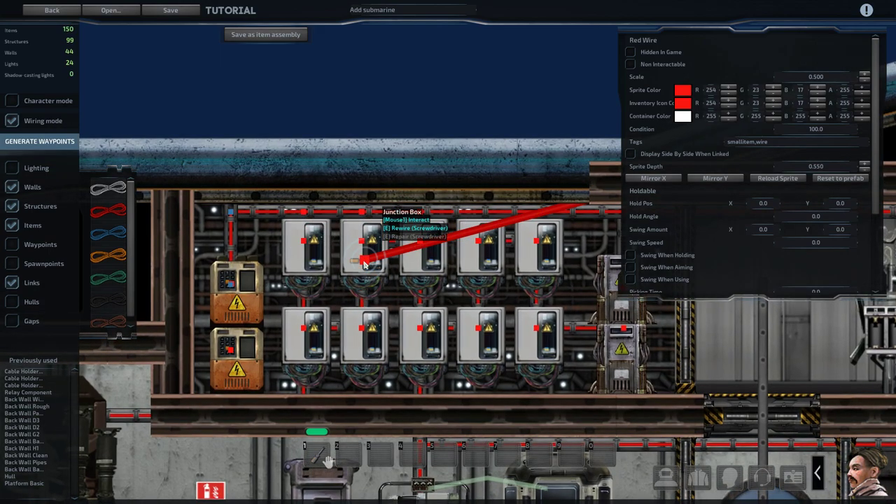
left_click_drag(364, 262, 427, 227)
left_click(404, 232, "ctrl")
Route the red wire straight along the ceiling cable holder, past the oxygen generator, to the support before the docking hatch shaft.
key("d")
left_click(343, 210, "ctrl")
key("d")
key("d")
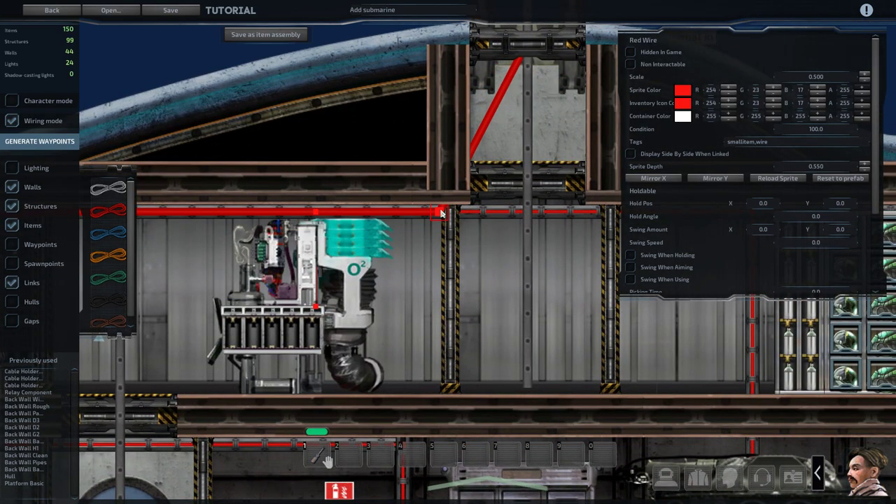
key("d")
key("w")
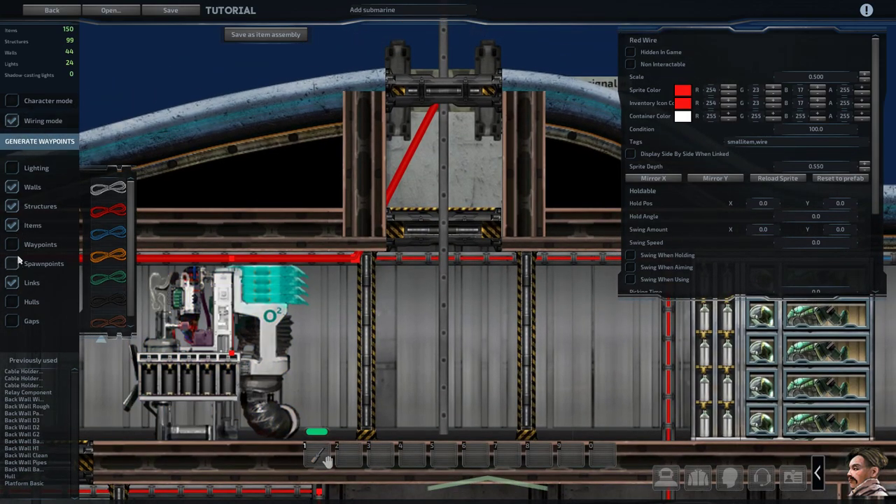
With the walls hidden, route the red wire vertically beside the shaft and across to the docking hatch, and show the walls again.
left_click(12, 226)
left_click(12, 226)
left_click(12, 187)
double_click(397, 180)
left_click_drag(397, 179, 357, 119)
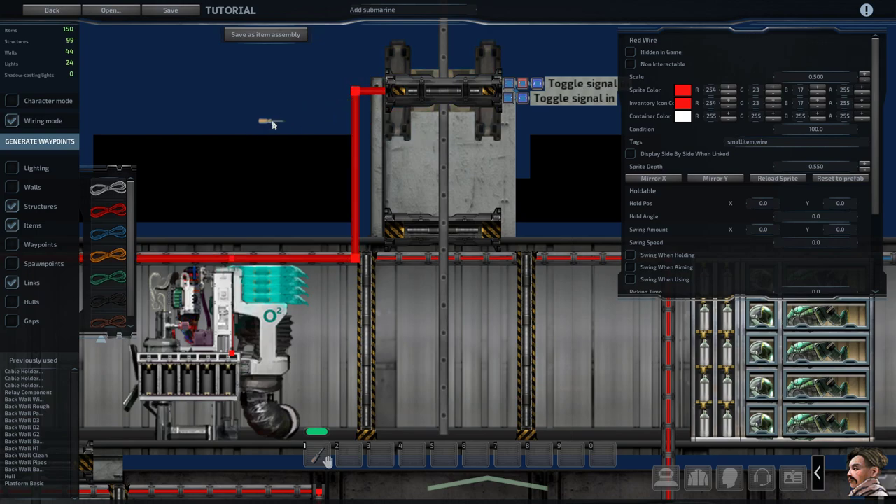
left_click(13, 188)
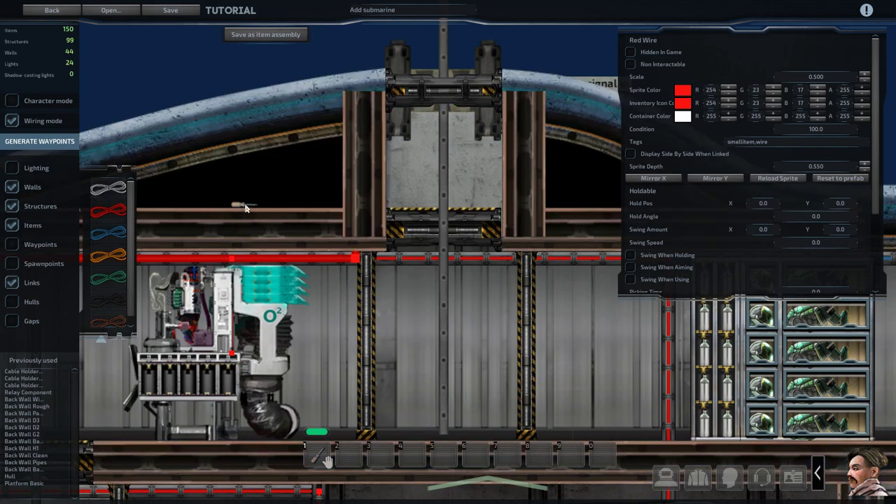
Leave wiring mode and place a Cable Holder Horizontal along the ceiling of the lower-deck room forward of the pump compartment.
key("s")
key("d")
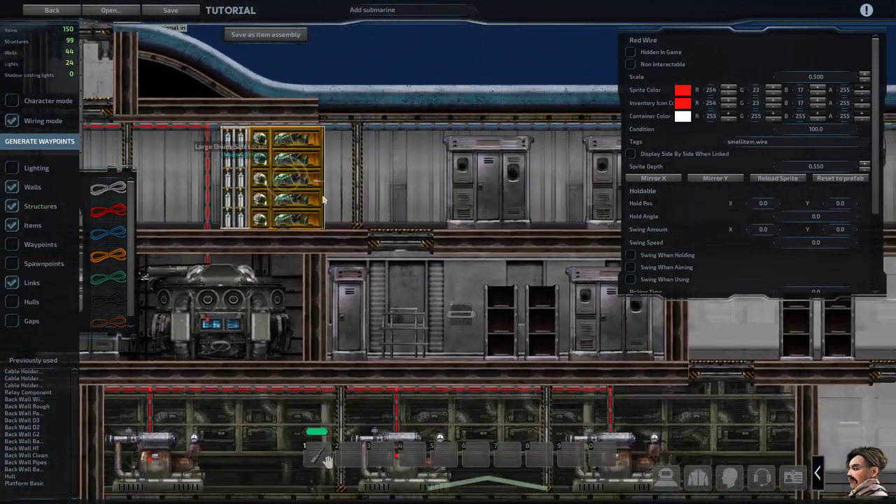
key("s")
key("a")
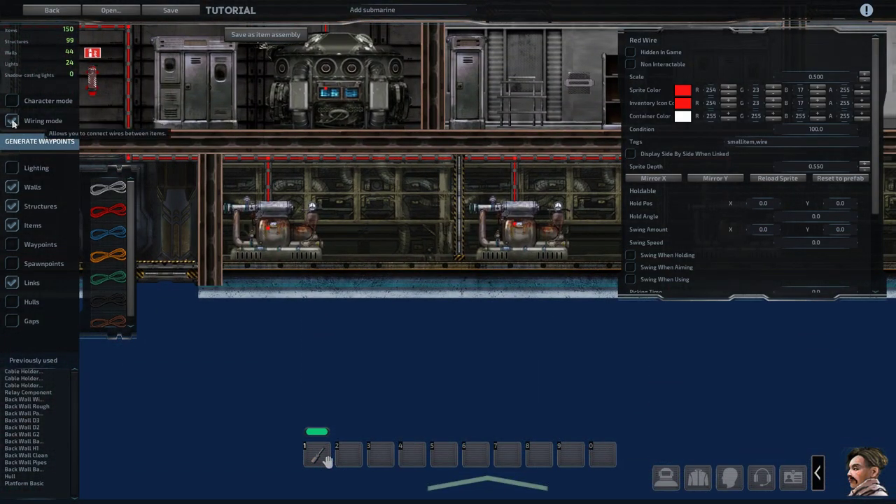
left_click(12, 121)
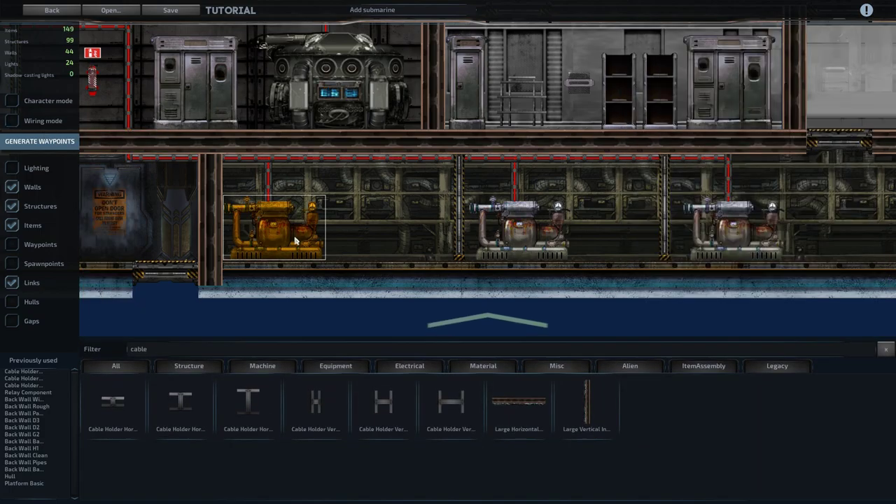
key("d")
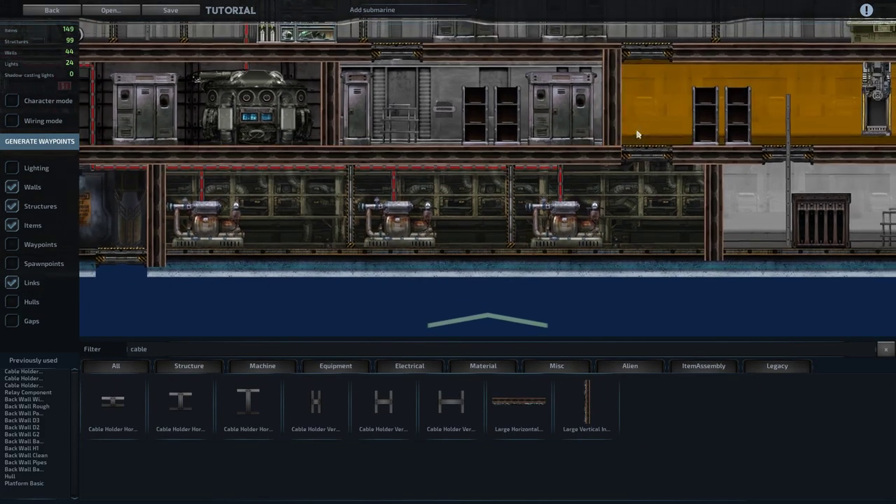
key("w")
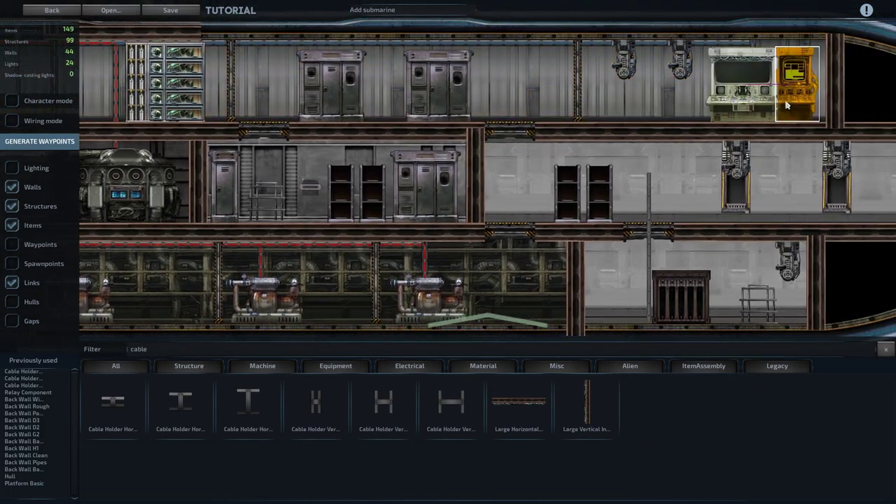
key("s")
scroll(300, 226, "up", 5)
key("d")
key("w")
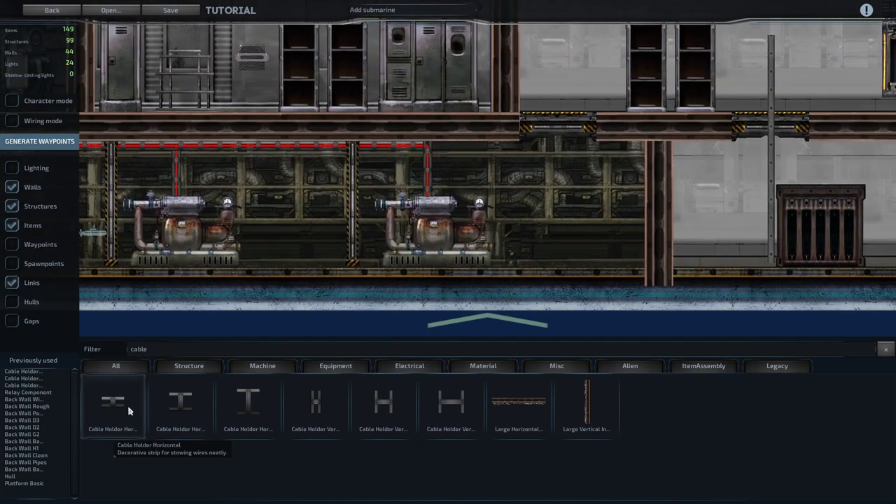
left_click(127, 406)
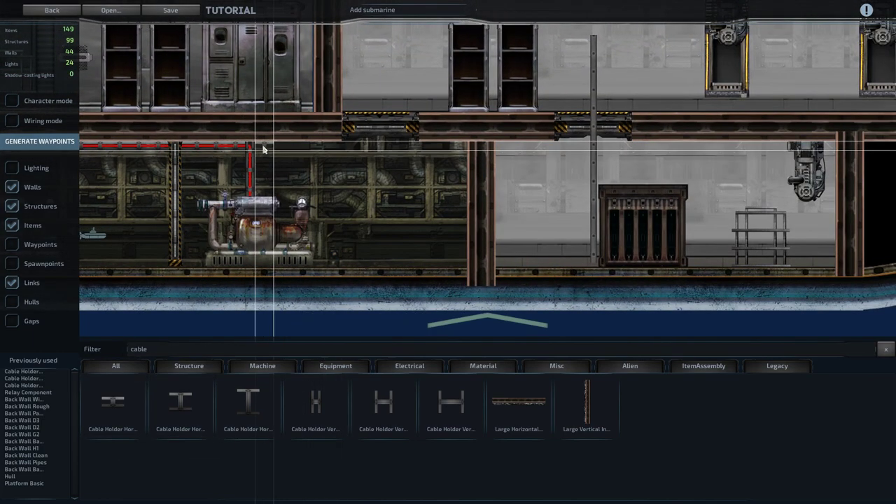
key("d")
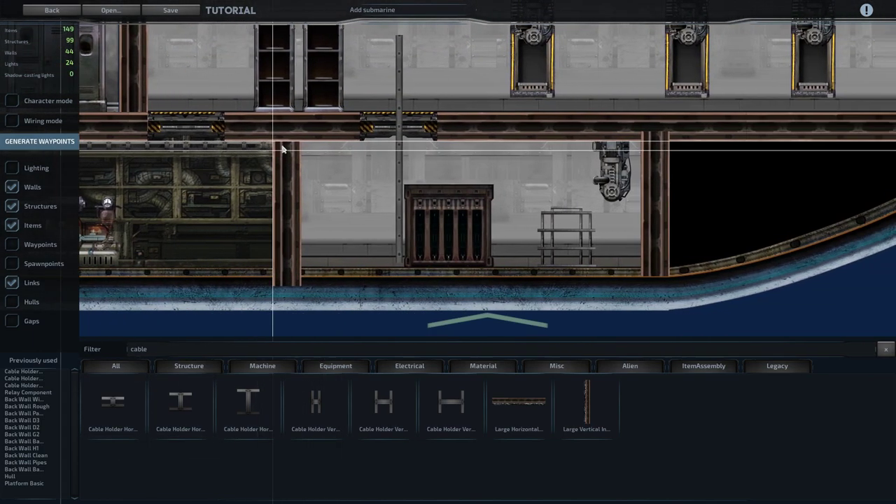
left_click_drag(283, 150, 356, 148)
Lengthen the new horizontal cable holder across the room's ceiling, past the ladder, to just short of the ceiling-mounted device.
scroll(379, 170, "up", 3)
scroll(377, 163, "down", 10)
scroll(376, 161, "up", 8)
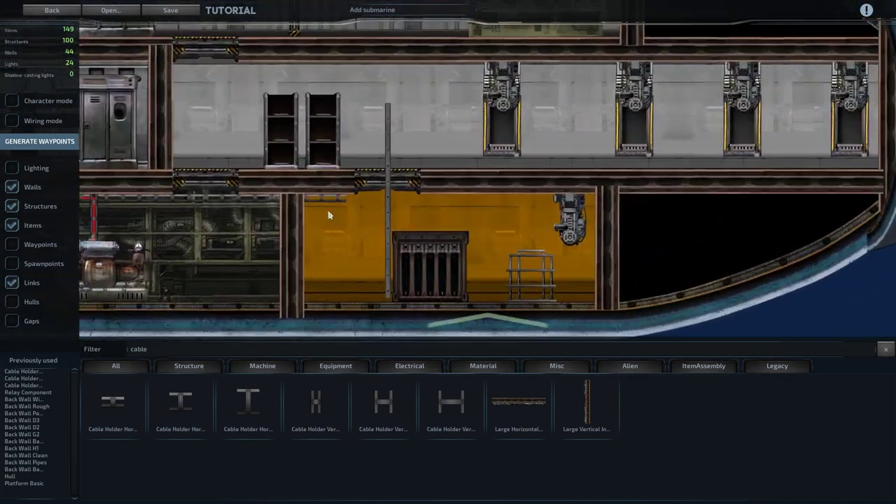
left_click(333, 199)
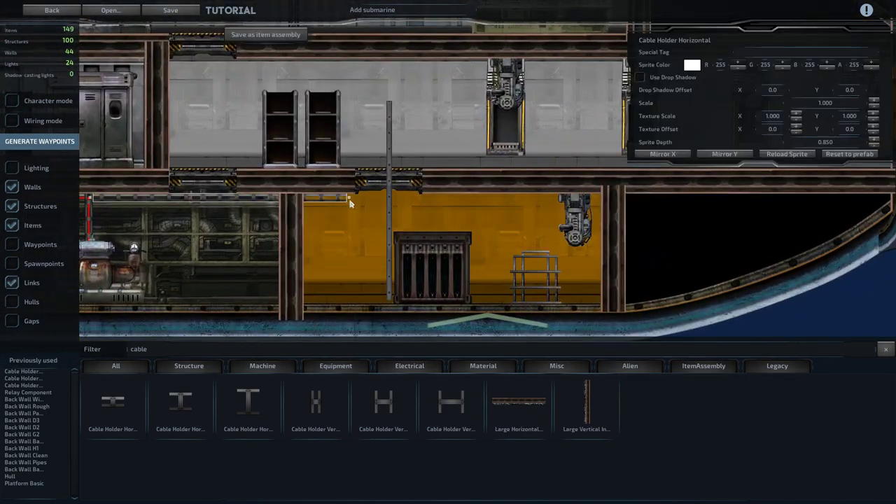
key("d")
mouse_move(350, 200)
left_mouse_down()
mouse_move(390, 199)
mouse_move(343, 208)
left_mouse_up()
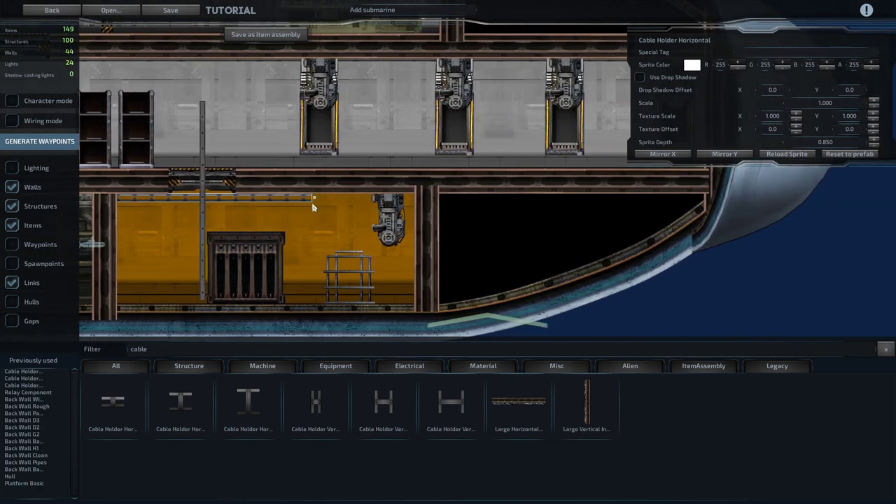
Place a Cable Holder Vertical from the middle deck down through the floor and make it meet the forward end of the horizontal holder.
left_click(320, 398)
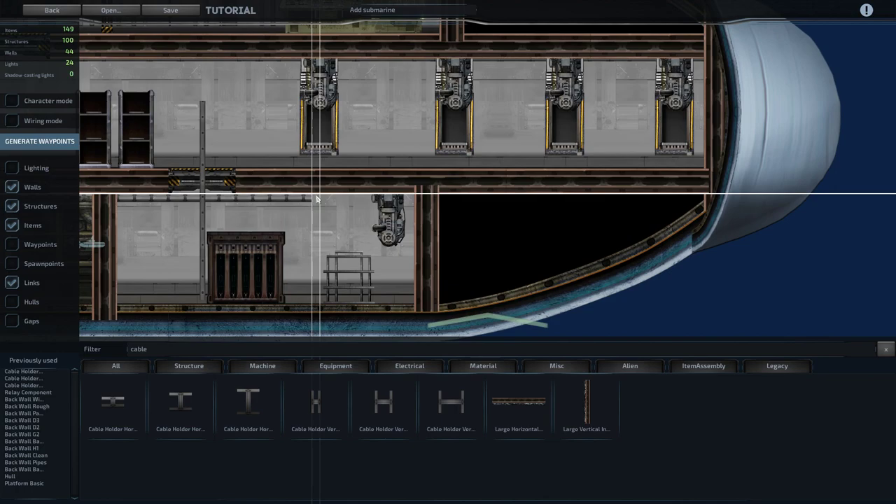
key("w")
left_click_drag(330, 112, 330, 114)
key("s")
scroll(319, 173, "up", 4)
left_click(316, 137)
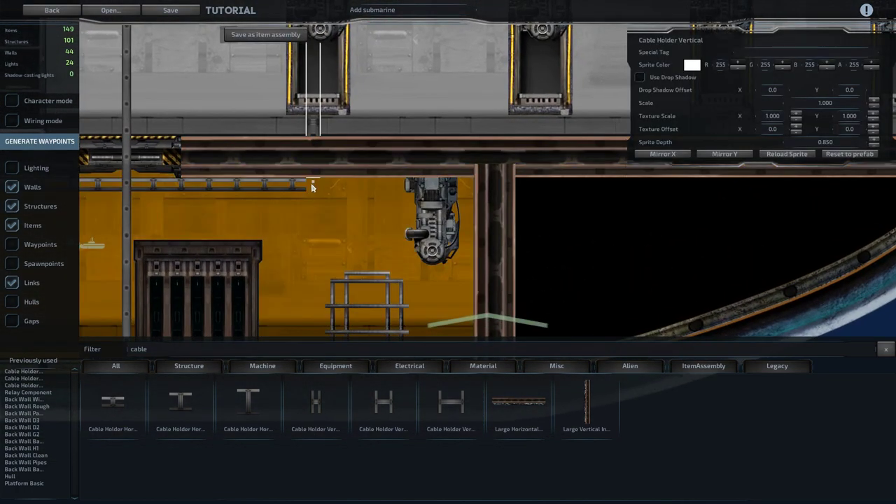
left_click(354, 252)
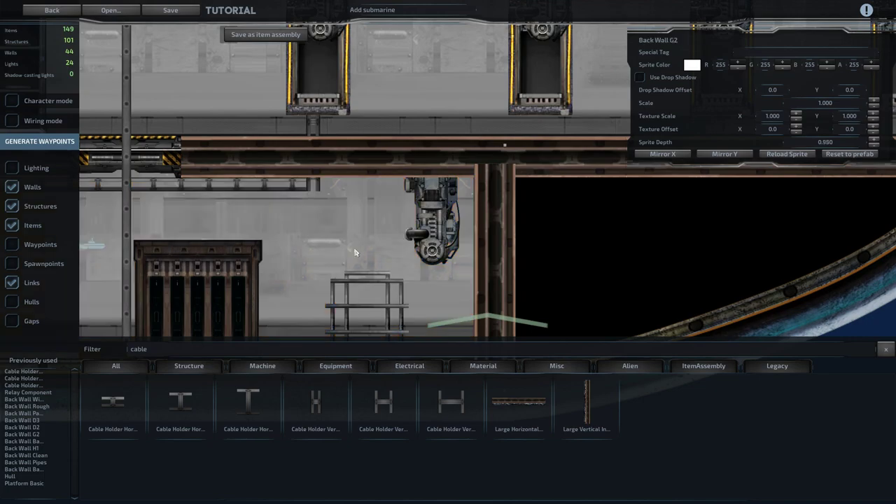
left_click(311, 185)
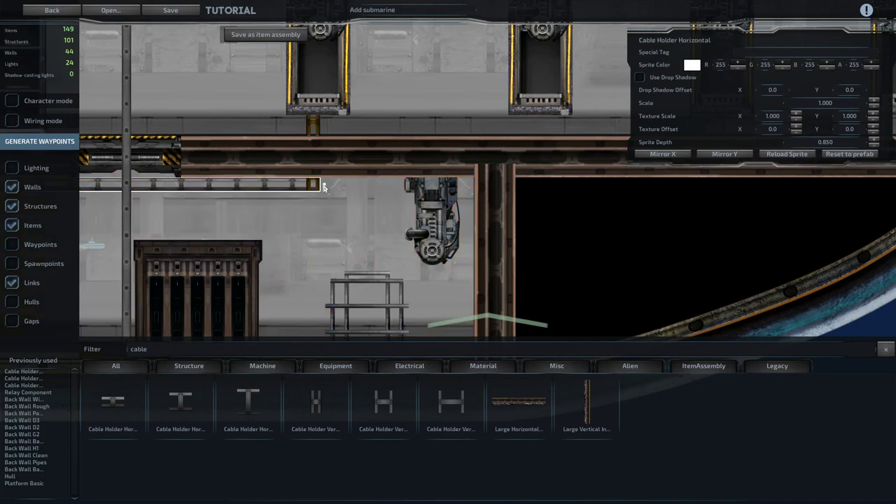
left_click(324, 209)
Return to wiring mode and attach a new blue wire to the set_targetlevel connector of the rearmost pump.
key("a")
scroll(266, 219, "down", 3)
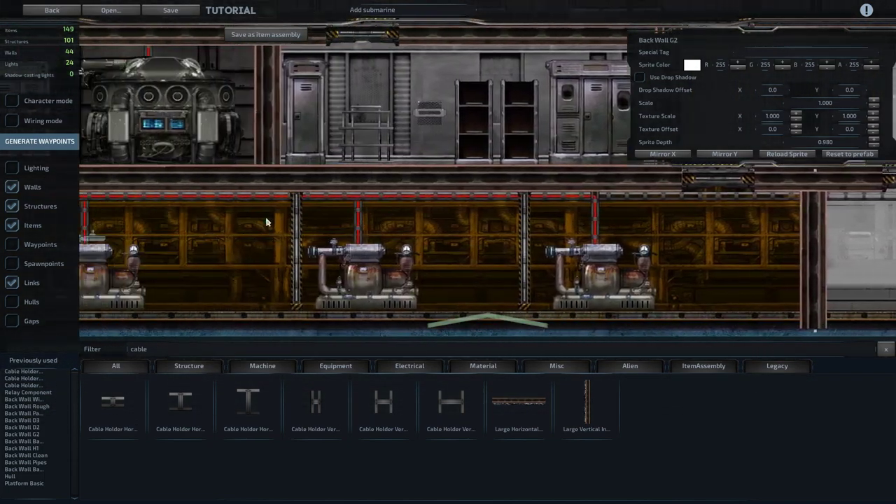
key("a")
key("s")
key("d")
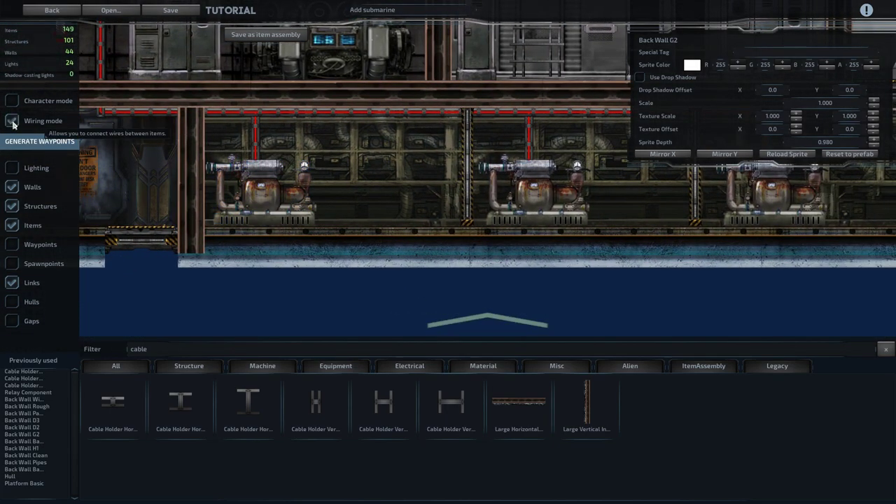
left_click(13, 121)
left_click(266, 203)
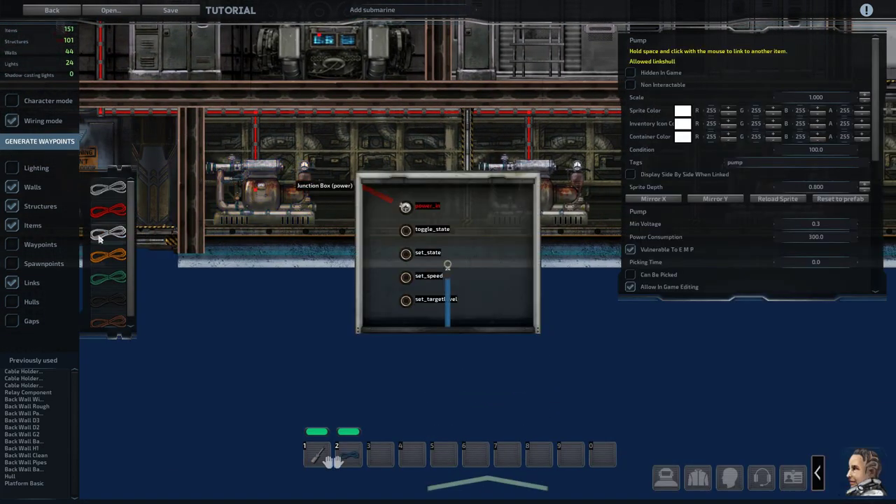
left_click(408, 310)
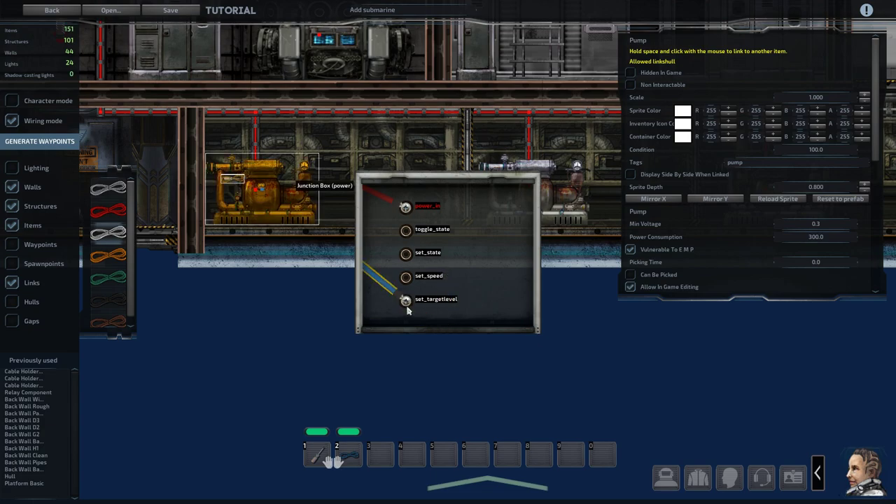
right_click(451, 289)
Connect the blue wire's free end to the velocity_y_out connector of the navigation terminal.
key("d")
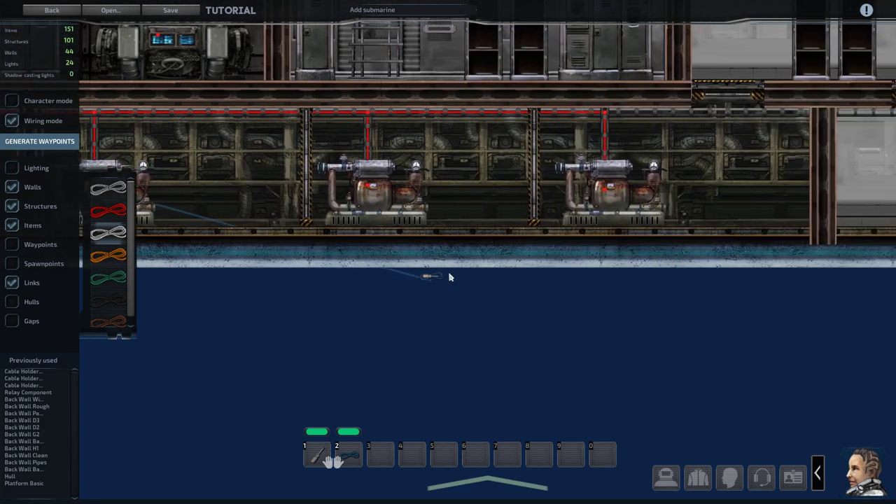
scroll(462, 238, "down", 5)
key("w")
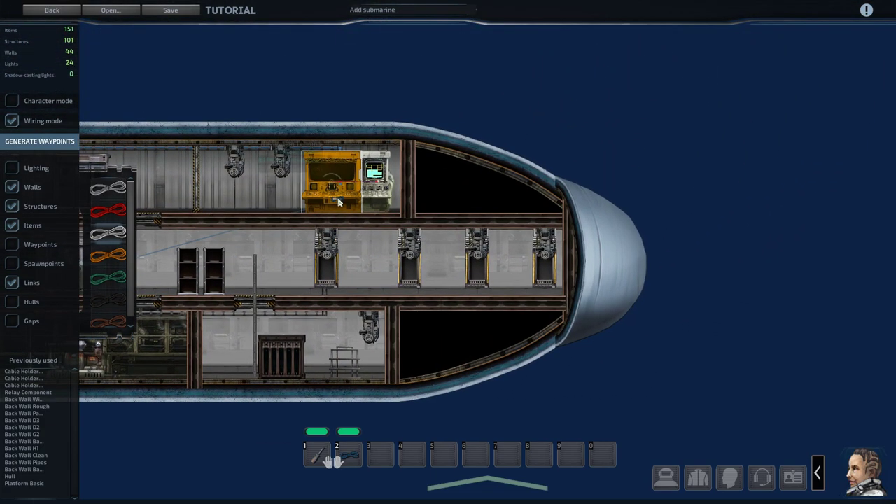
left_click(343, 175)
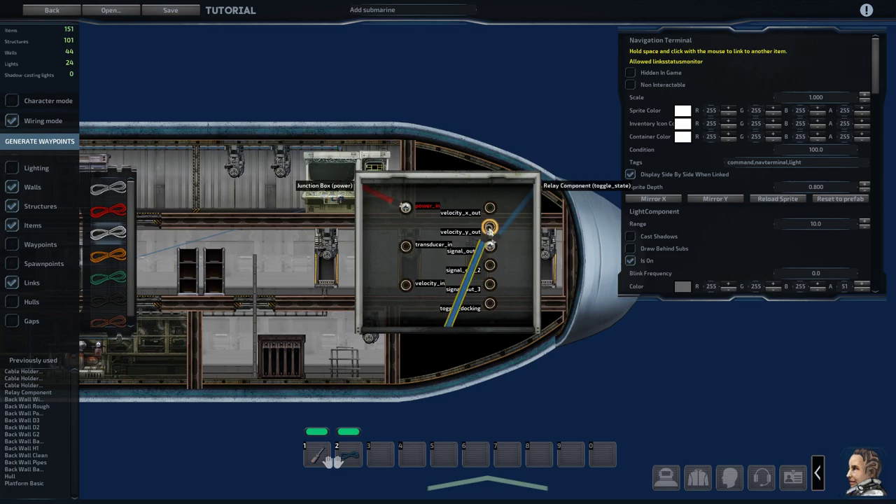
left_click_drag(490, 229, 490, 228)
right_click(440, 276)
Add a bend to the blue wire at the lower horizontal cable holder's forward end and align the wire's terminal end straight above it.
key("a")
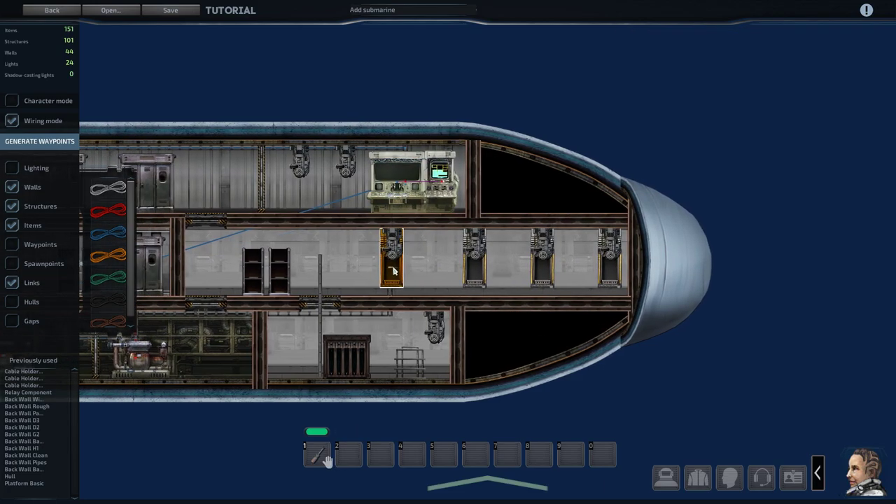
key("w")
scroll(374, 310, "up", 8)
key("s")
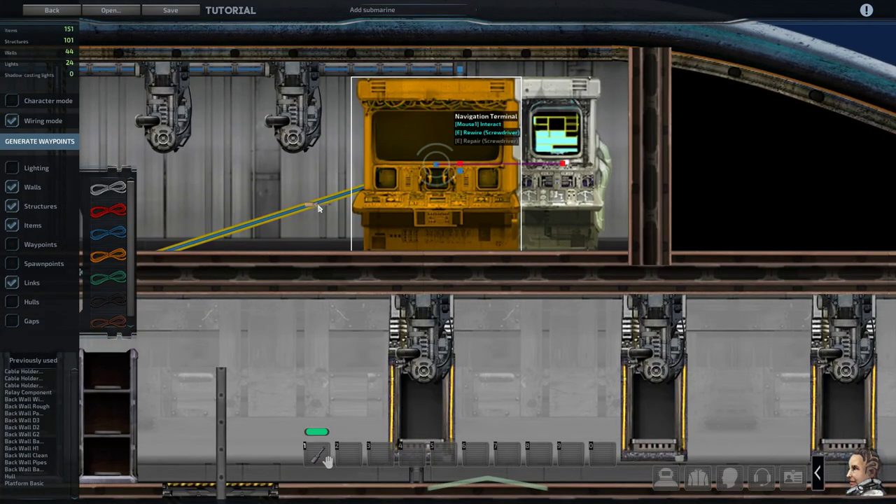
double_click(319, 208)
key("s")
left_click_drag(320, 207, 421, 378)
key("w")
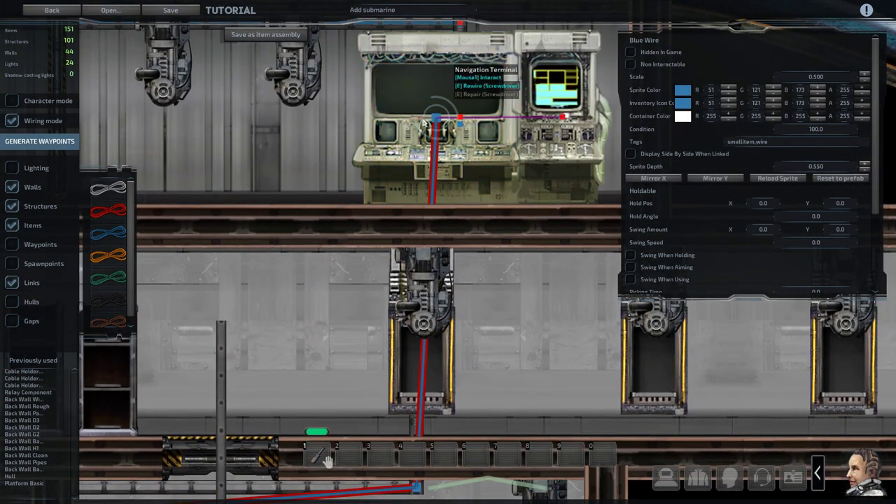
left_click_drag(424, 122, 416, 125)
Add a second bend where the cable holders meet above the rearmost pump and align the blue wire's pump end straight below it.
key("s")
key("a")
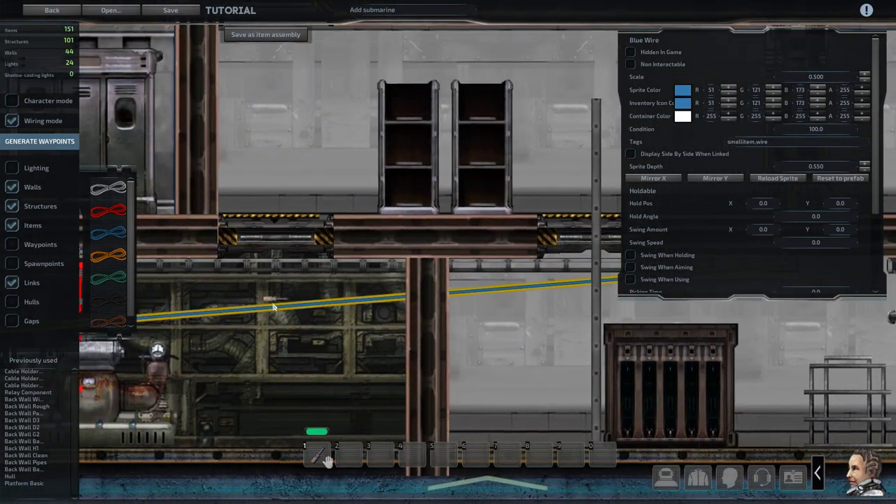
left_click(272, 311, "ctrl")
key("a")
left_click_drag(273, 310, 321, 270)
key("a")
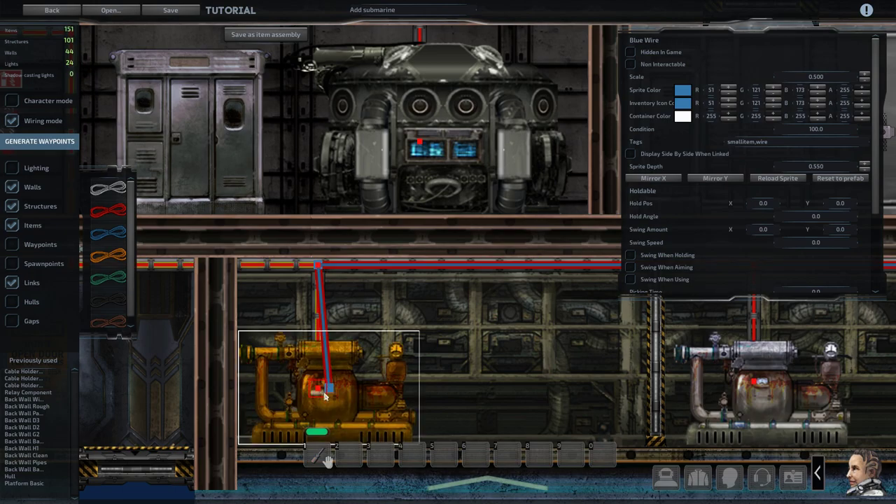
left_click_drag(326, 391, 315, 394)
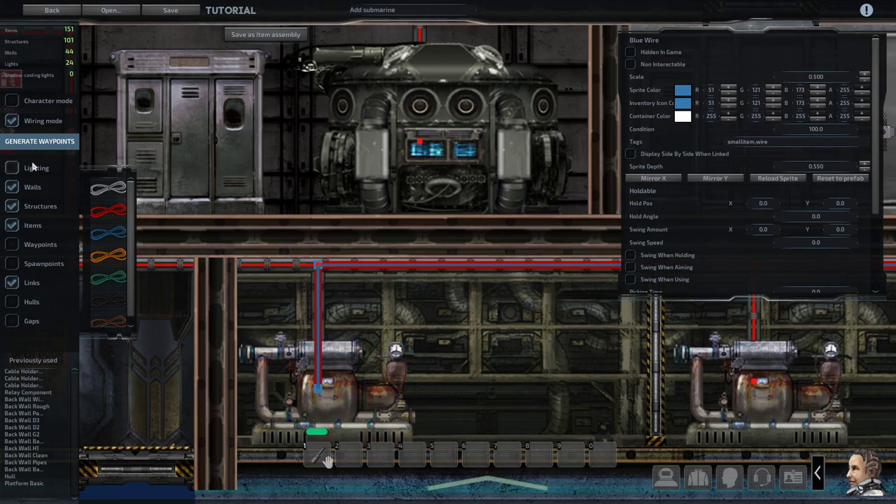
Leave wiring mode and set the rearmost pump's tags to pump,ballast.
left_click(13, 117)
key("s")
scroll(346, 266, "down", 3)
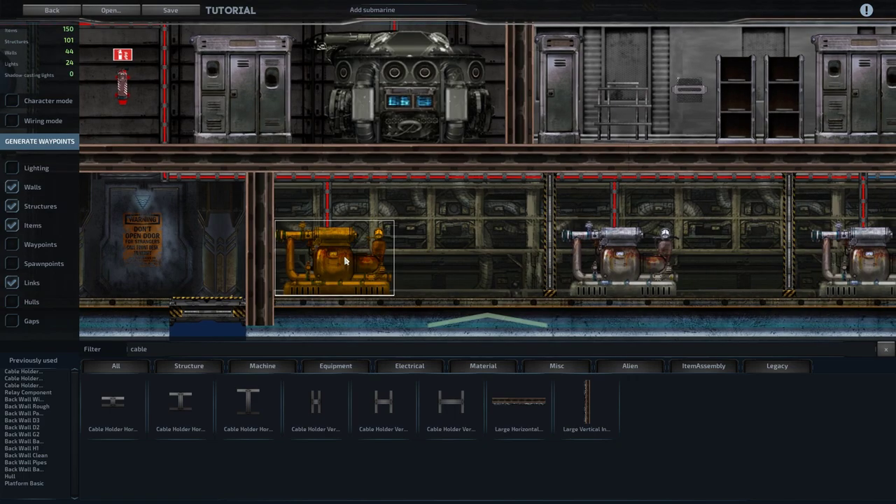
left_click(344, 260)
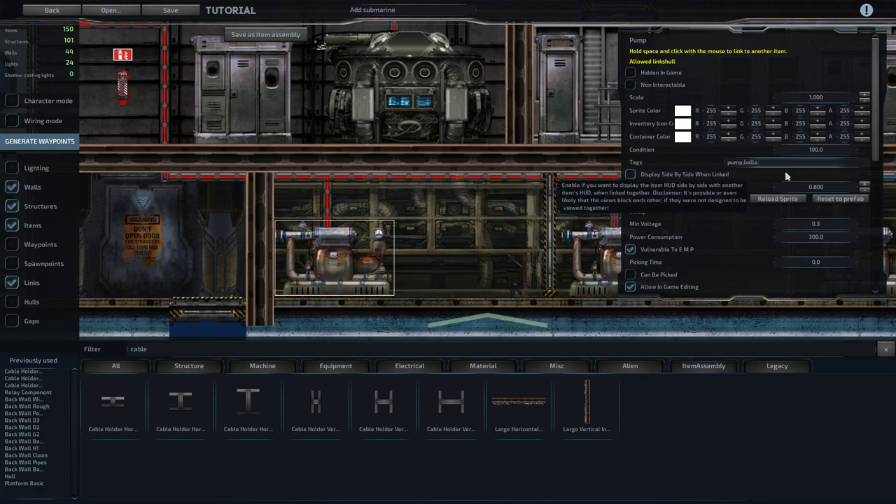
type("t")
scroll(478, 260, "down", 2)
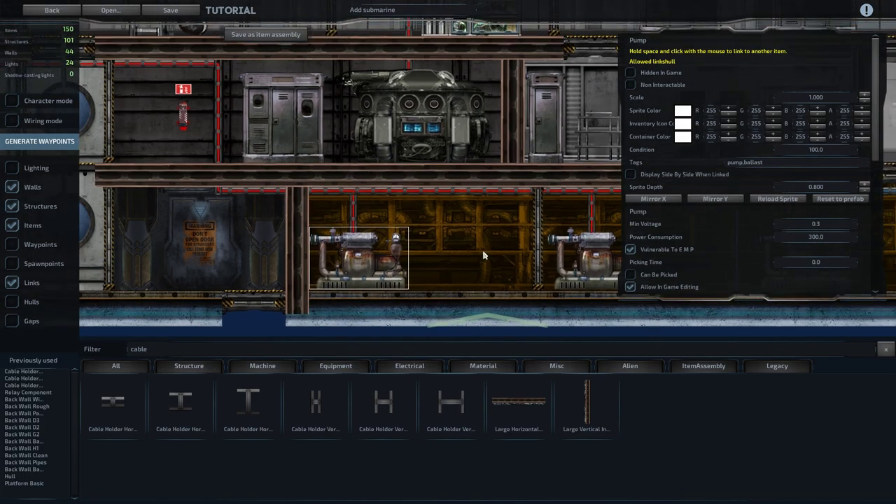
key("s")
left_click(420, 267)
Examine the lower-deck compartments from the forward cargo room back to the medical area, including the ballast pumps.
key("d")
key("d")
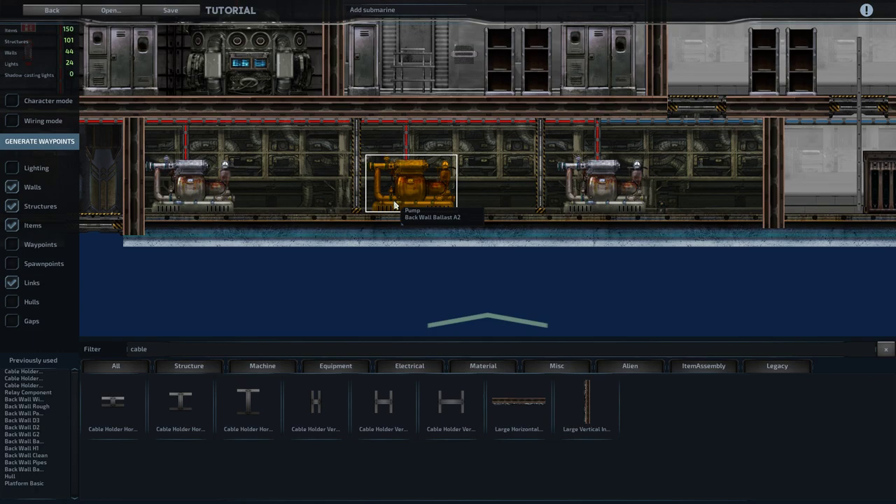
key("d")
key("w")
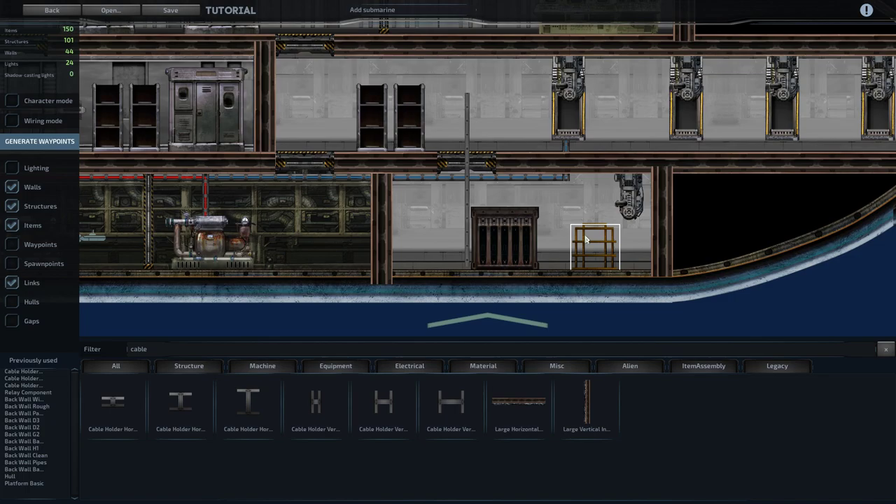
scroll(424, 234, "down", 2)
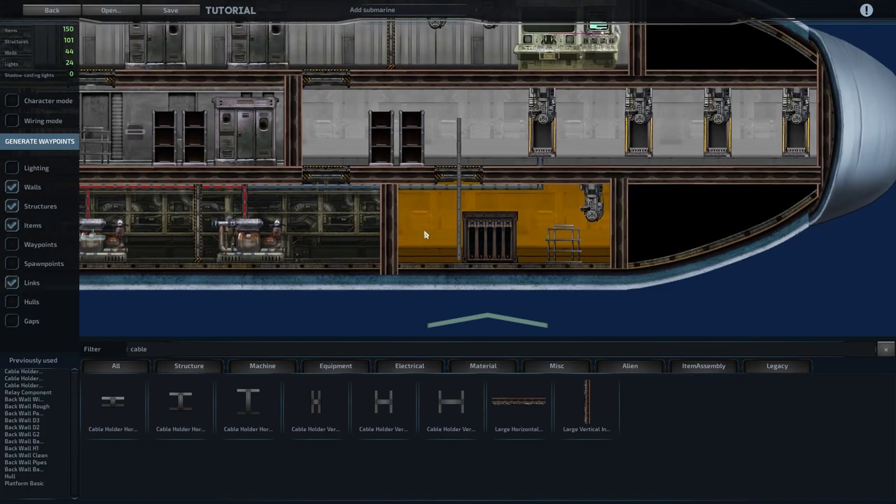
key("w")
key("s")
key("a")
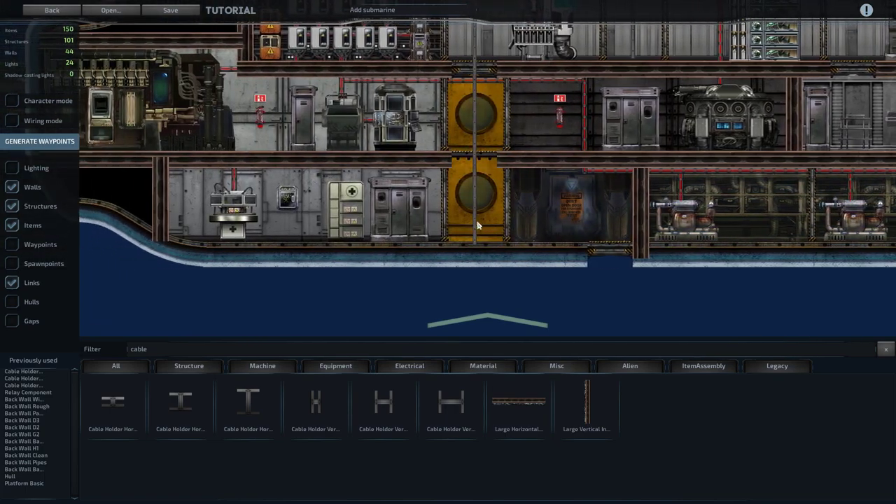
scroll(481, 226, "up", 2)
scroll(545, 224, "up", 1)
key("d")
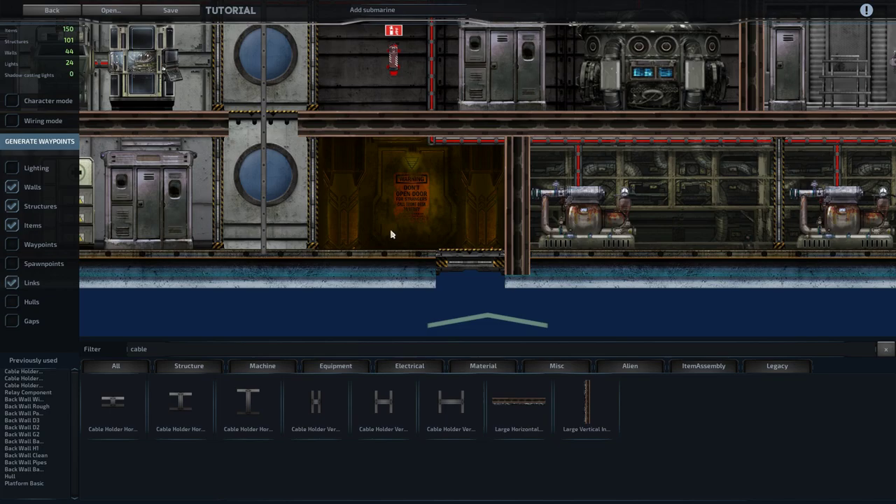
key("a")
key("d")
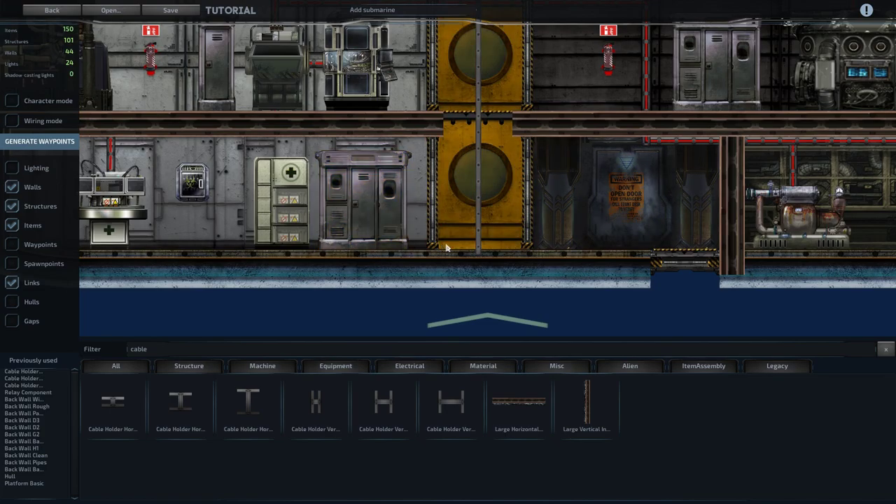
key("a")
key("d")
key("d")
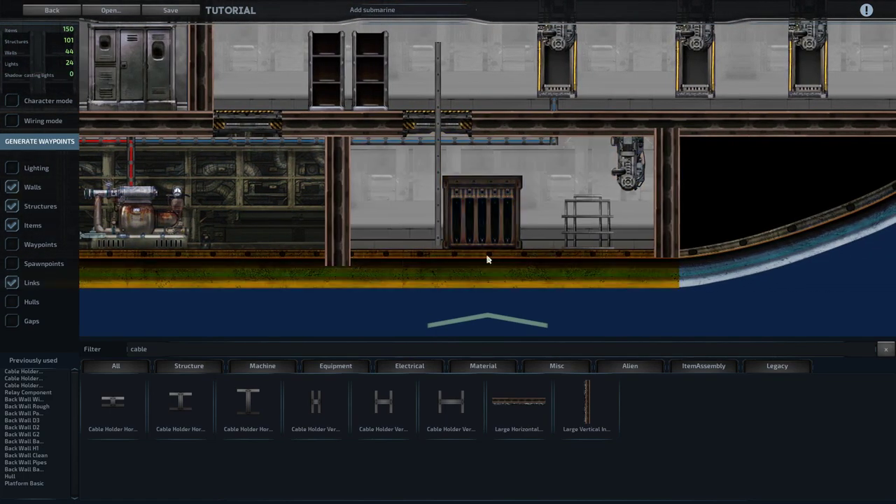
Place a CompactBilge item assembly in the open water below the hull.
key("s")
left_click(703, 366)
key("s")
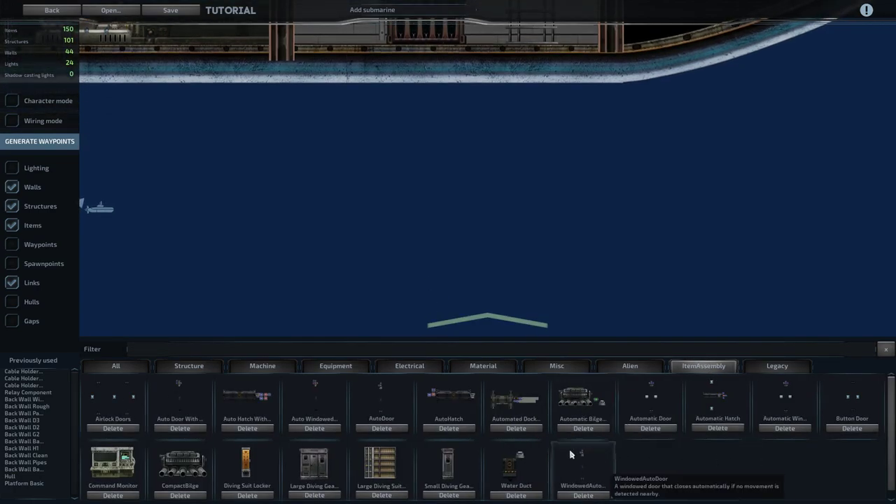
left_click(180, 465)
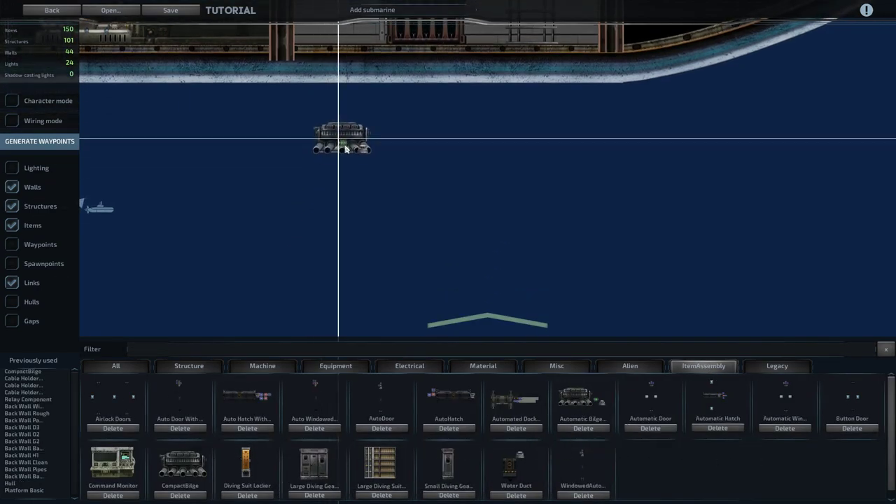
left_click(343, 172)
left_click(442, 169)
scroll(410, 236, "up", 4)
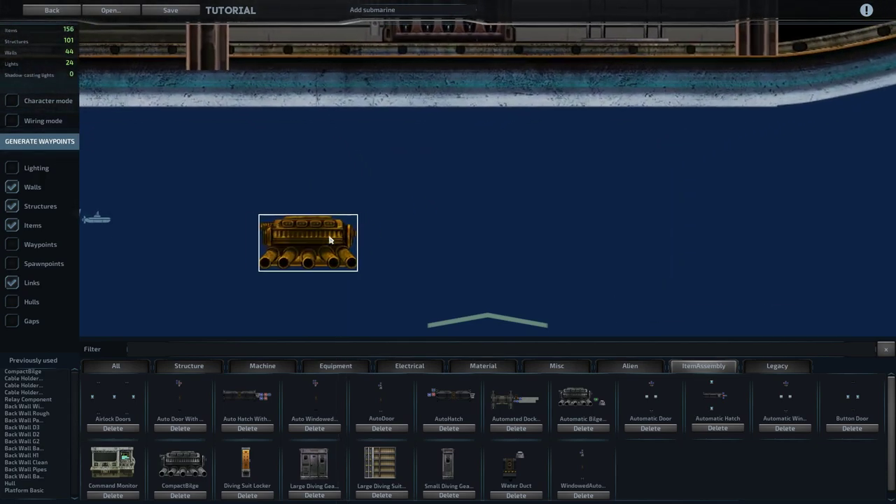
Move the small pump aside from the bilge assembly to expose the components and wires behind it.
key("a")
left_click(364, 232)
left_click_drag(363, 233, 478, 218)
left_click(446, 249)
key("s")
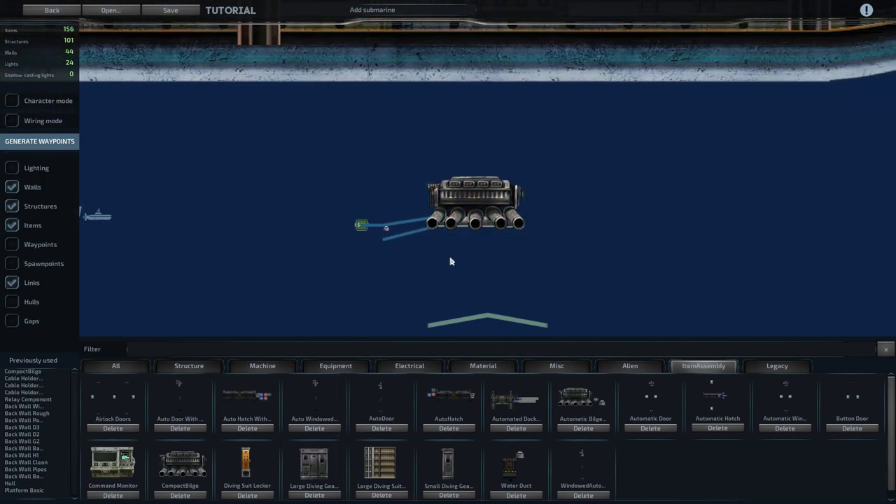
key("s")
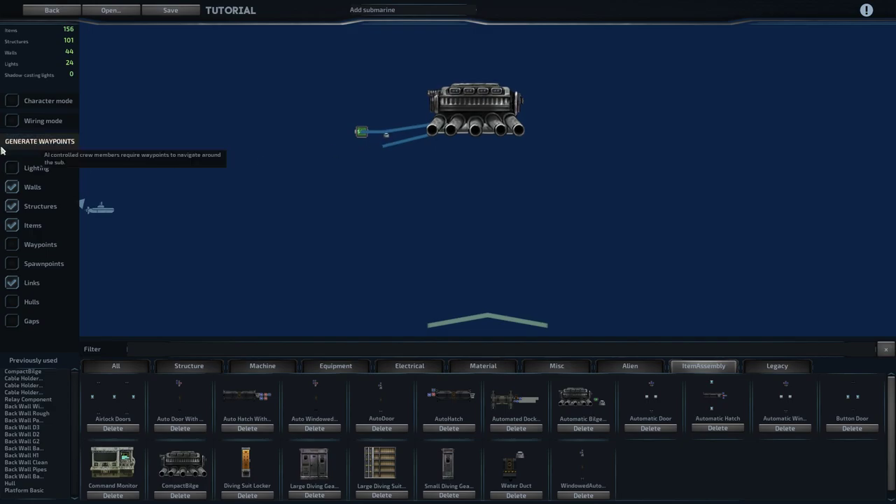
In wiring mode, inspect the connections and settings of the bilge assembly's Water Detector, Signal Check Component and Small Pump.
left_click(13, 121)
left_click(384, 134)
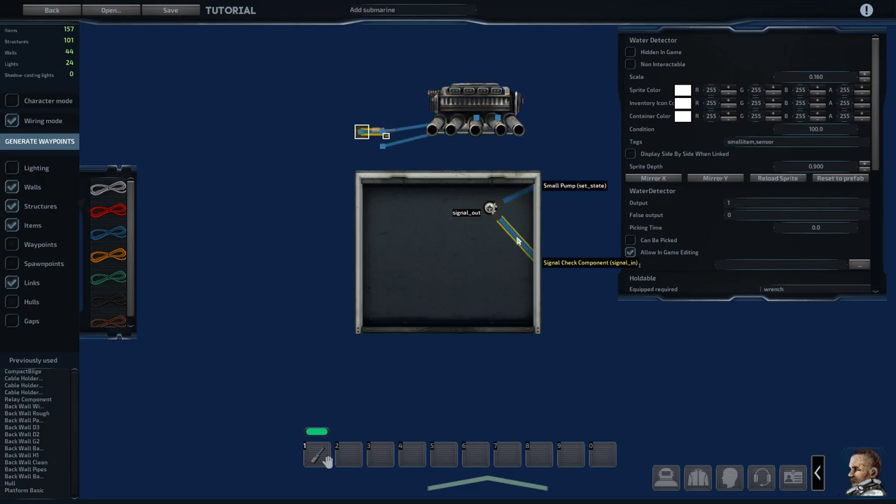
left_click(12, 122)
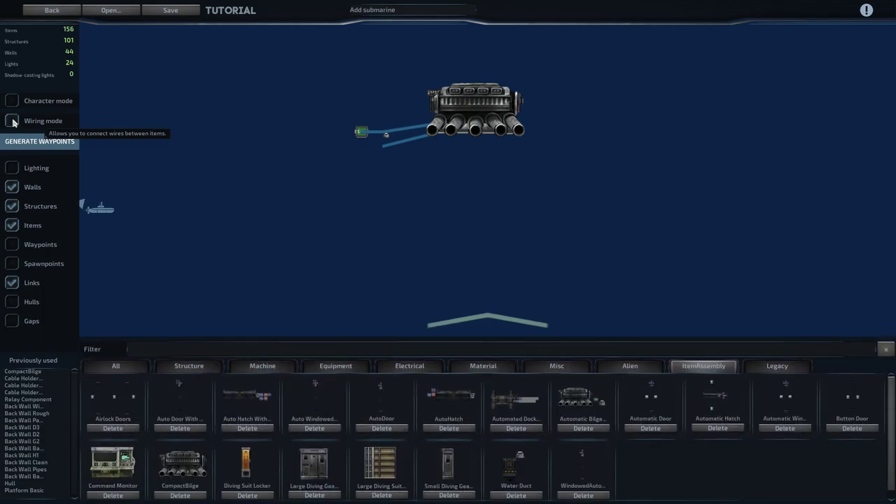
left_click(12, 121)
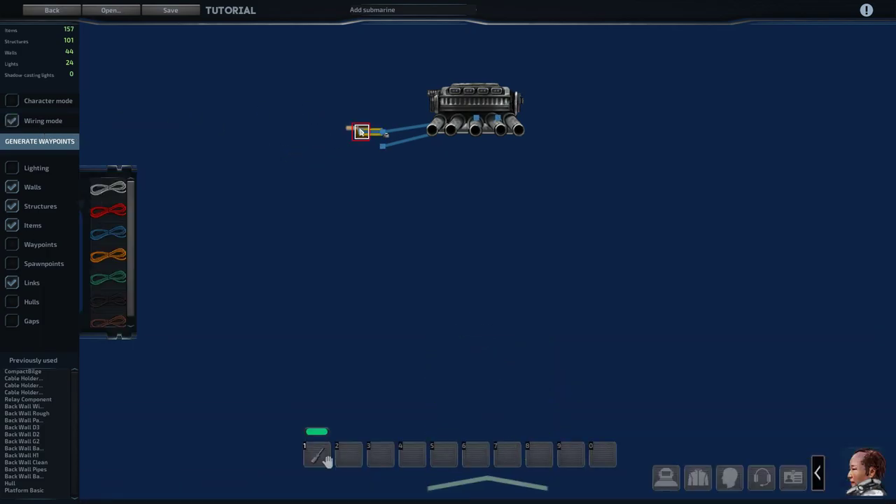
left_click(360, 131)
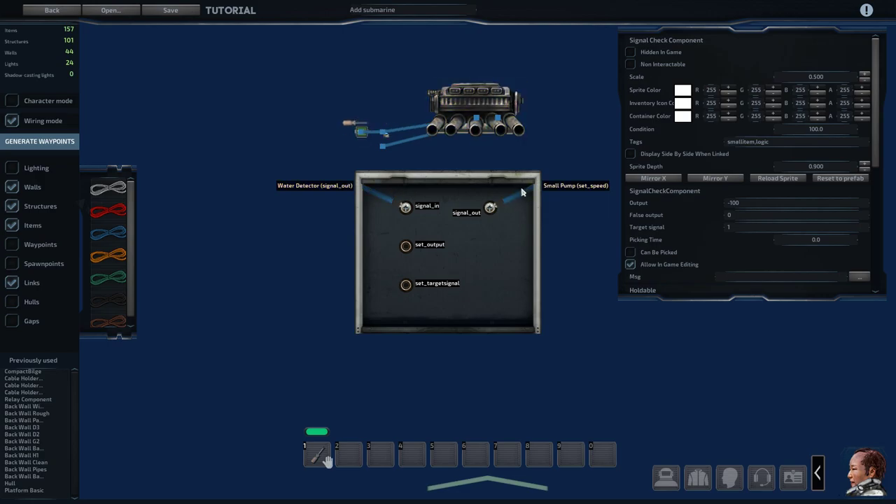
left_click(523, 138)
middle_click_drag(386, 135, 321, 189)
left_click(296, 188)
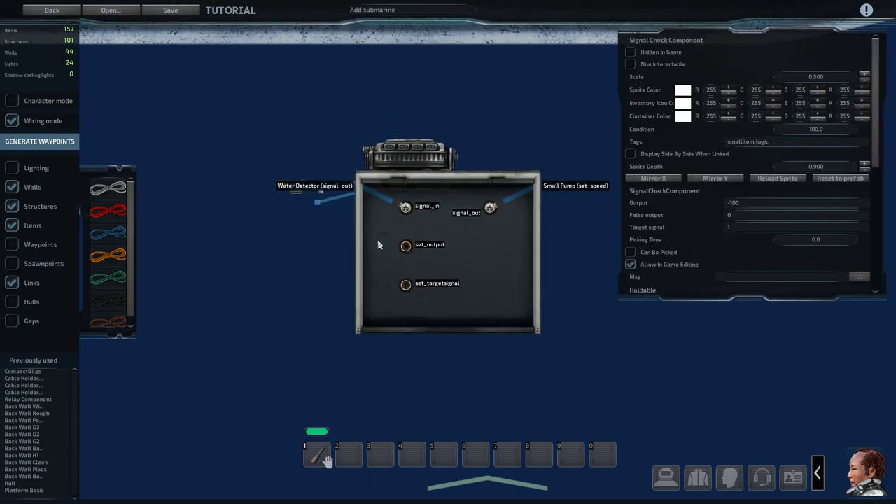
left_click(322, 191)
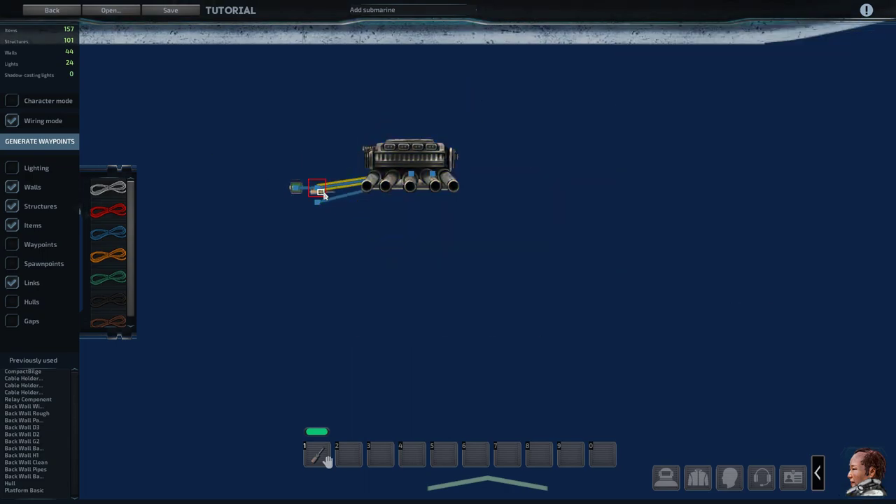
left_click(320, 192)
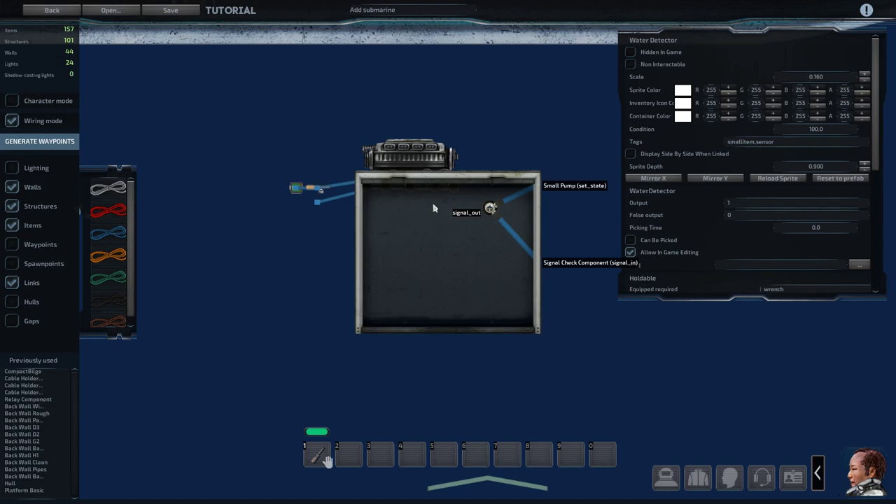
key("e")
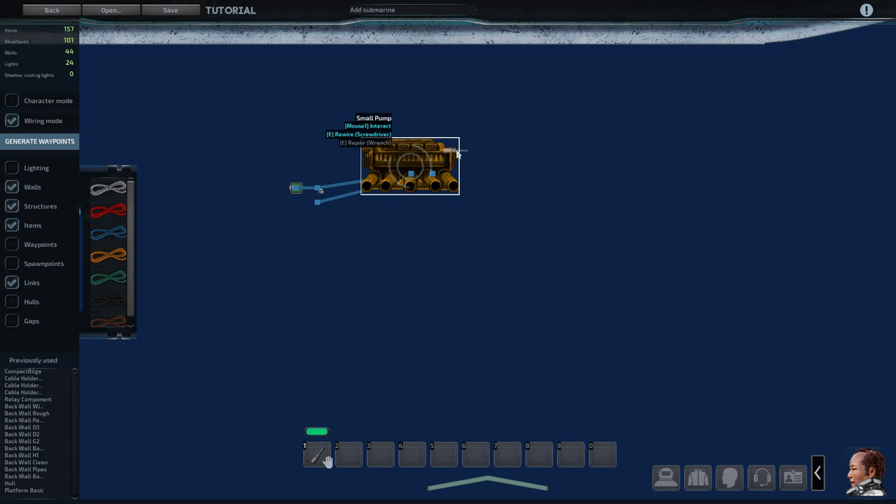
left_click(457, 154)
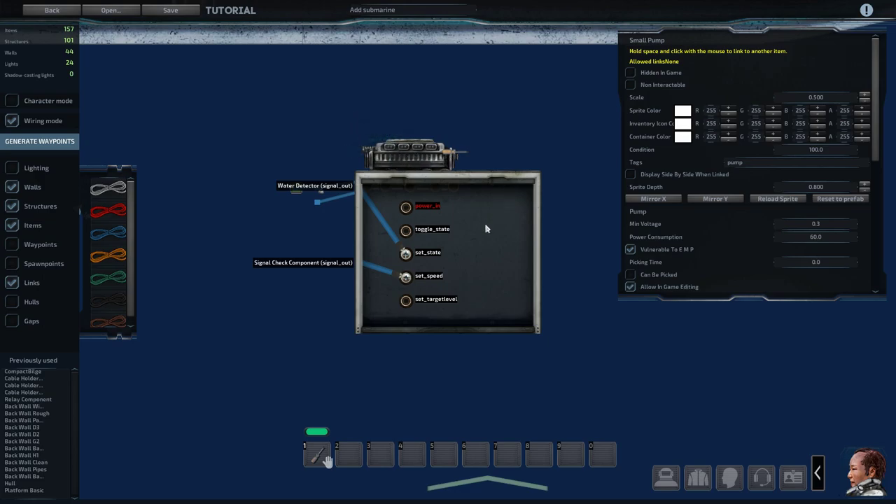
left_click(523, 140)
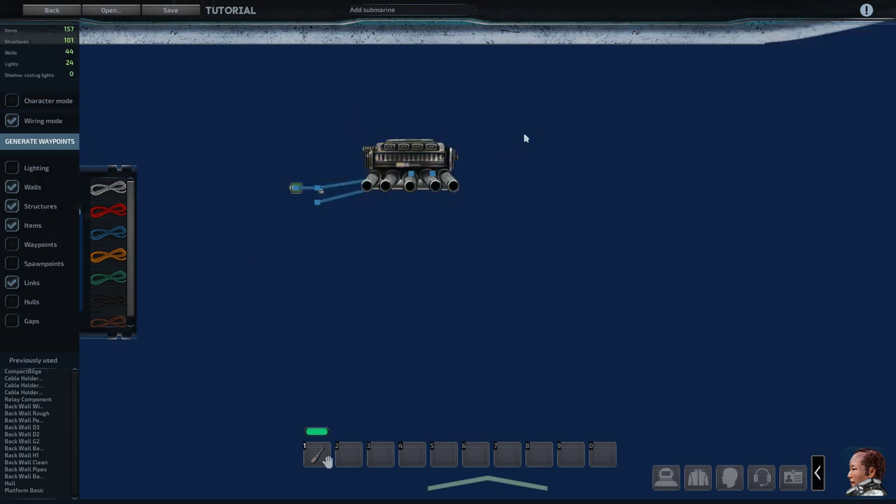
Leave wiring mode and move the small pump back over the bilge assembly's components.
scroll(256, 175, "down", 2)
key("w")
left_click(18, 123)
left_click(390, 237)
left_click_drag(390, 236, 301, 248)
left_click(355, 220)
key("a")
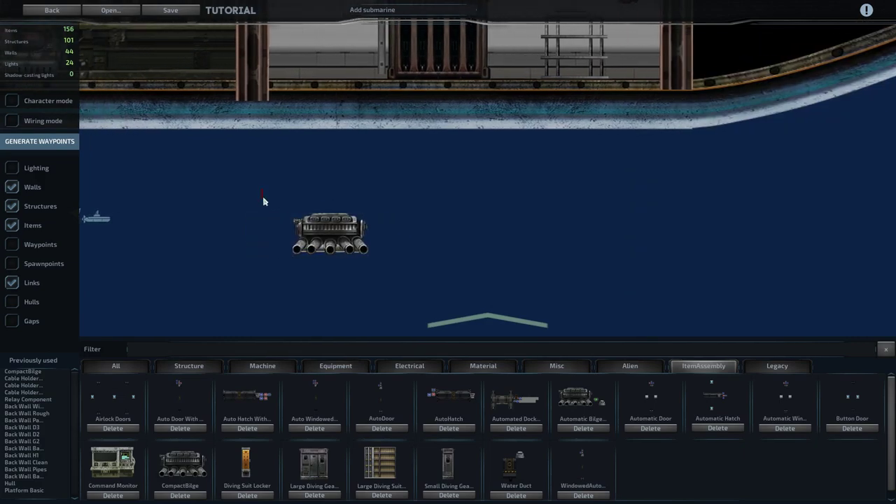
Select the whole bilge assembly and set it on the floor of the lower forward room, between the rear bulkhead and the ladder.
left_click_drag(270, 202, 432, 268)
key("w")
left_click_drag(322, 233, 306, 277)
key("a")
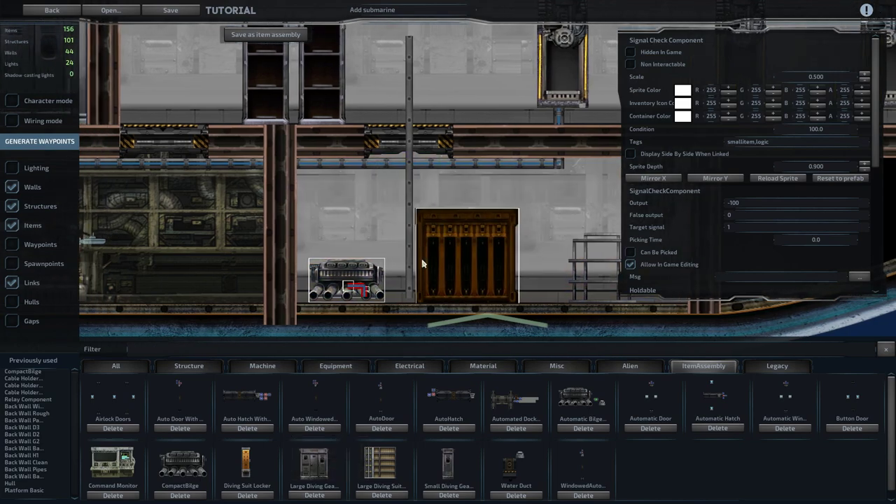
key("Down")
key("Down")
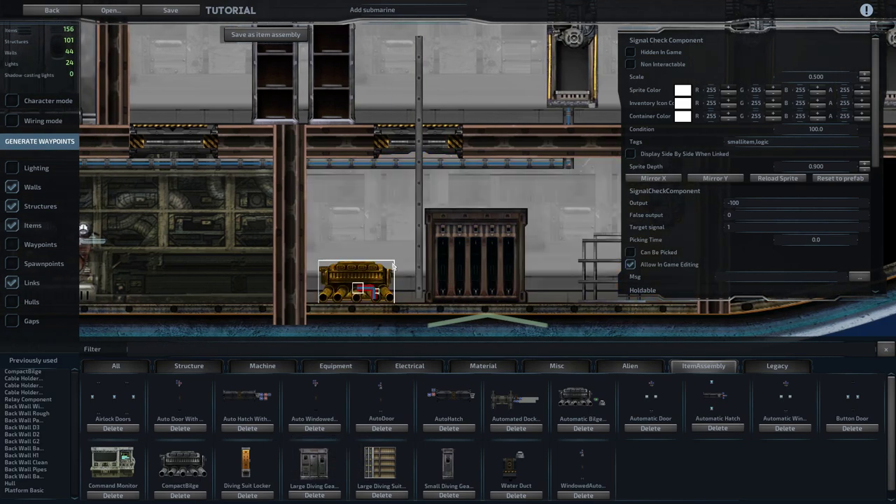
key("s")
left_click(296, 259)
key("a")
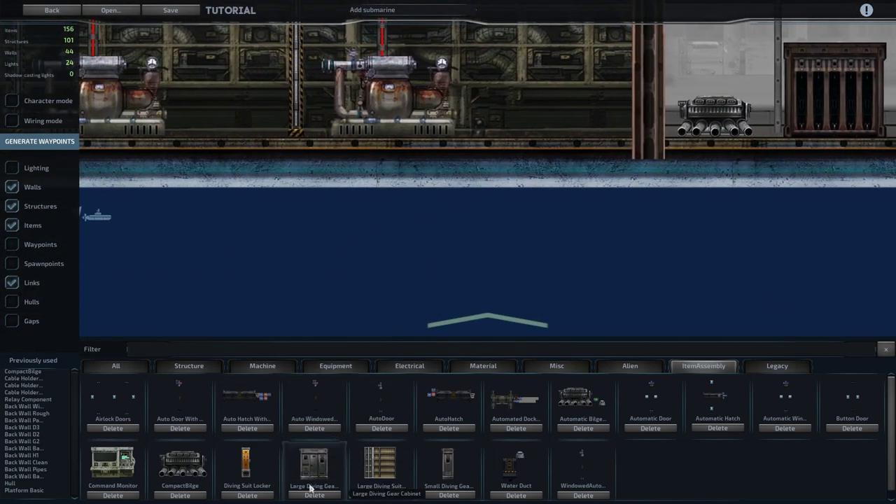
Place a CompactBilge assembly on the floor of the airlock room with the warning sign, beside the bottom hatch.
left_click(187, 473)
key("a")
key("w")
key("a")
left_click(354, 230)
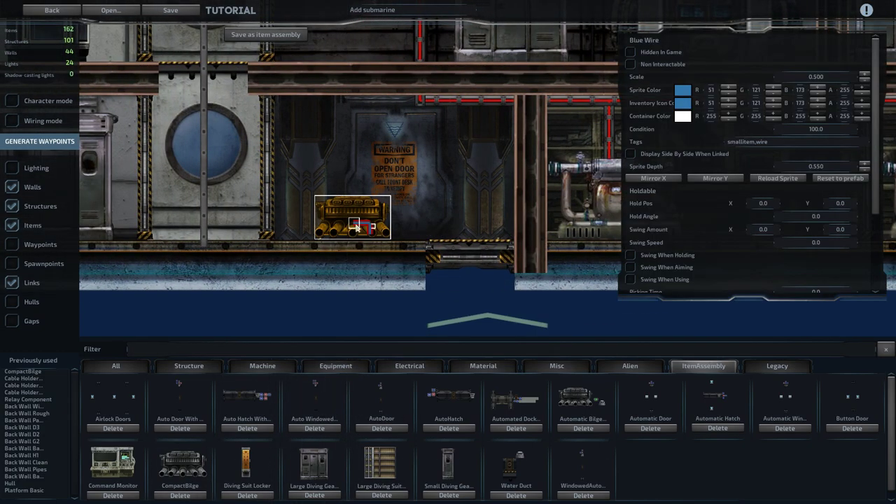
left_click(285, 330)
Place another CompactBilge assembly on the medical room floor, beneath the wall cabinet between the medical fabricator and the medicine cabinet.
key("a")
left_click(177, 481)
key("a")
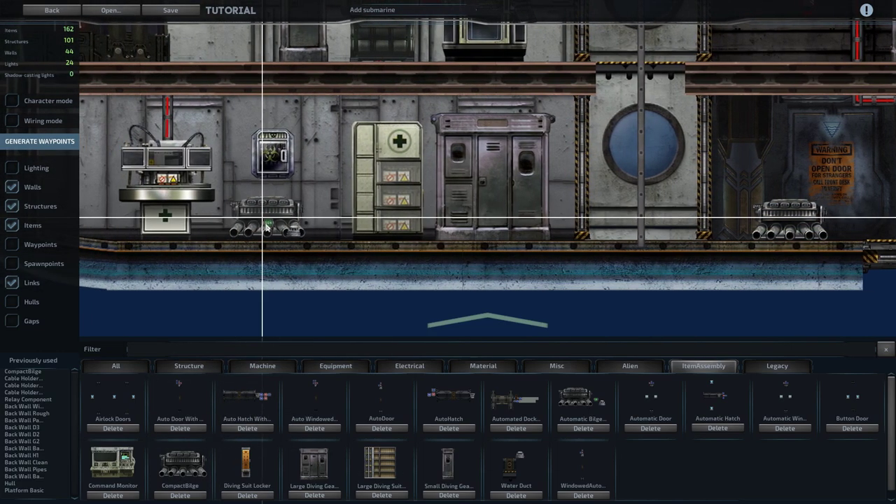
left_click(269, 241)
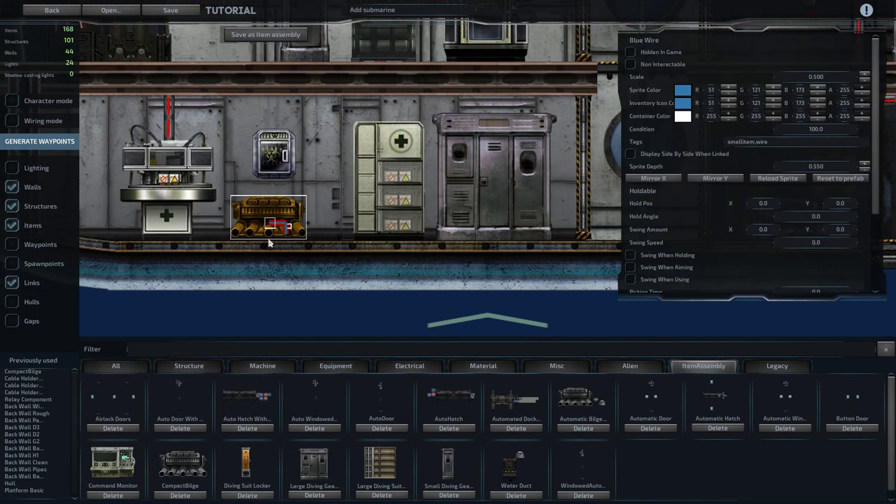
left_click(273, 320)
Place a CompactBilge assembly at the bottom of the ladder shaft, under the round window between the medical room and airlock.
key("d")
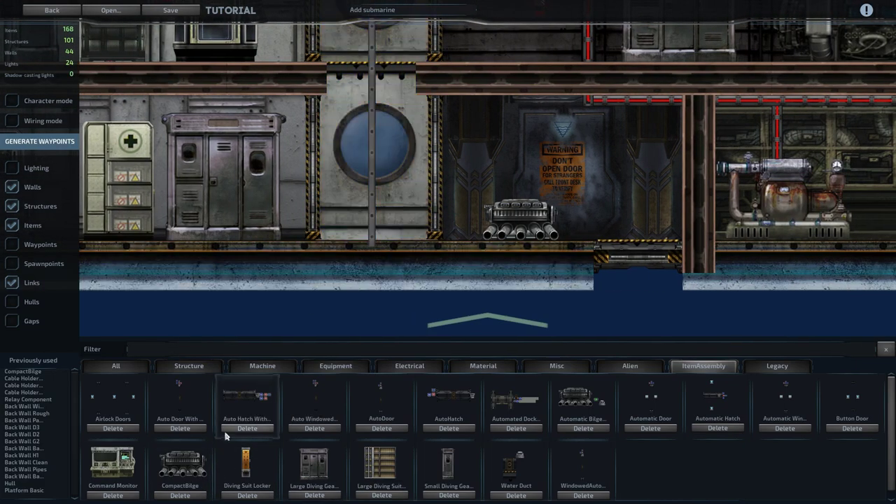
left_click(180, 465)
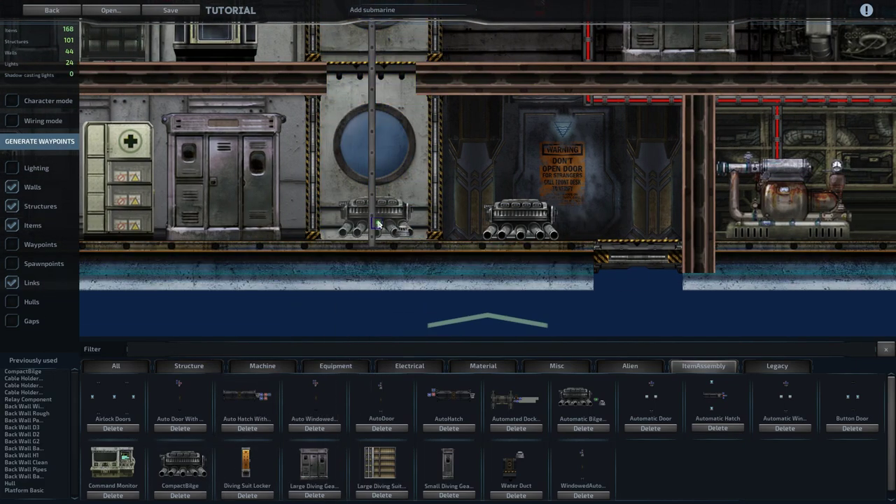
left_click(377, 224)
left_click(387, 339)
scroll(424, 238, "down", 5)
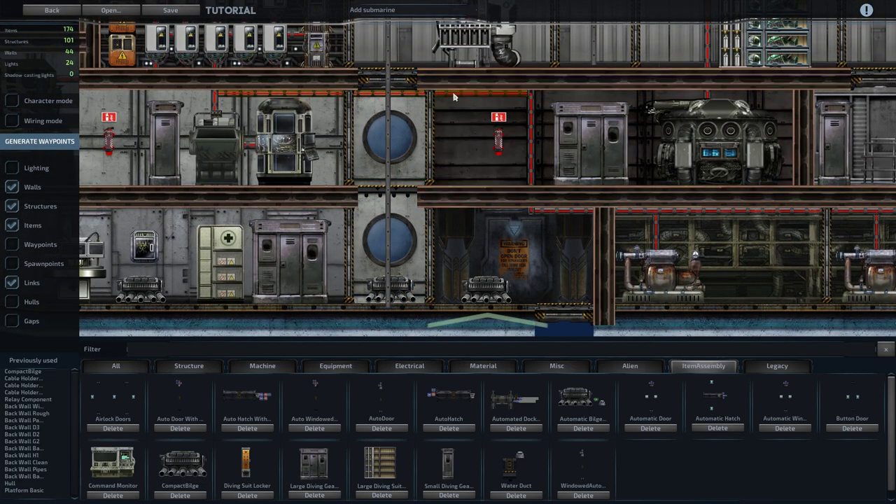
Place a Water Duct assembly in the open water below the submarine's hull.
key("a")
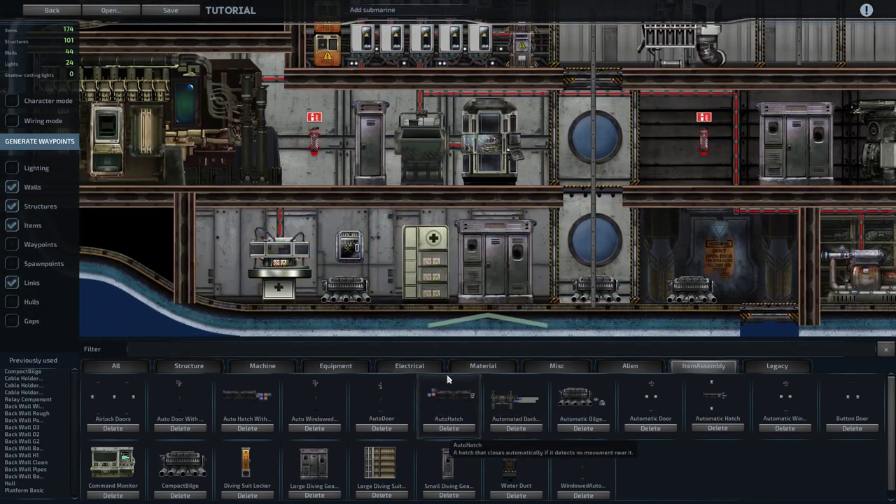
key("s")
key("d")
key("d")
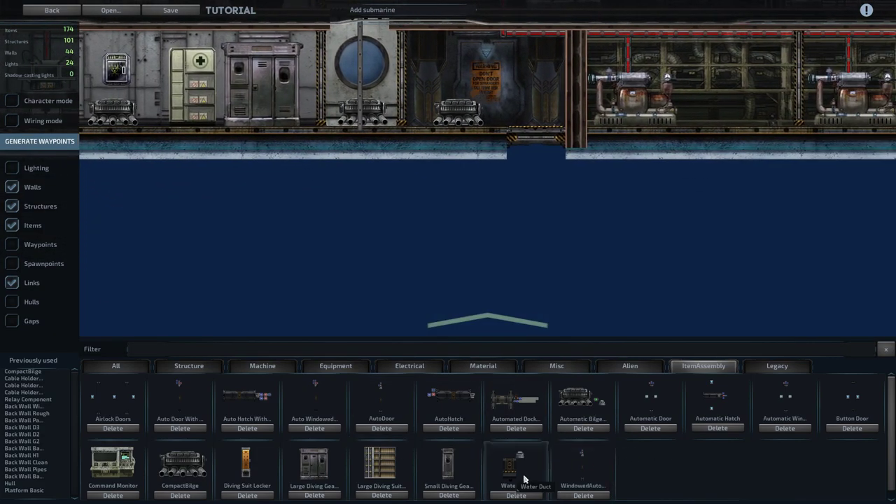
left_click(524, 478)
left_click(381, 232)
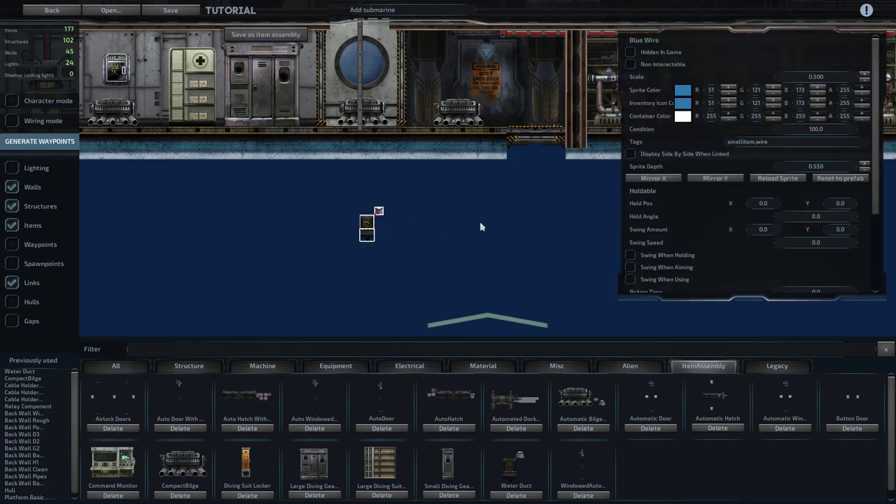
left_click(477, 227)
scroll(470, 223, "up", 5)
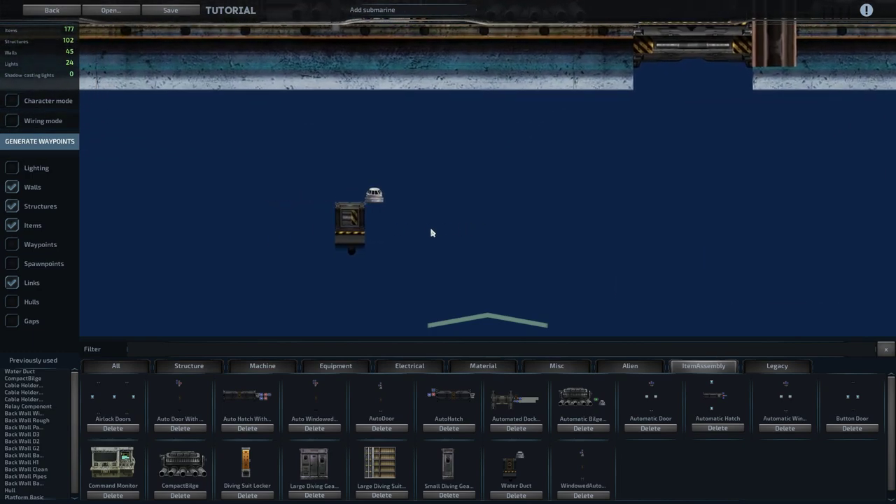
Pull the water duct's platform and Duct Block away from the Water Detector to expose the wire between them.
left_click(358, 247)
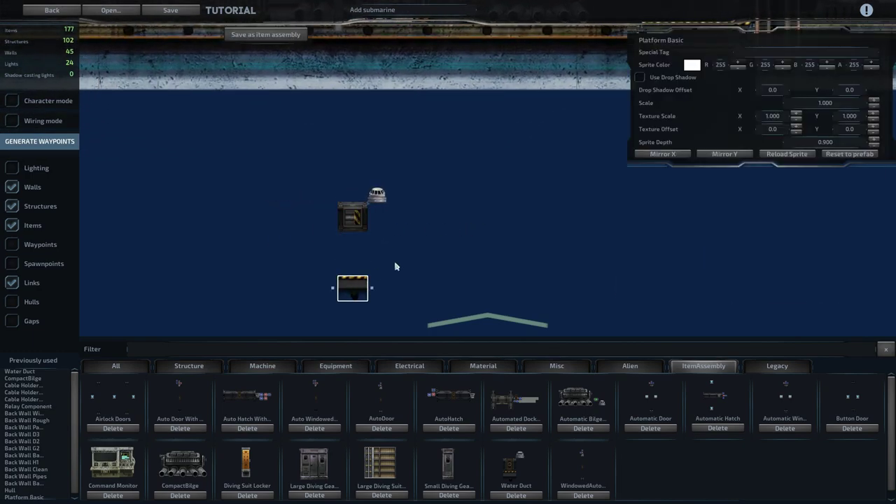
left_click(474, 233)
left_click(365, 227)
left_click_drag(365, 227, 320, 227)
left_click(382, 221)
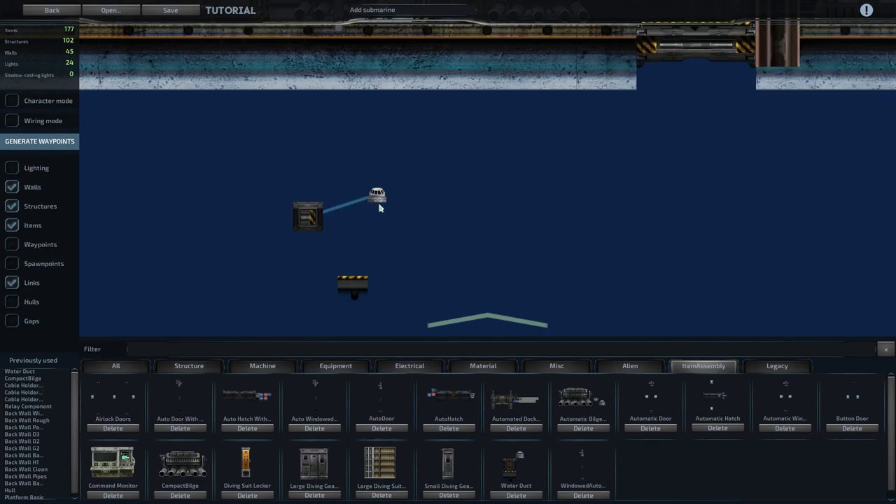
left_click(379, 203)
left_click(403, 208)
left_click(379, 197)
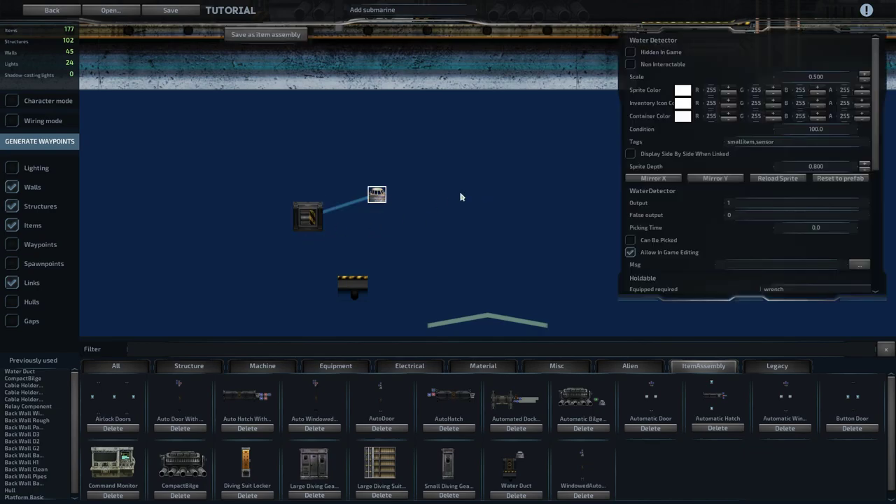
left_click(500, 196)
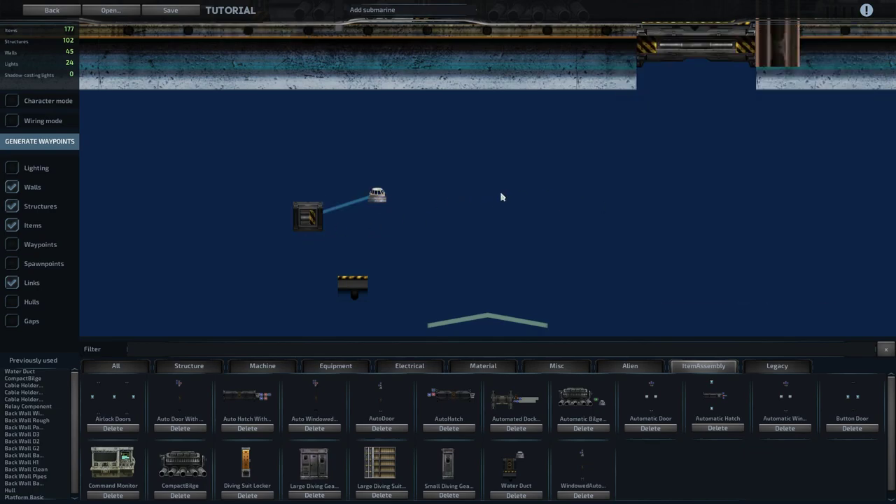
In wiring mode, inspect the connections of the Water Detector and the Duct Block, and leave wiring mode.
left_click(12, 121)
left_click(372, 197)
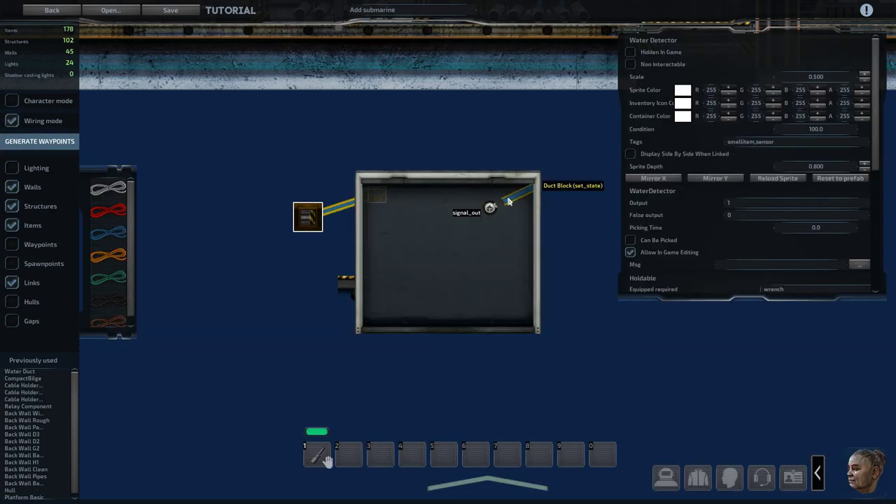
left_click(299, 229)
left_click(298, 232)
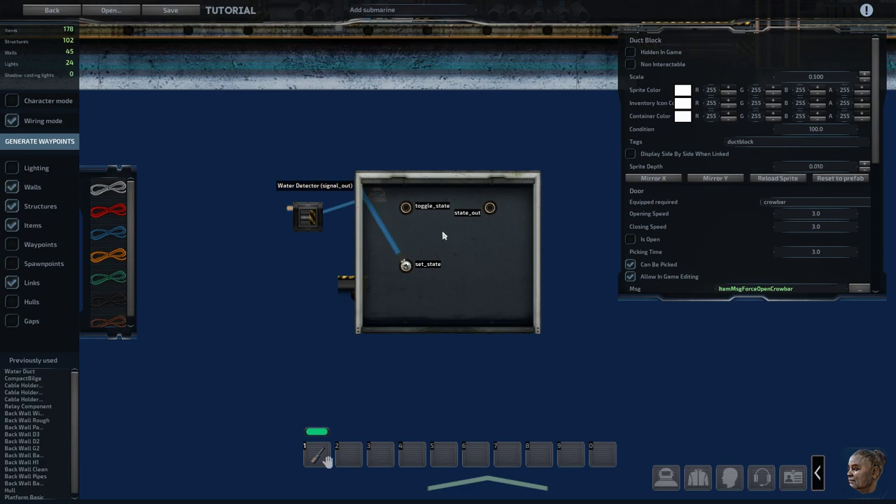
key("Escape")
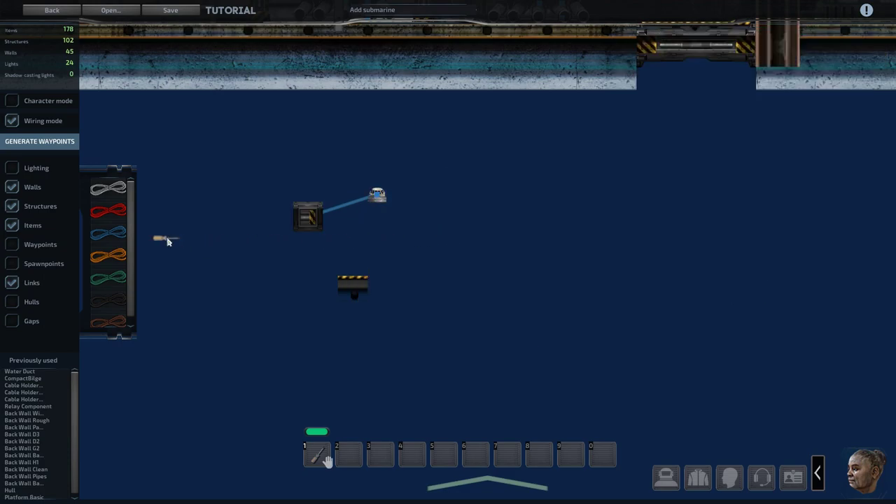
left_click(15, 121)
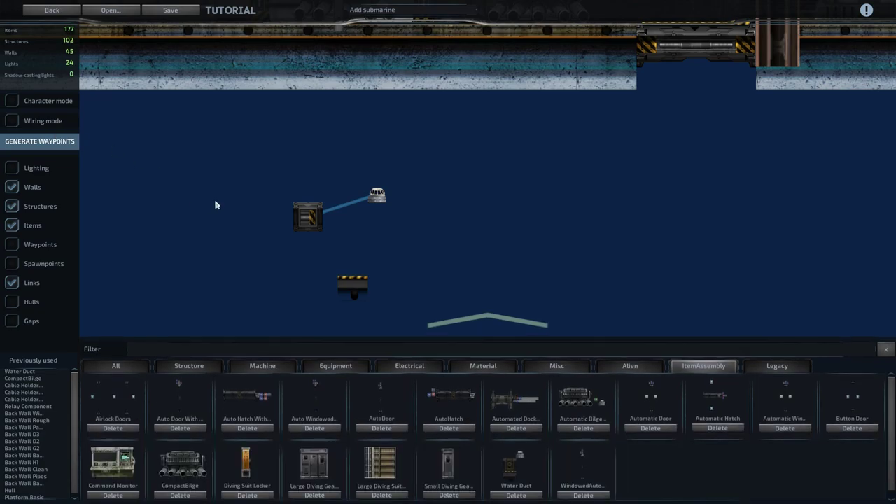
Move the Duct Block and platform back together beside the Water Detector to reassemble the water duct.
left_click_drag(302, 215, 348, 215)
left_click_drag(361, 286, 362, 243)
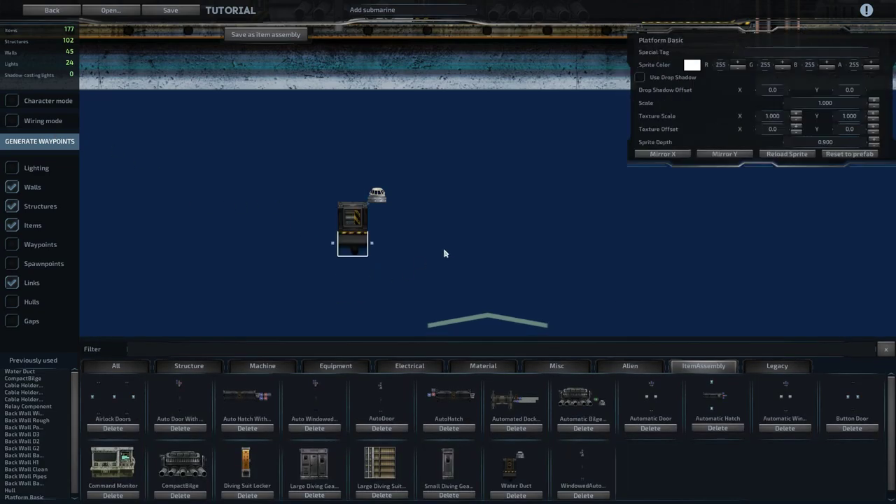
left_click(451, 232)
Shorten the Large Horizontal Inside Wall above the medical room so that it ends below the fire extinguisher.
key("w")
scroll(381, 181, "down", 3)
key("w")
scroll(381, 180, "down", 2)
key("a")
scroll(413, 228, "up", 1)
key("a")
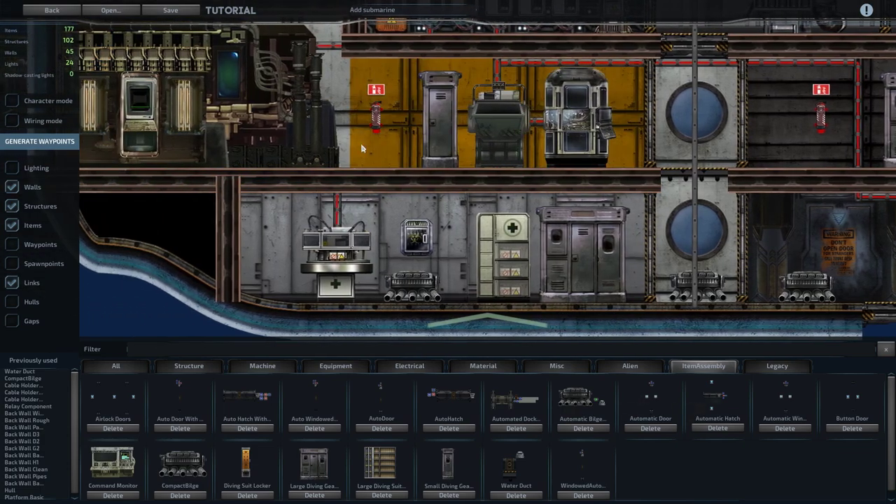
key("w")
key("s")
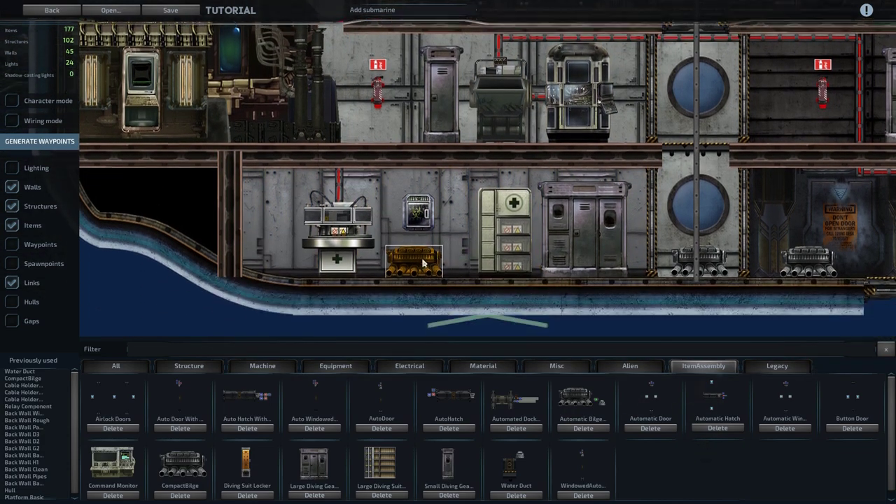
left_click(531, 155)
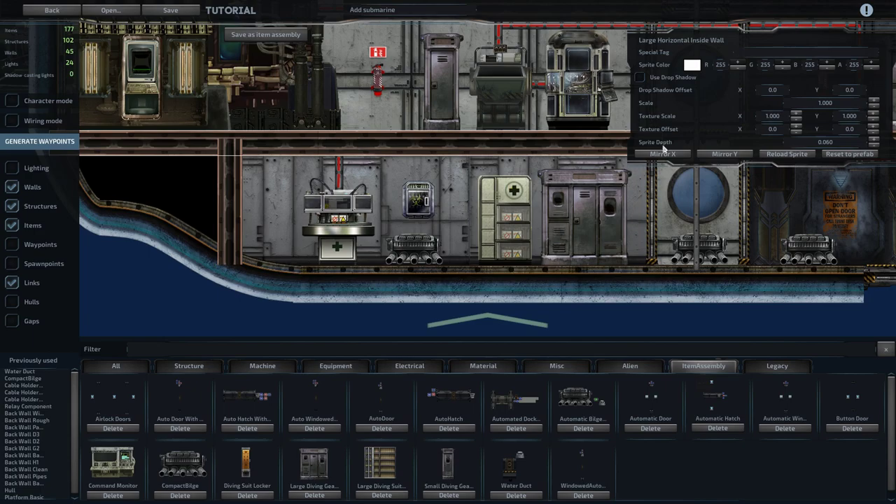
key("d")
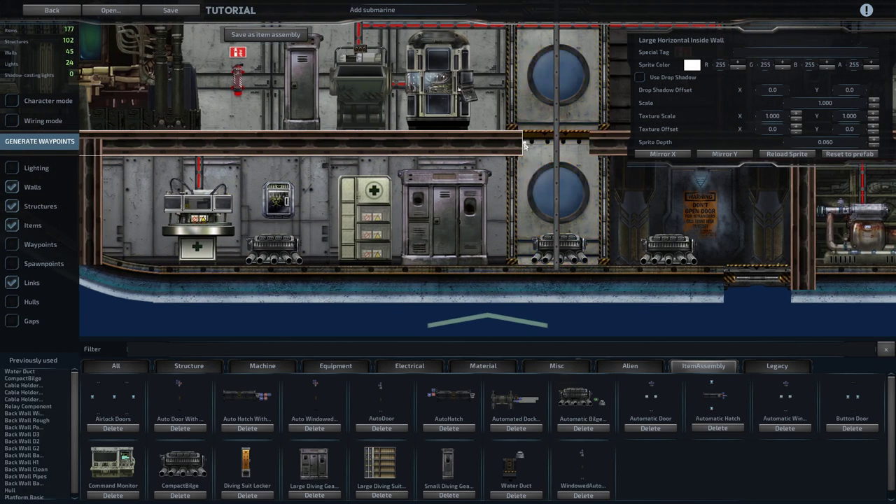
left_click_drag(522, 146, 310, 140)
Move the whole water duct assembly up against the end of the shortened wall, below the fire extinguisher.
key("s")
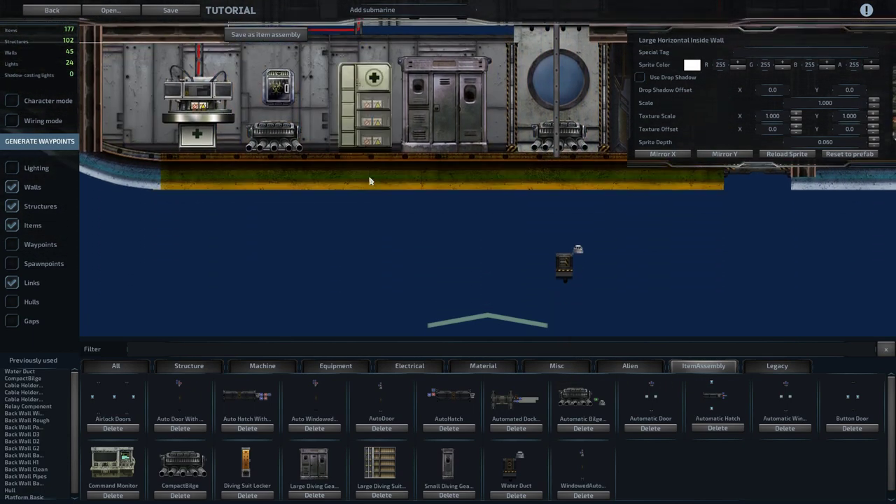
key("w")
key("a")
left_click_drag(566, 166, 331, 163)
scroll(366, 187, "up", 3)
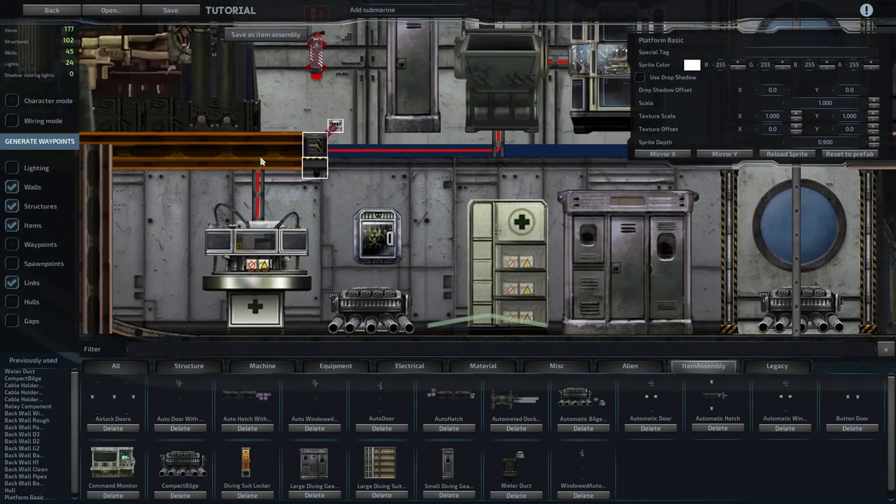
Duplicate the shortened wall and resize the copy to fill the floor gap between the water duct and the ladder shaft.
left_click(260, 160)
key("ctrl+c")
key("ctrl+v")
left_click_drag(357, 254, 493, 147)
key("d")
key("w")
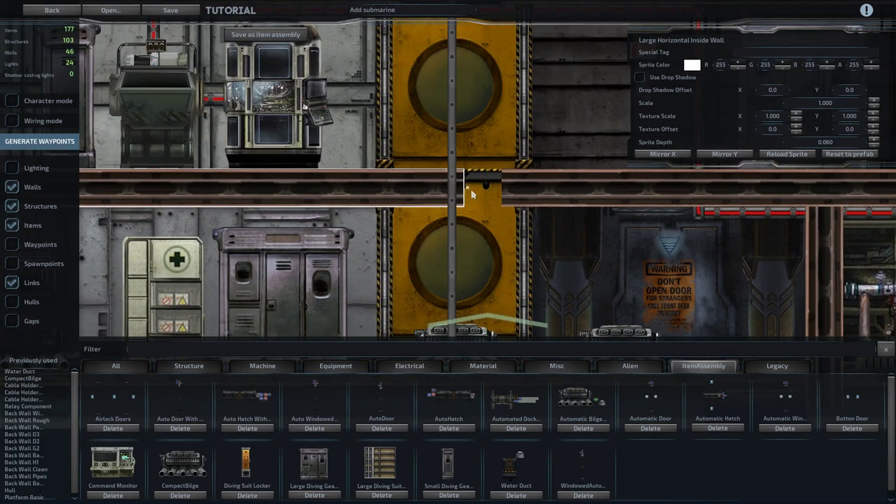
left_click_drag(470, 191, 367, 198)
key("a")
key("s")
Look over the rooms on all three decks toward the bow, checking their floor hatches, ducts and bilge pumps.
scroll(360, 216, "down", 5)
key("w")
key("s")
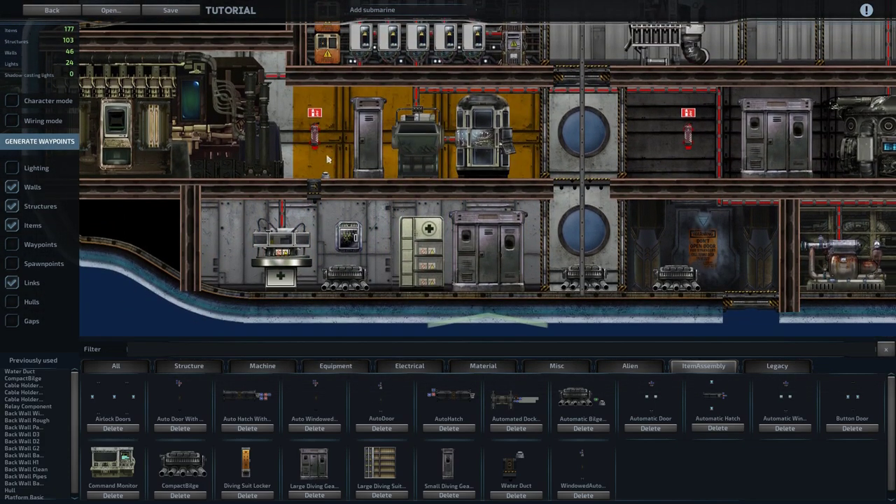
key("d")
key("w")
key("w")
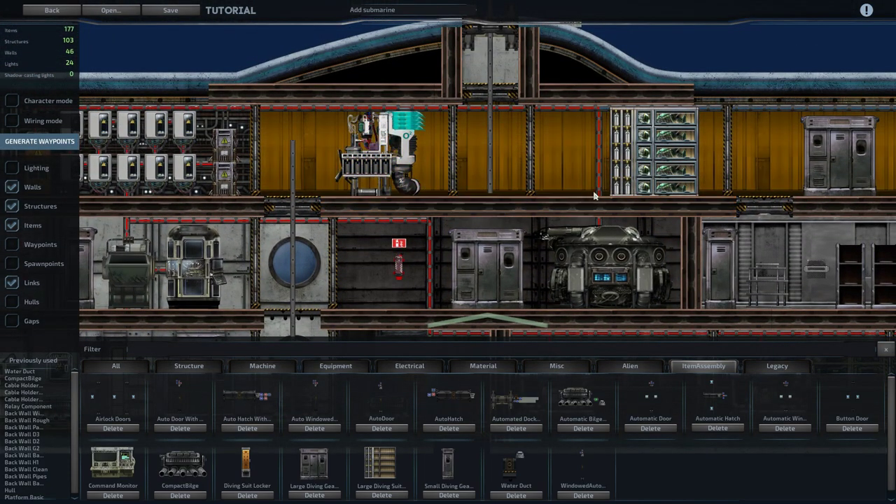
key("s")
key("d")
key("s")
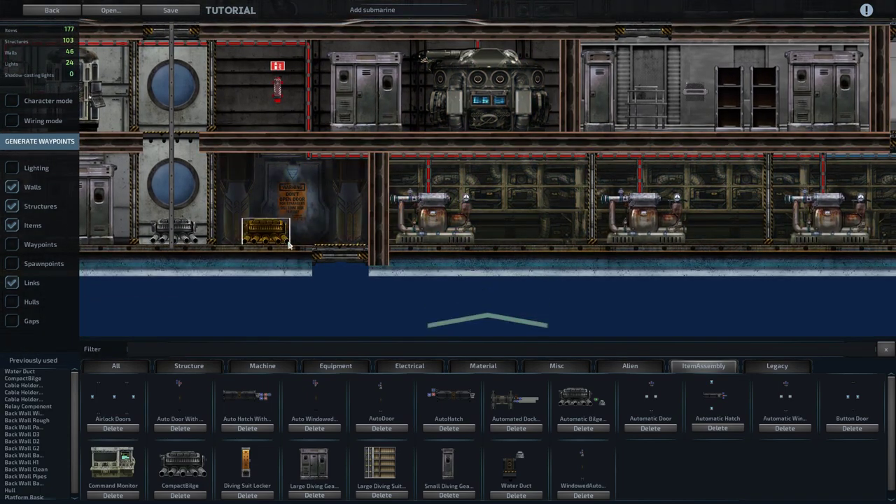
key("w")
key("d")
key("s")
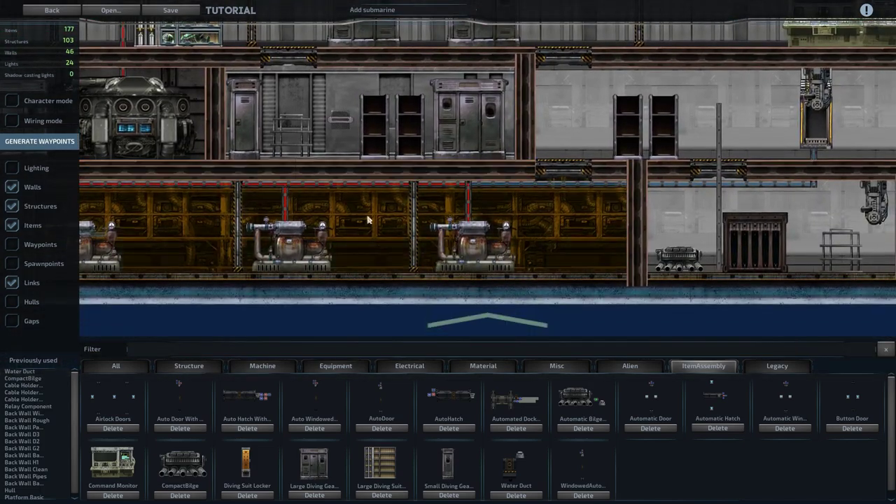
key("w")
key("d")
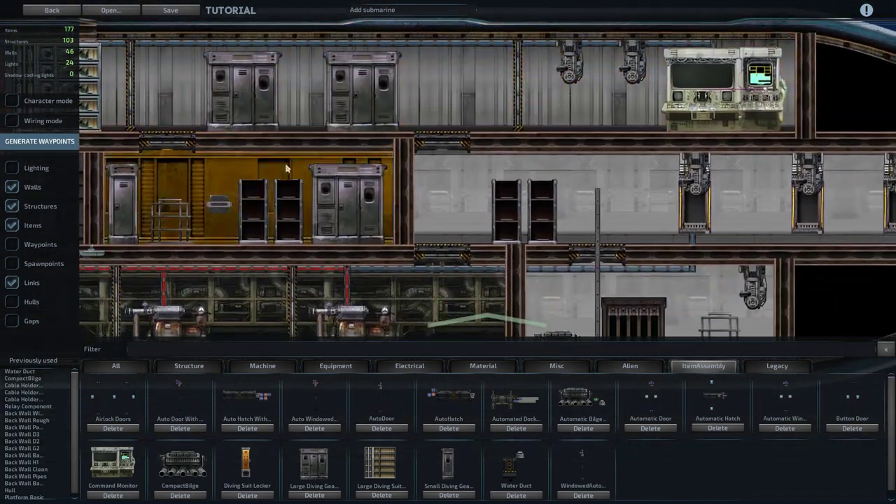
key("s")
key("w")
key("d")
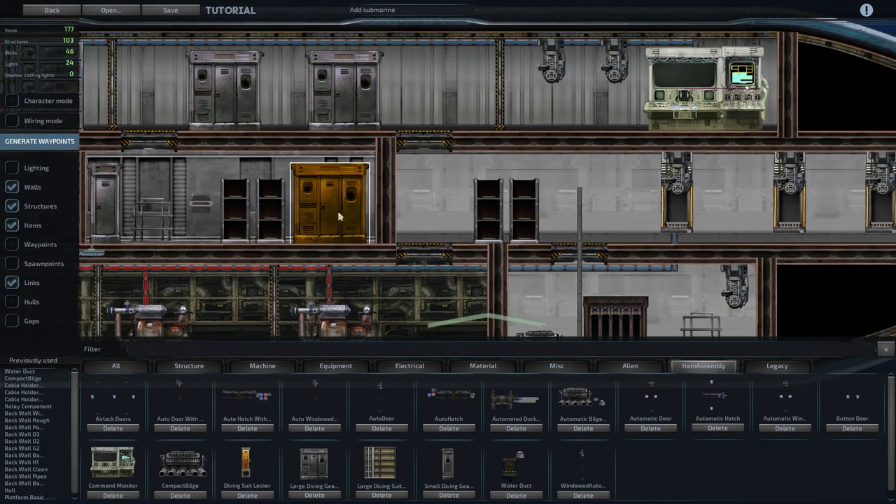
key("d")
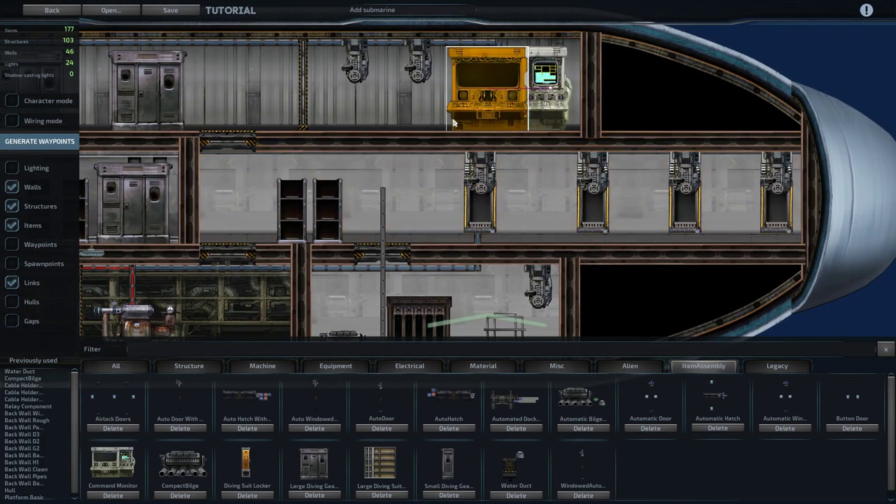
key("s")
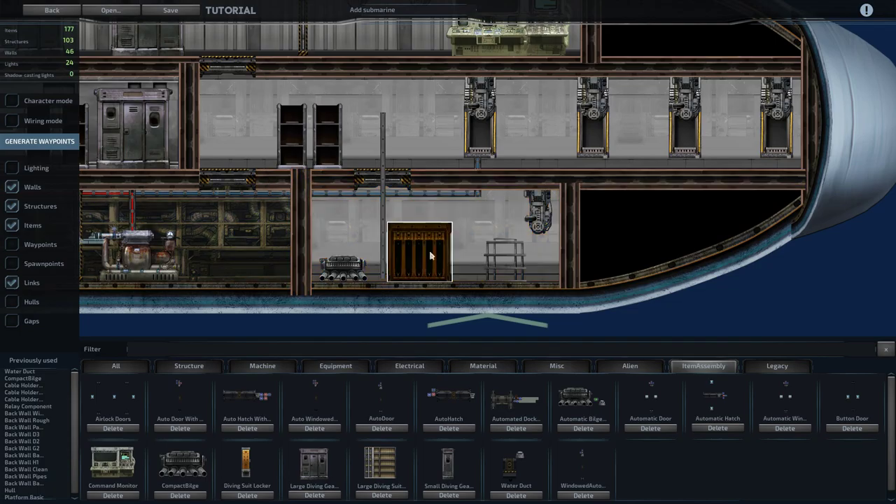
key("a")
scroll(362, 223, "down", 3)
key("a")
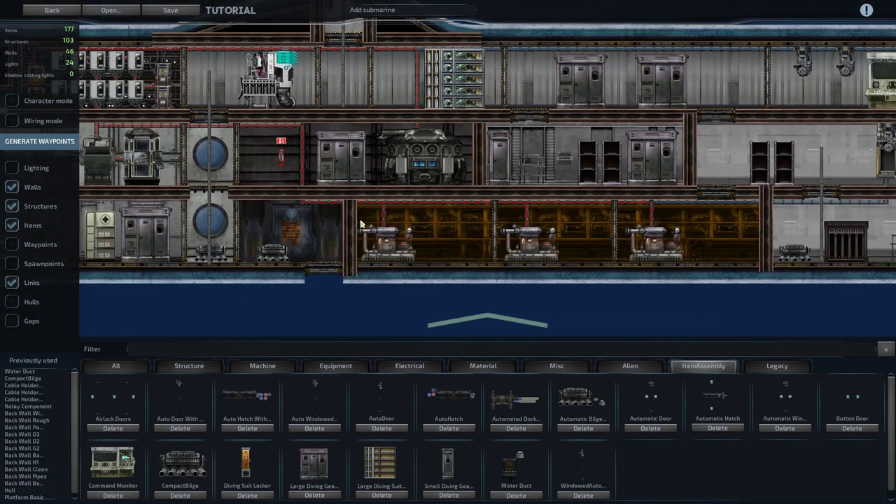
Show the gaps and examine how they sit at the hatches, bulkheads and water duct across the three decks.
key("w")
key("s")
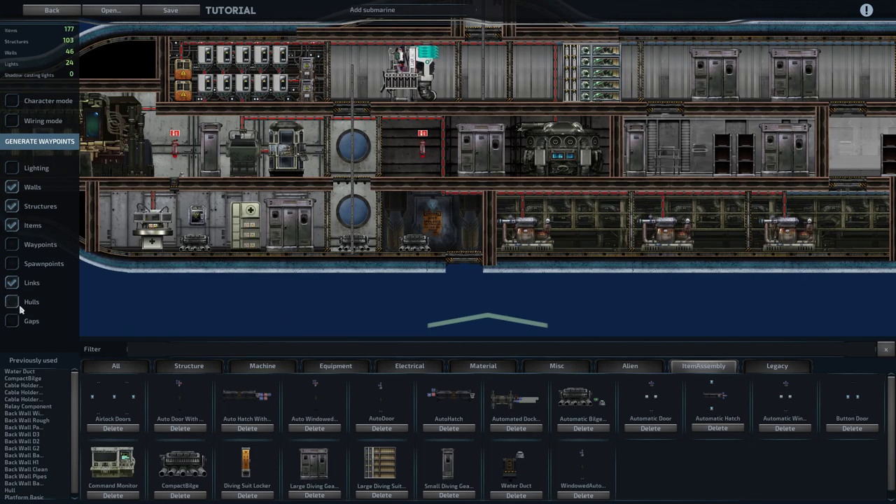
left_click(12, 321)
key("a")
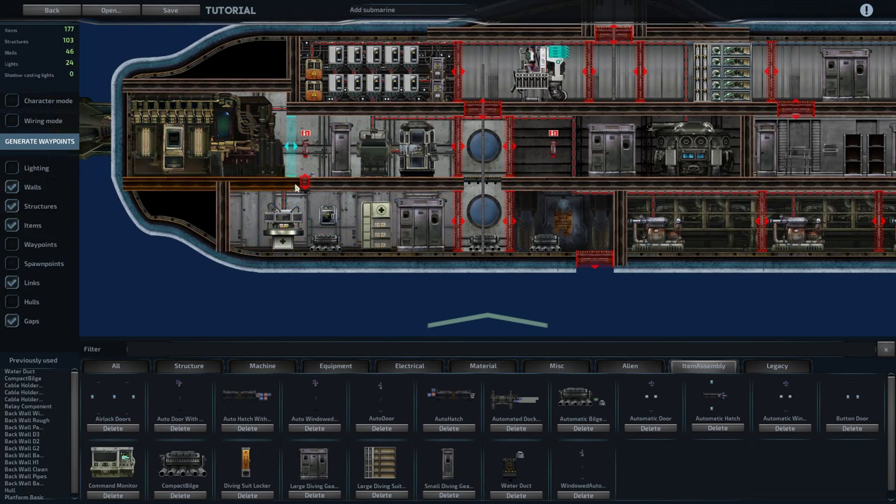
key("d")
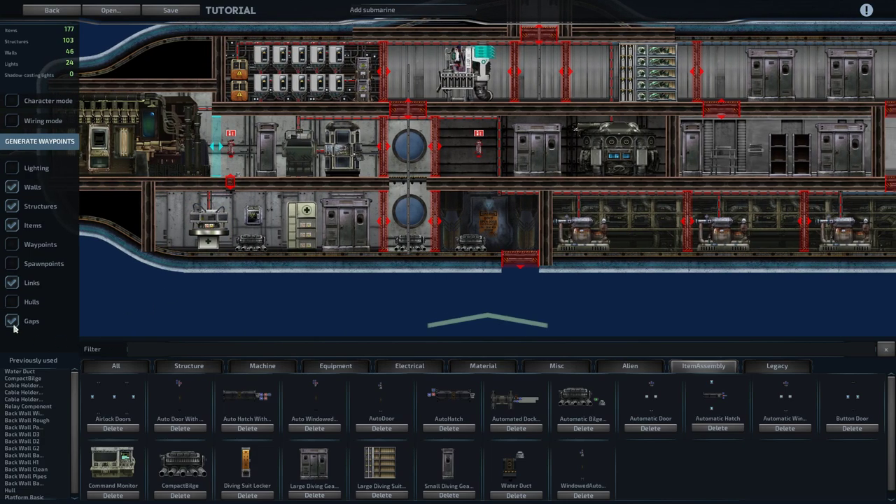
key("d")
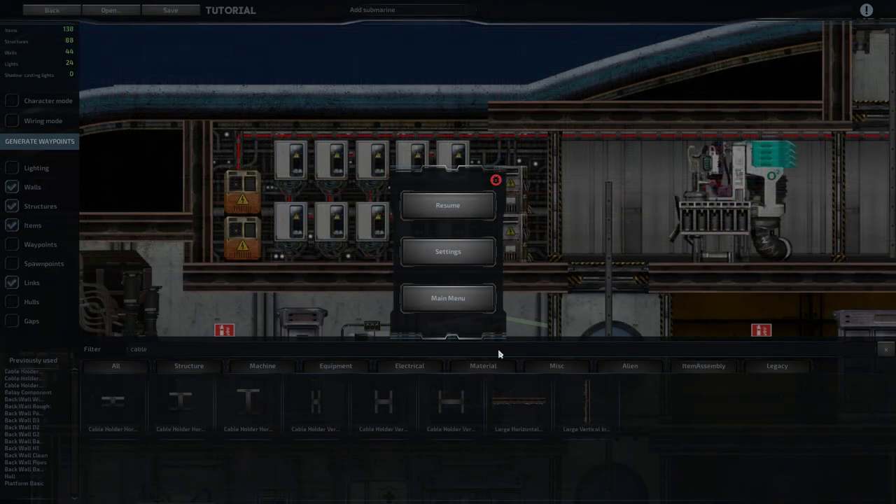
Turn on wiring mode and examine the power connections of the second junction box in the upper row.
key("Escape")
key("a")
key("w")
scroll(360, 254, "up", 3)
key("s")
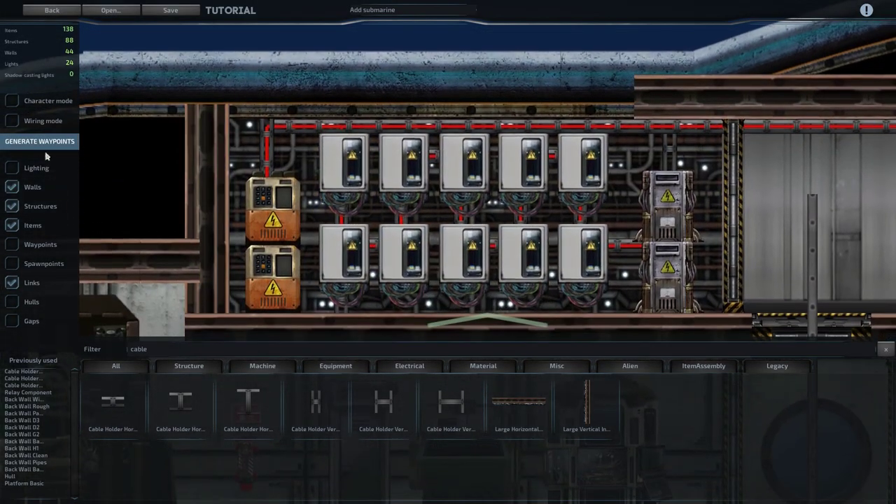
left_click(12, 120)
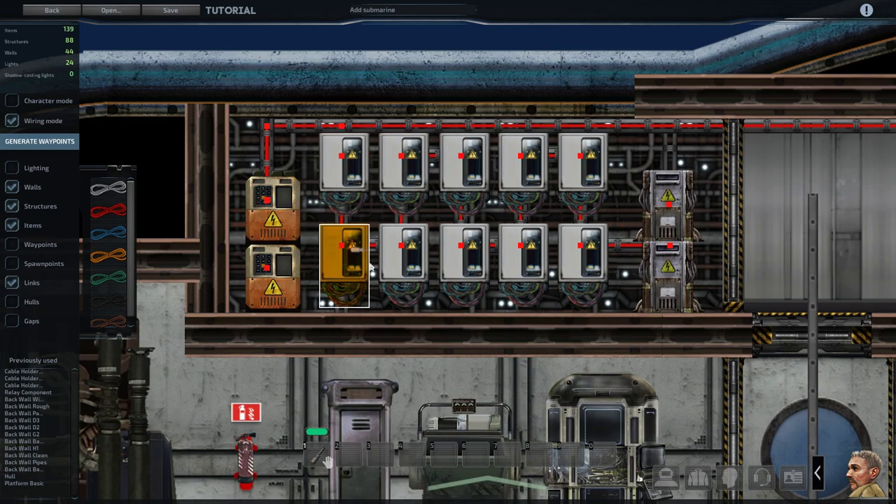
key("s")
left_click(419, 220)
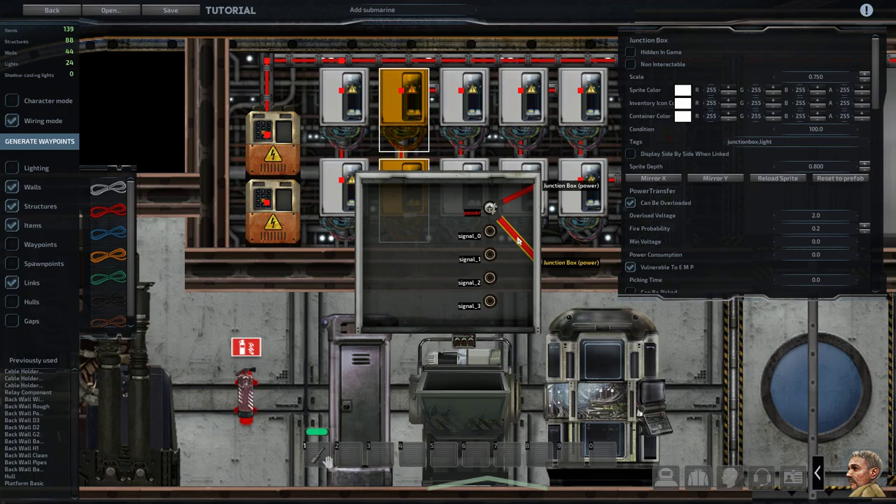
key("w")
key("d")
left_click(448, 85)
key("d")
key("s")
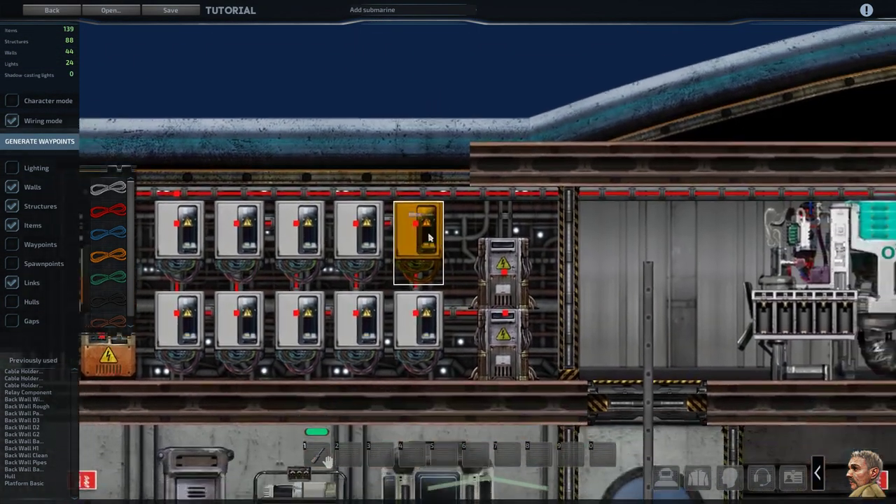
Examine the connections of the last upper-row junction box and of the supercapacitors beside it, and leave wiring mode.
left_click(428, 239)
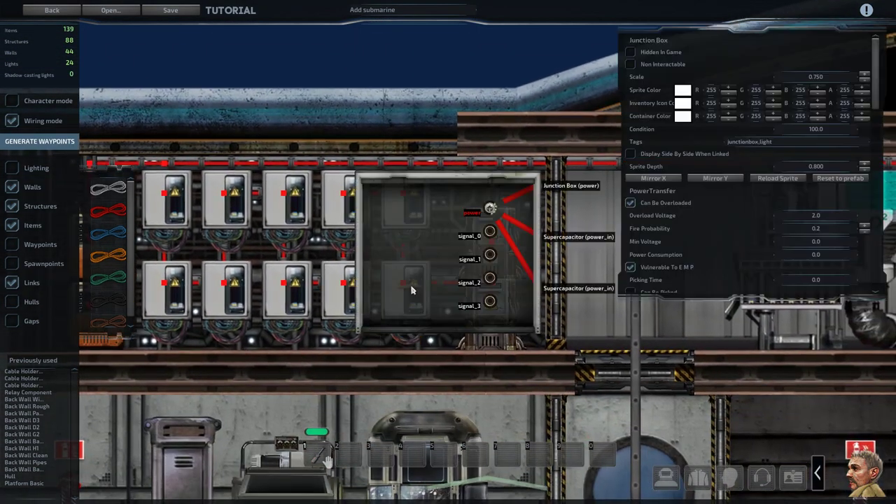
right_click(514, 258)
key("d")
left_click(426, 321)
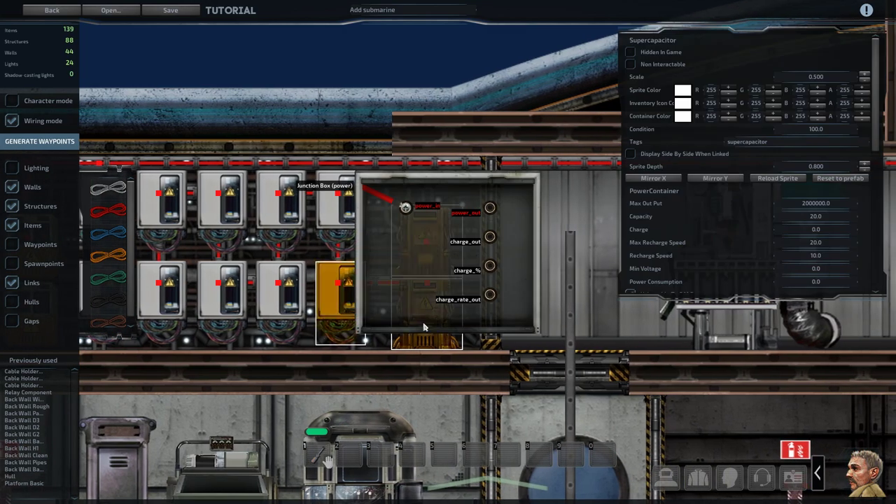
key("Escape")
left_click(432, 236)
key("Escape")
key("w")
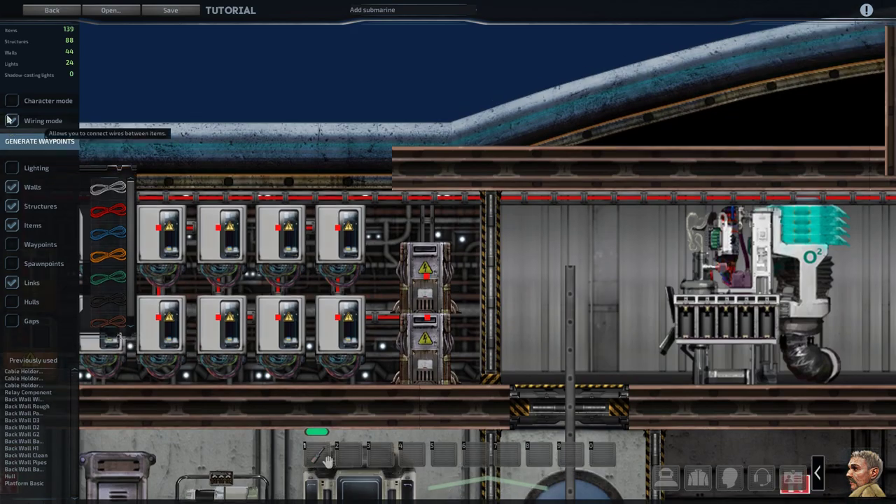
key("s")
left_click(9, 119)
key("a")
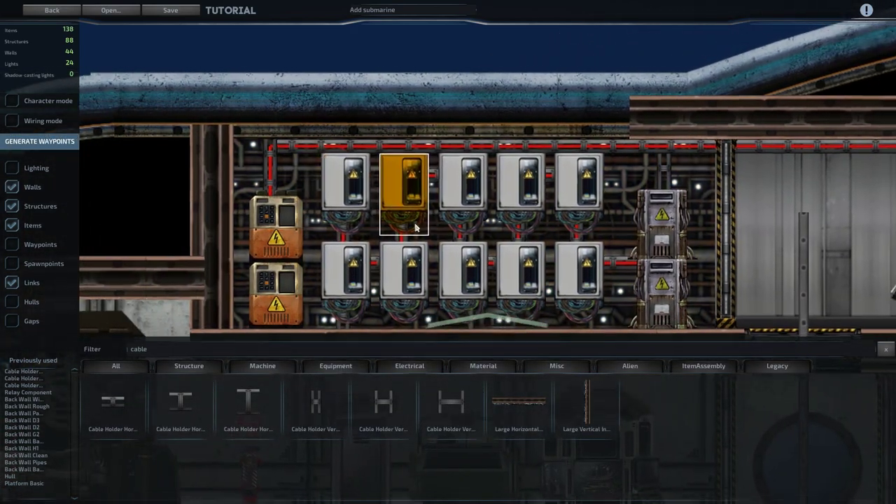
Examine the lower supercapacitor's output, capacity and recharge speed properties.
scroll(415, 227, "down", 2)
key("d")
key("s")
key("a")
key("w")
left_click(453, 199)
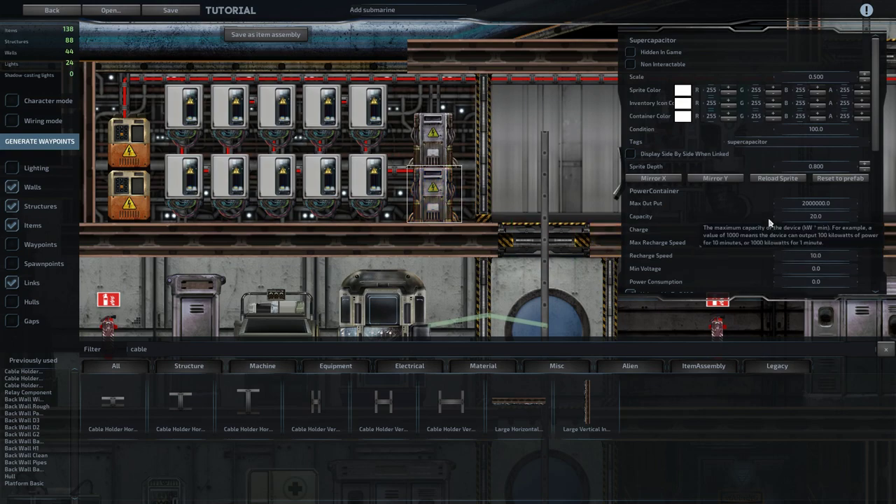
scroll(762, 204, "down", 1)
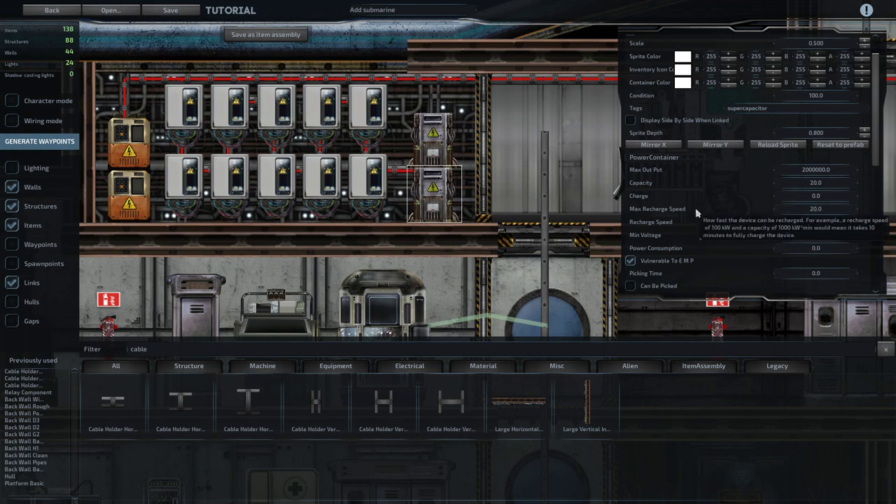
Examine the last upper-row junction box's properties, from its overload and fire settings down to its repair settings.
left_click(365, 114)
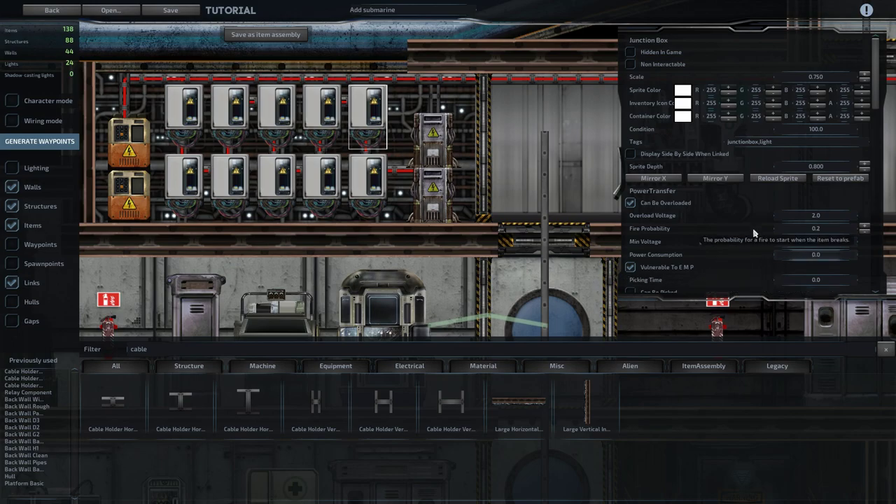
scroll(753, 224, "down", 5)
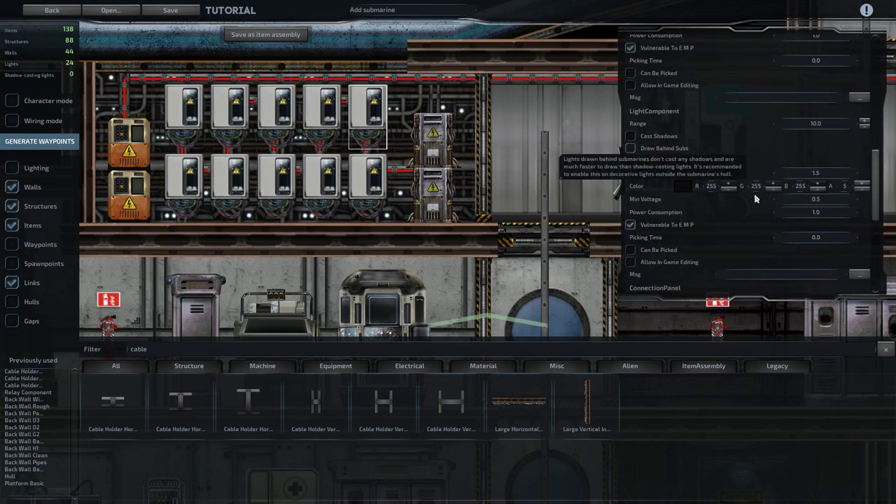
scroll(755, 200, "down", 5)
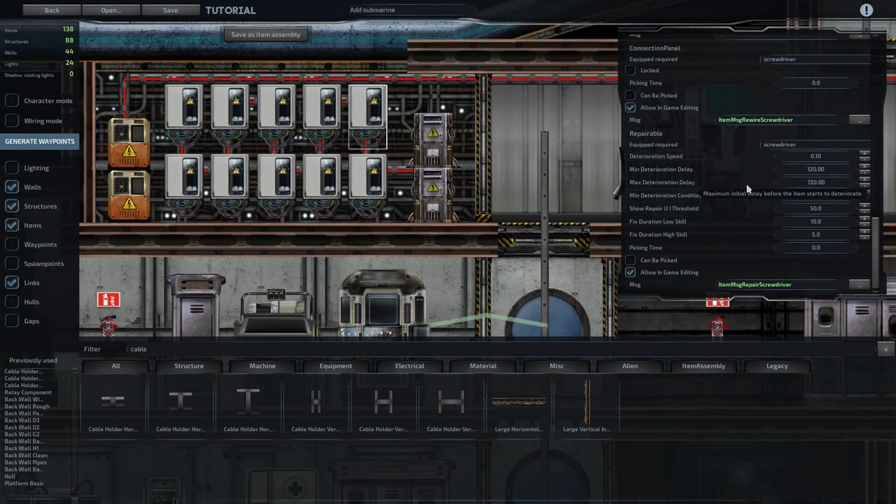
left_click(452, 106)
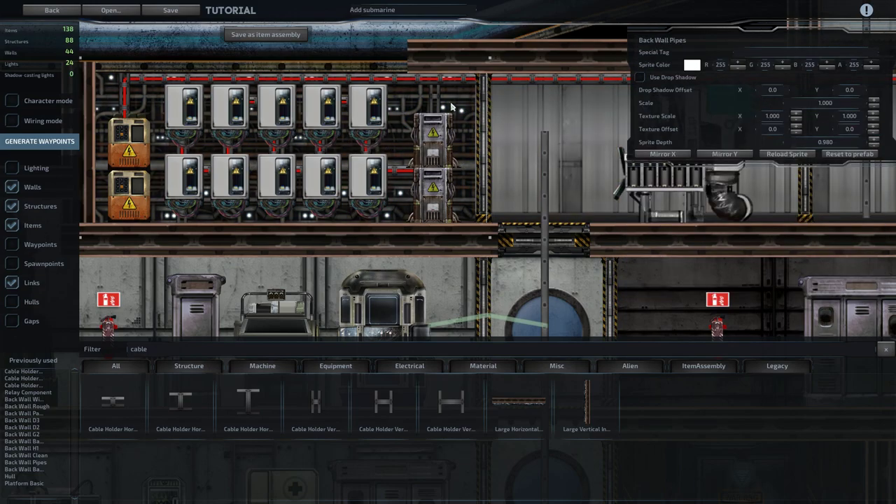
Examine the upper battery's maximum output, capacity and recharge properties.
key("w")
key("a")
key("s")
left_click(366, 194)
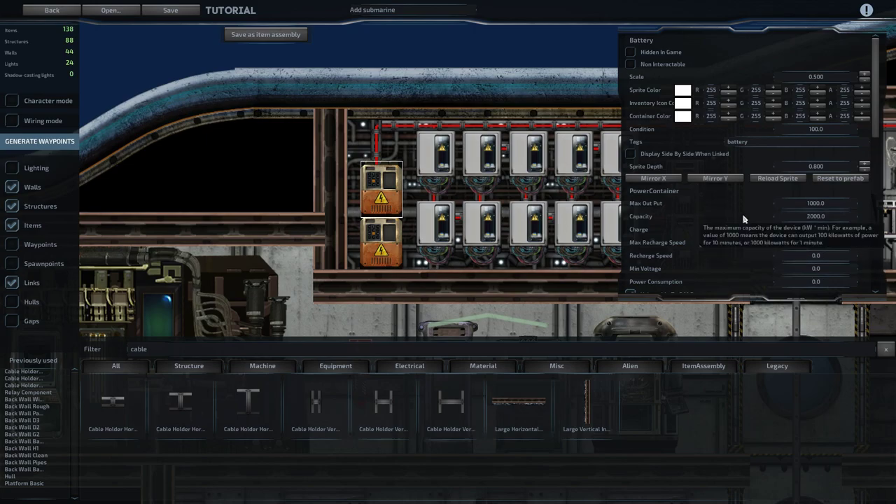
left_click(479, 45)
Examine the Large Engine's force, voltage and power consumption properties.
key("a")
key("s")
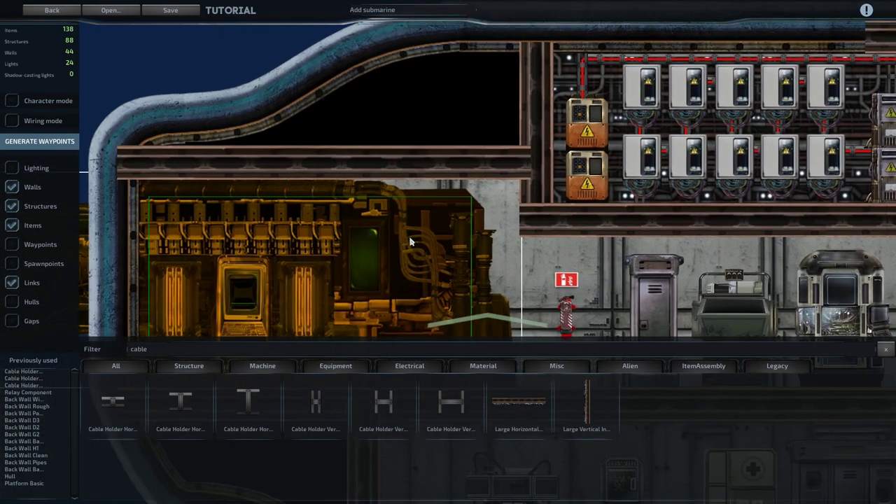
left_click(410, 237)
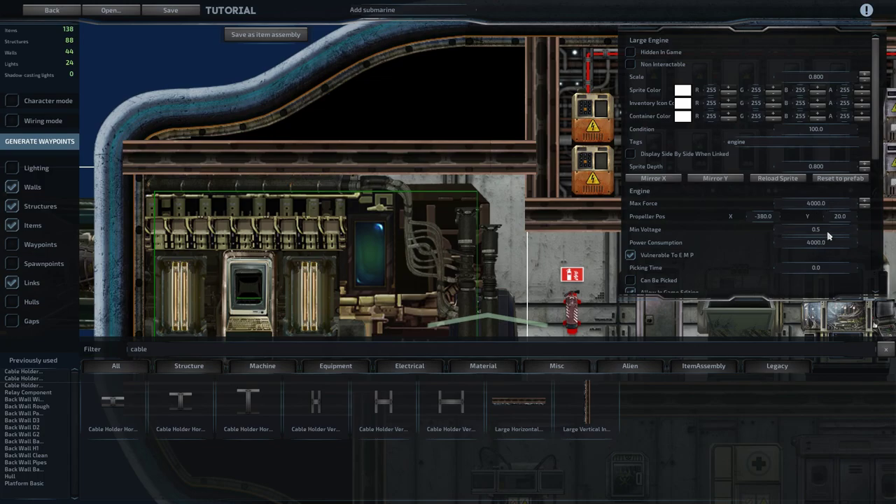
left_click(137, 76)
Examine the Nuclear Reactor's maximum power output, meltdown, fire delay and fuel consumption properties.
key("s")
key("d")
scroll(544, 183, "down", 2)
key("d")
key("w")
left_click(538, 215)
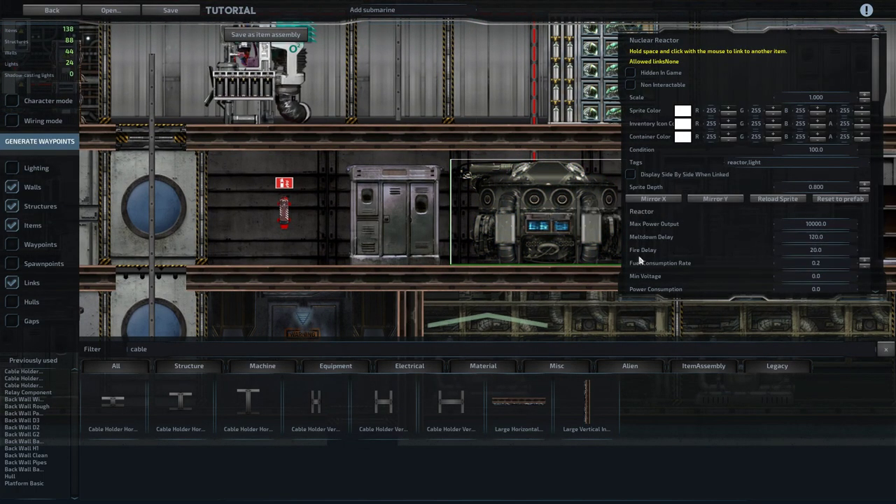
key("a")
key("w")
left_click(379, 159)
Place a horizontal cable holder in the floor beam under the batteries, running from the engine to below the first junction box.
key("s")
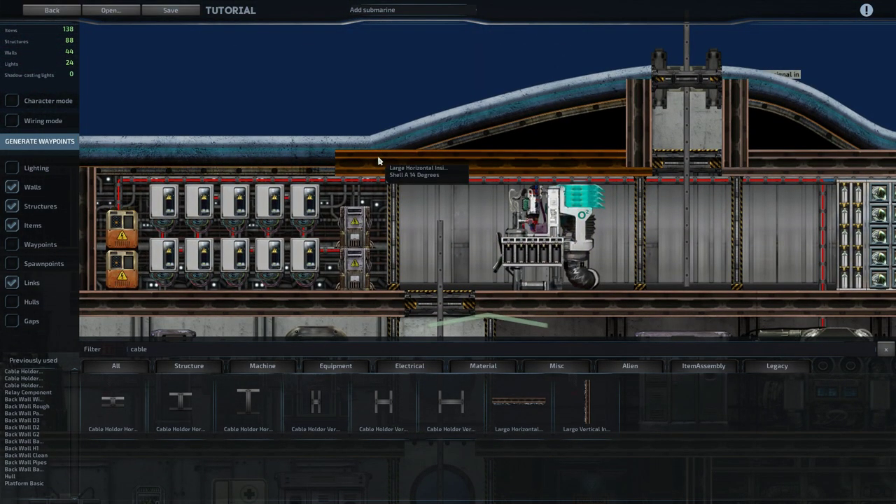
key("a")
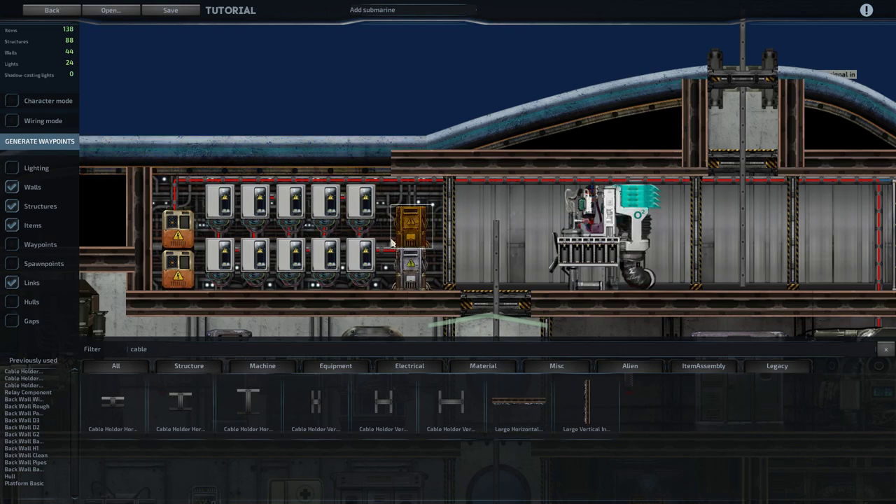
key("s")
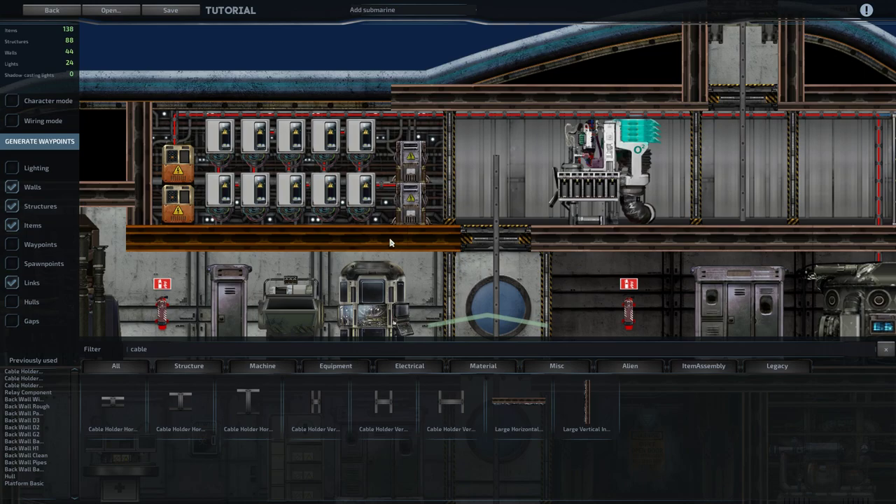
key("a")
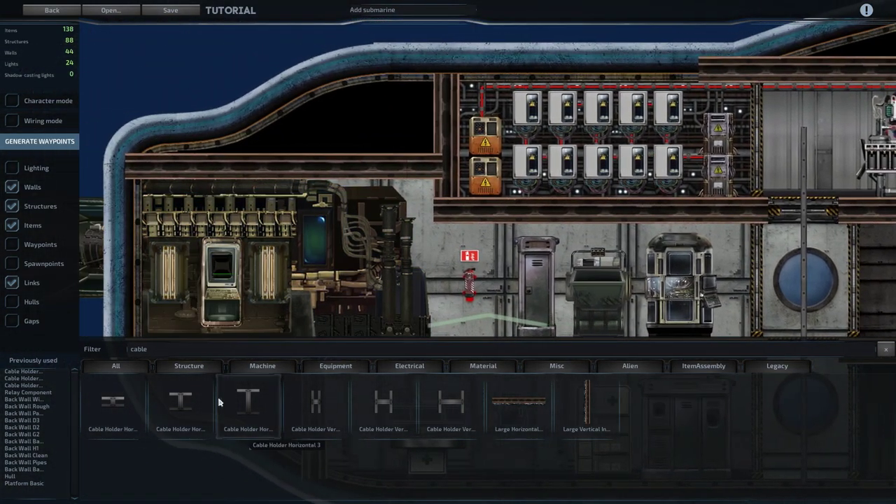
left_click(218, 403)
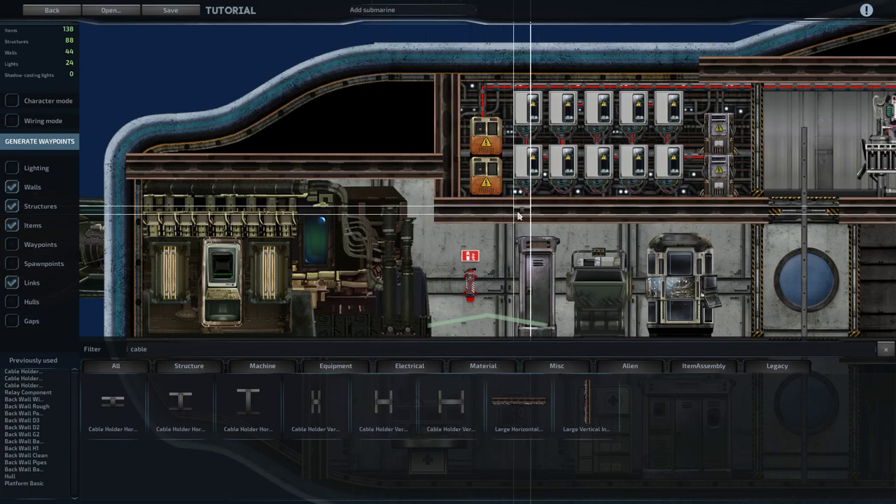
left_click_drag(350, 222, 335, 221)
Turn on wiring mode and connect a red wire to the Large Engine's power_in.
key("d")
left_click(12, 124)
left_click(12, 121)
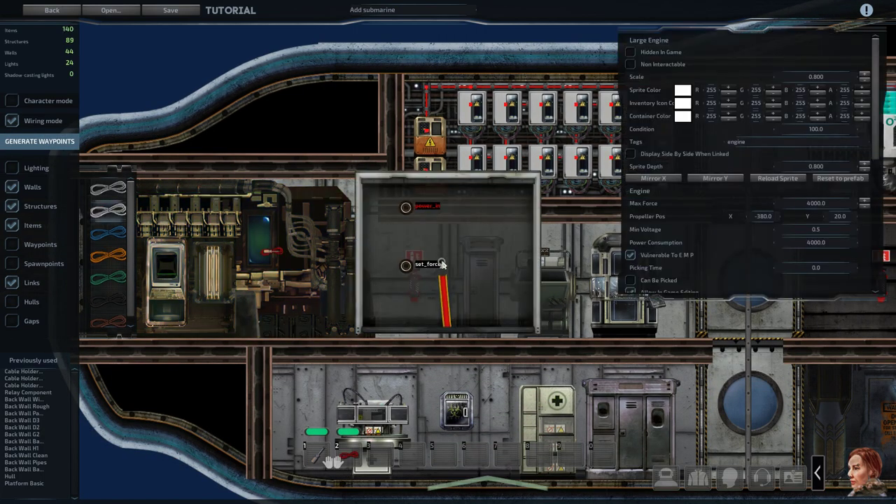
left_click_drag(399, 212, 406, 209)
right_click(446, 222)
Connect the other end of the engine's red wire to the power pin of the first upper-row junction box.
key("d")
left_click(405, 117)
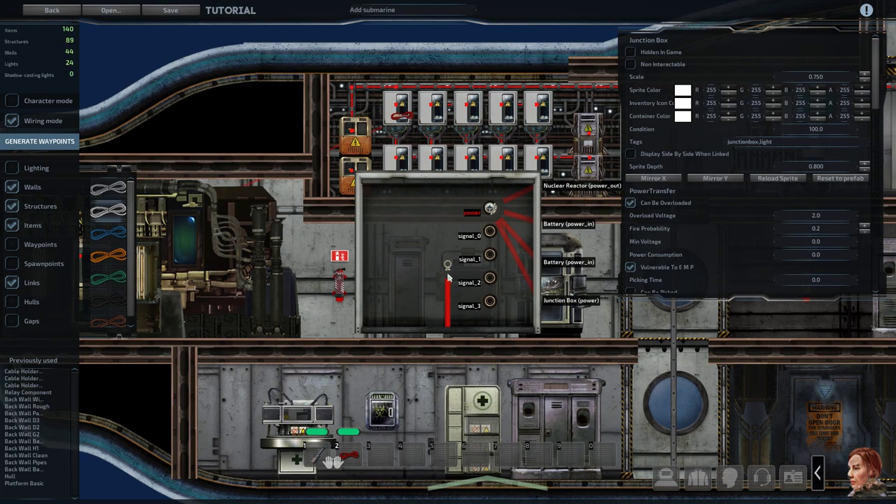
left_click_drag(448, 277, 491, 208)
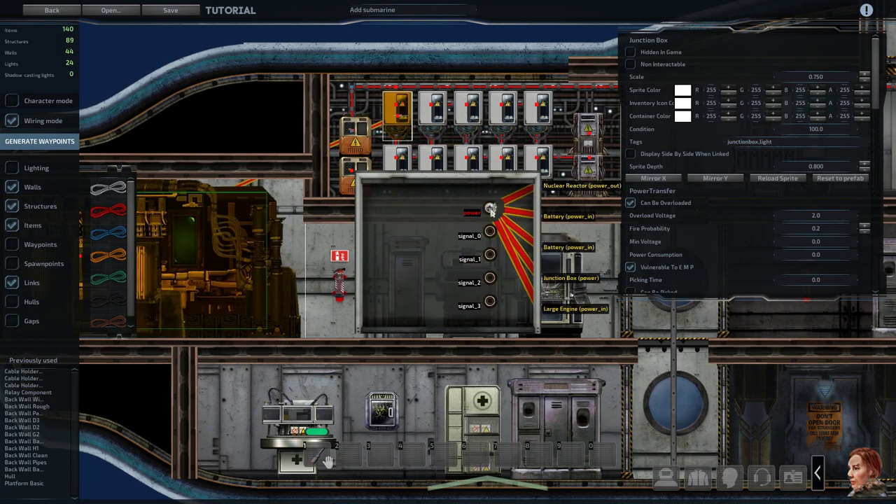
right_click(465, 246)
Add a bend point to the engine's red wire and pull it down into the floor beam under the batteries.
key("w")
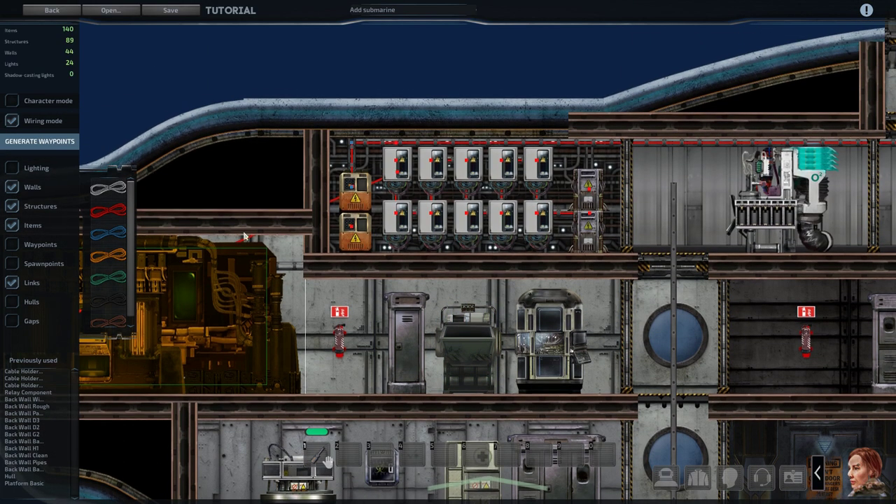
left_click(246, 240)
key("a")
middle_click_drag(323, 253, 304, 205)
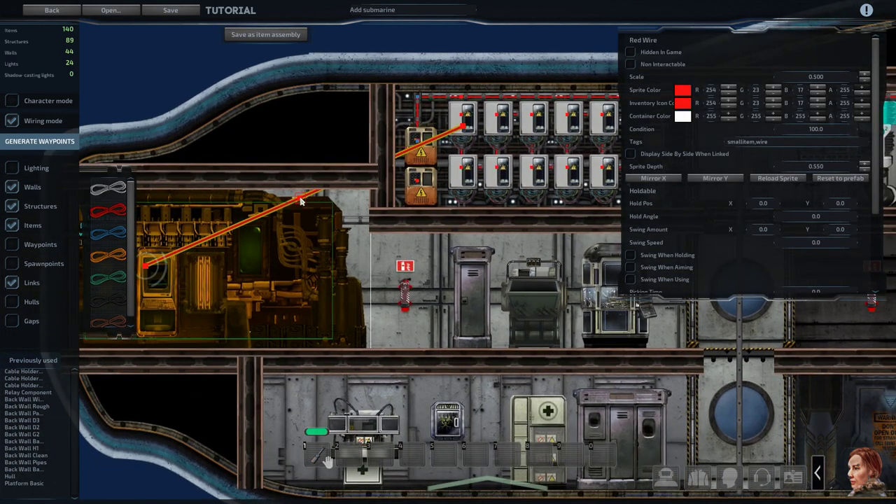
left_click_drag(301, 200, 403, 222, "ctrl")
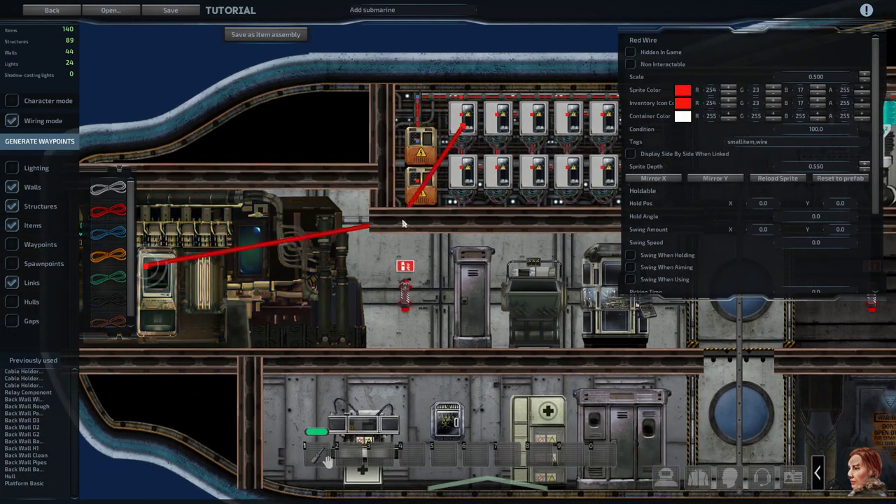
Hide the walls and straighten the engine's red wire along the horizontal cable holder and vertically up to the first upper-row junction box.
left_click(21, 227)
left_click(15, 226)
left_click(12, 187)
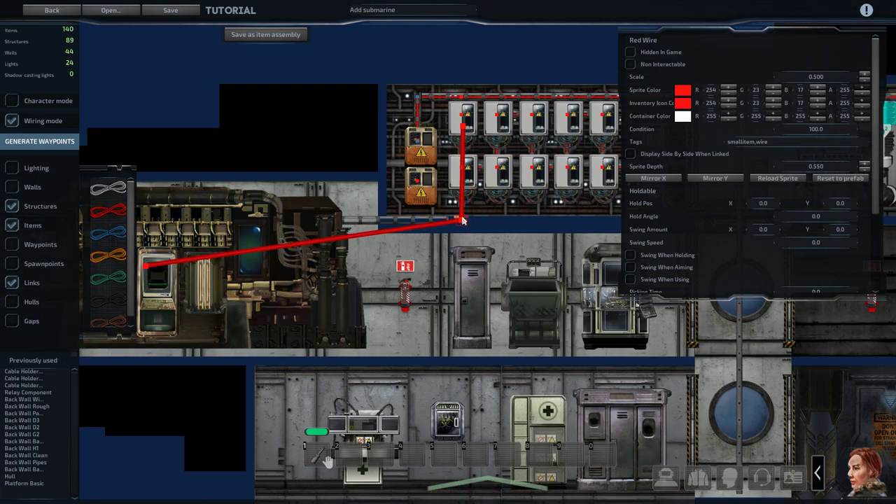
scroll(463, 208, "up", 4)
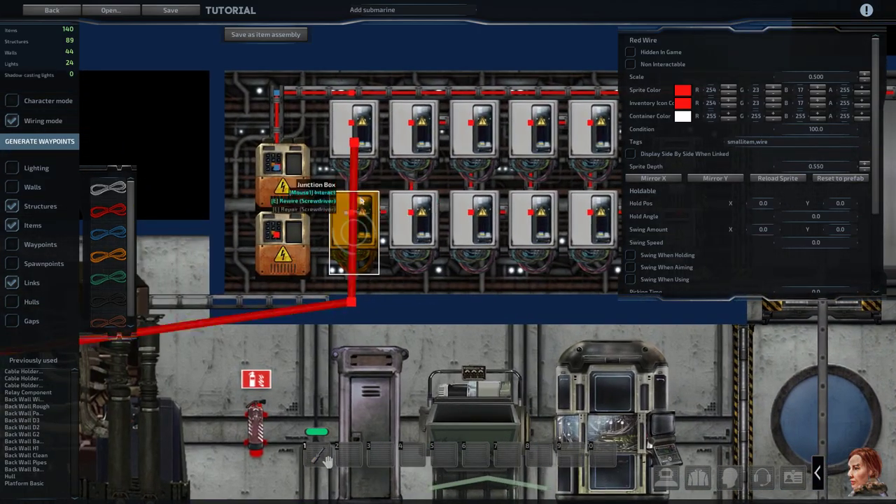
left_click_drag(354, 142, 352, 123)
key("a")
key("s")
left_click_drag(196, 265, 225, 182)
key("d")
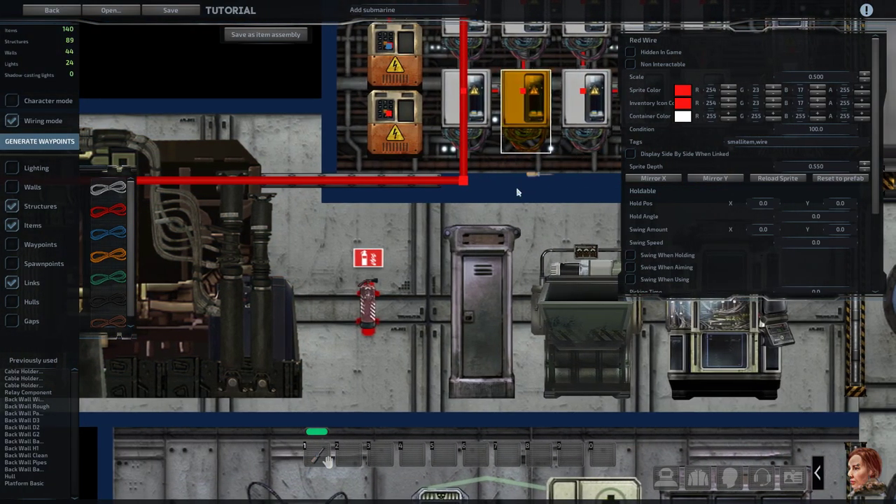
Leave wiring mode and place a vertical cable holder from the floor beam under the third junction box column down to the Deconstructor.
scroll(517, 192, "down", 3)
left_click(12, 120)
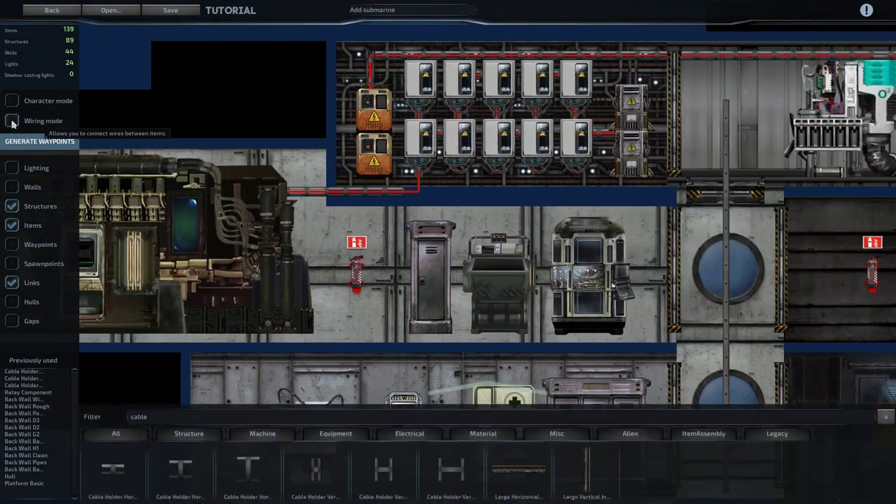
key("a")
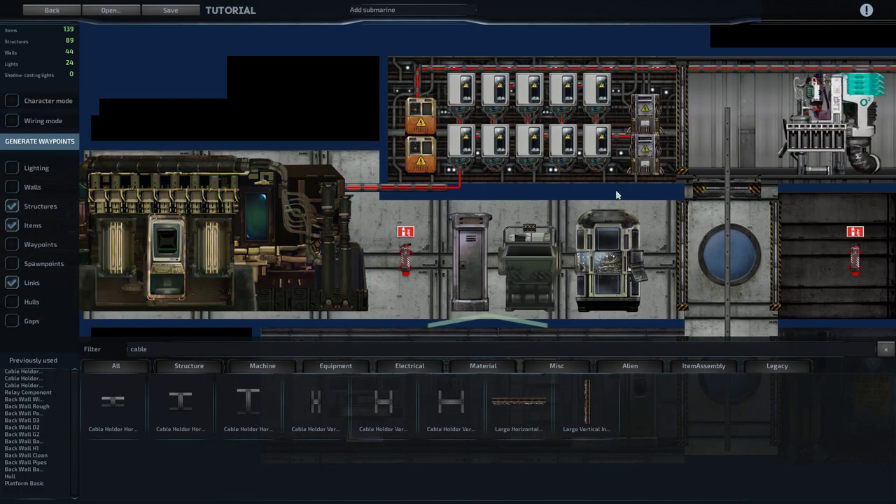
key("d")
key("s")
key("d")
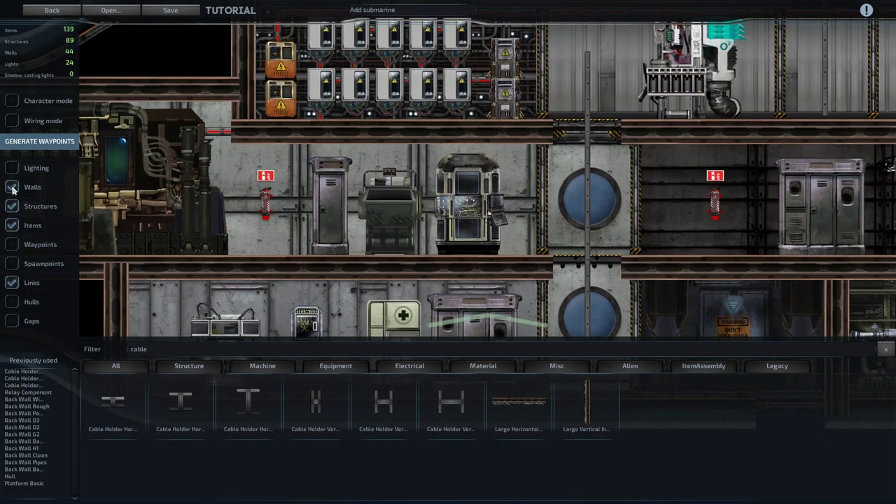
left_click(12, 188)
key("d")
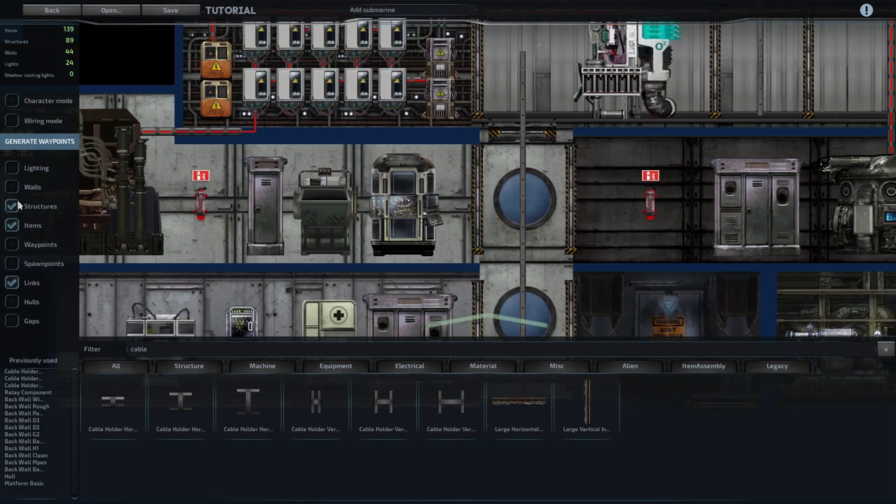
left_click(315, 403)
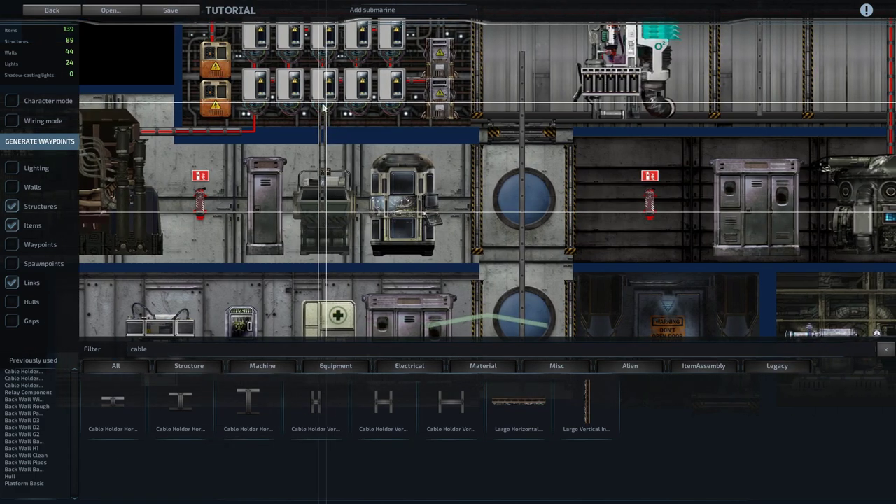
left_click(322, 130)
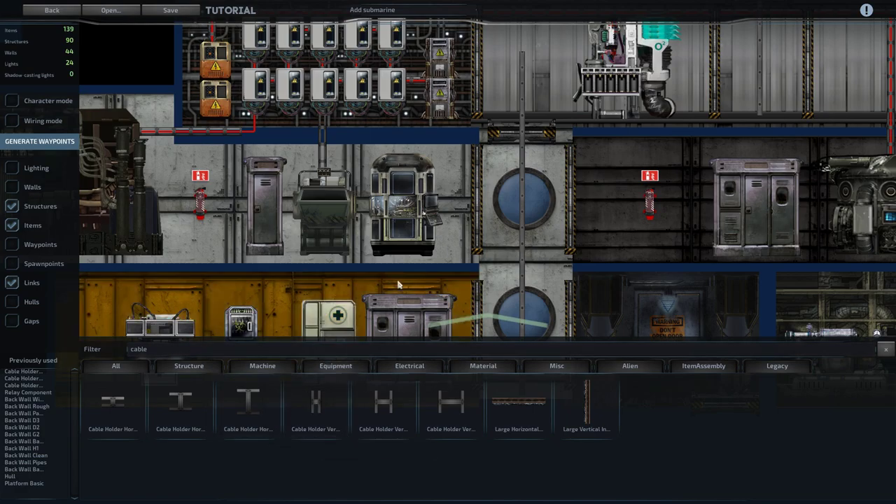
Place a horizontal cable holder between the Deconstructor and the Fabricator.
key("d")
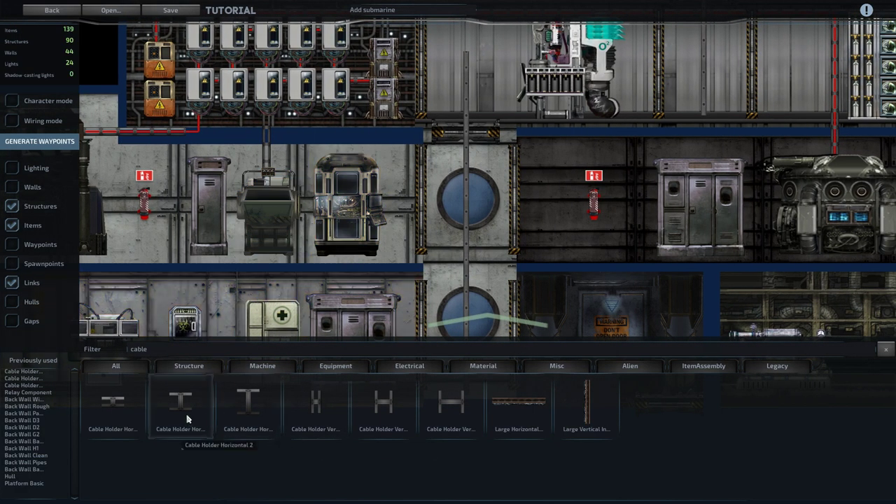
left_click(188, 419)
right_click(276, 268)
left_click(122, 419)
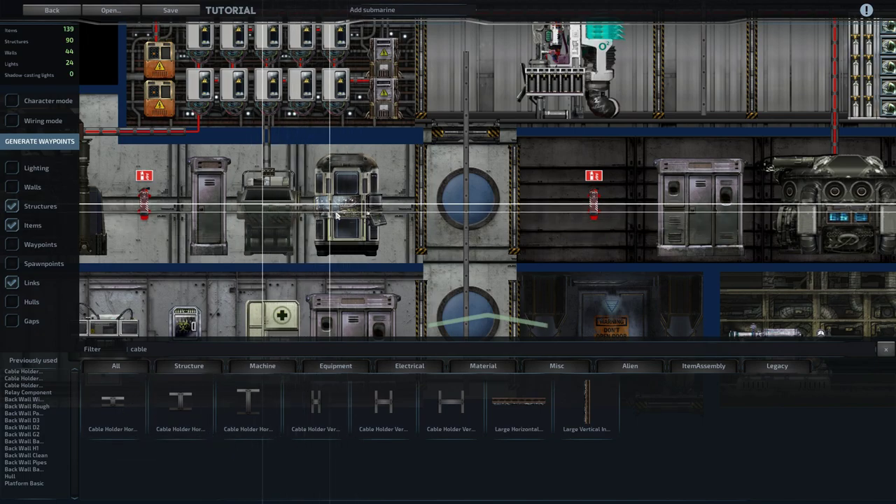
left_click(341, 216)
Turn on wiring mode and connect a red wire from the first lower-row junction box's power pin to the Deconstructor's power_in.
left_click(12, 121)
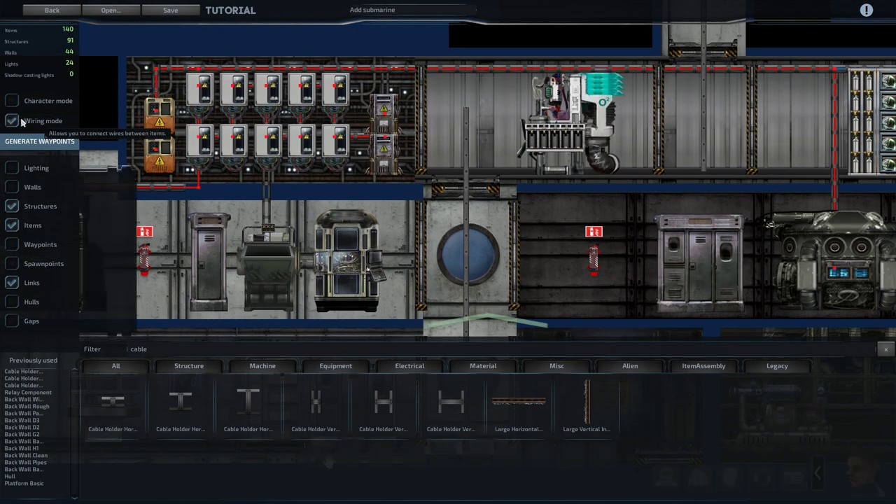
left_click(202, 138)
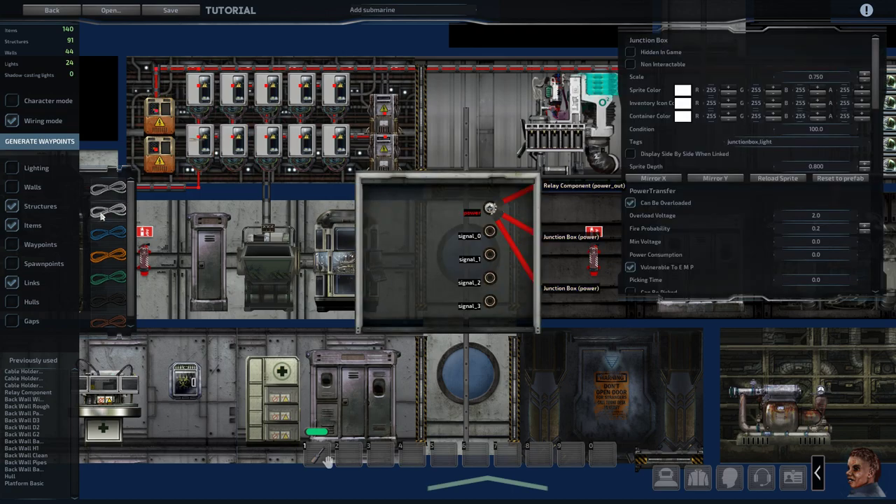
left_click_drag(492, 208, 491, 208)
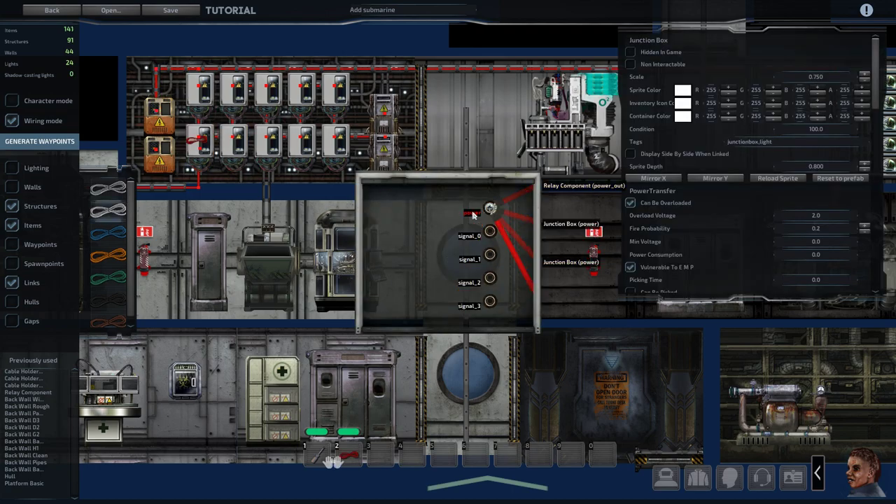
right_click(468, 215)
left_click(273, 262)
left_click_drag(446, 271, 406, 208)
right_click(396, 212)
Connect another red wire from the first lower-row junction box's power pin to the Fabricator.
left_click(203, 149)
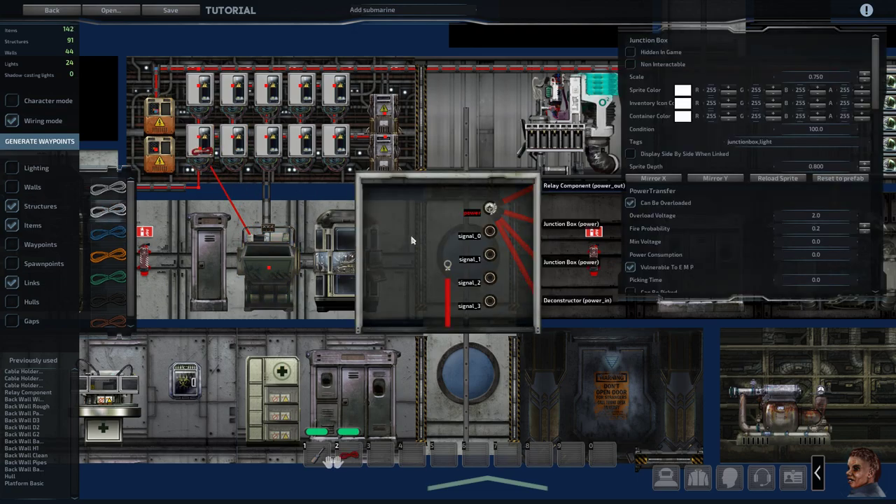
left_click_drag(482, 225, 490, 209)
right_click(451, 216)
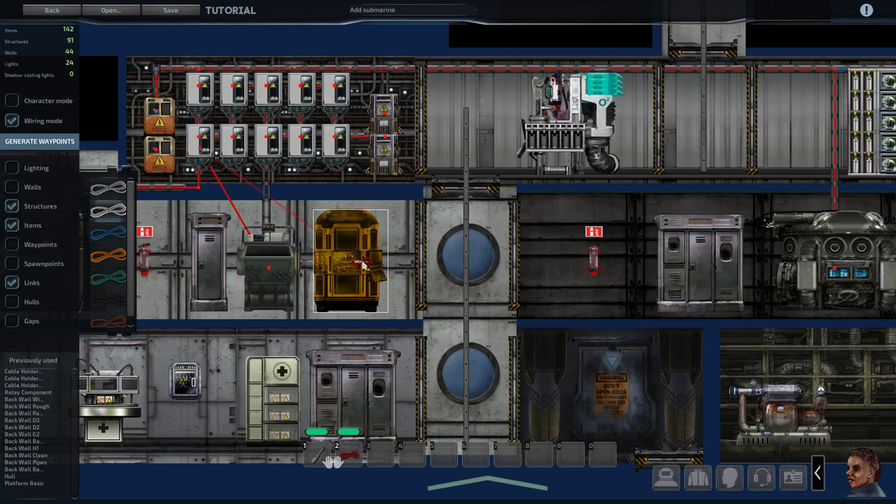
left_click(358, 261)
left_click_drag(406, 211, 405, 210)
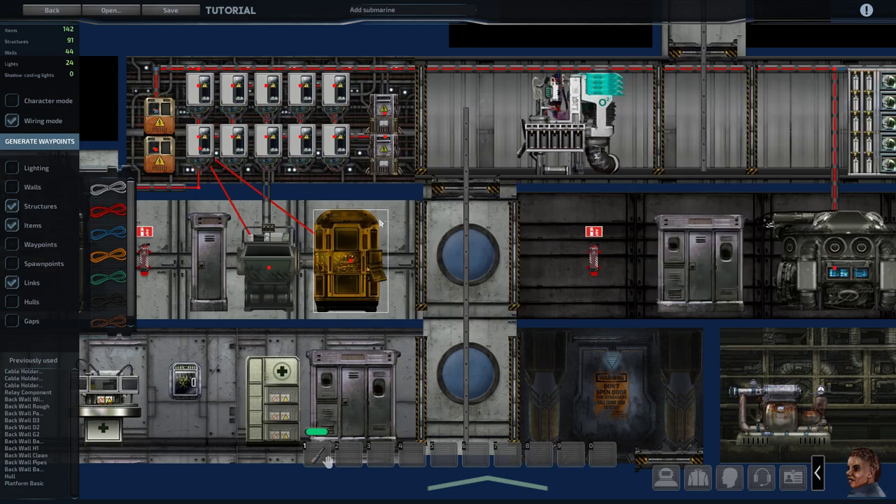
Add two bend points to the Deconstructor's red wire, routing it straight down, along the floor beam and through the vertical cable holder.
scroll(309, 181, "up", 3)
left_click(302, 184)
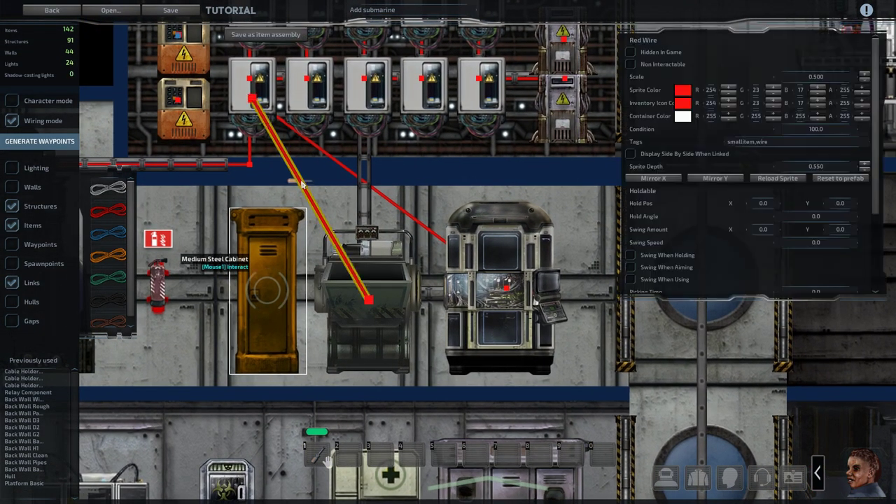
left_click_drag(300, 181, 250, 163)
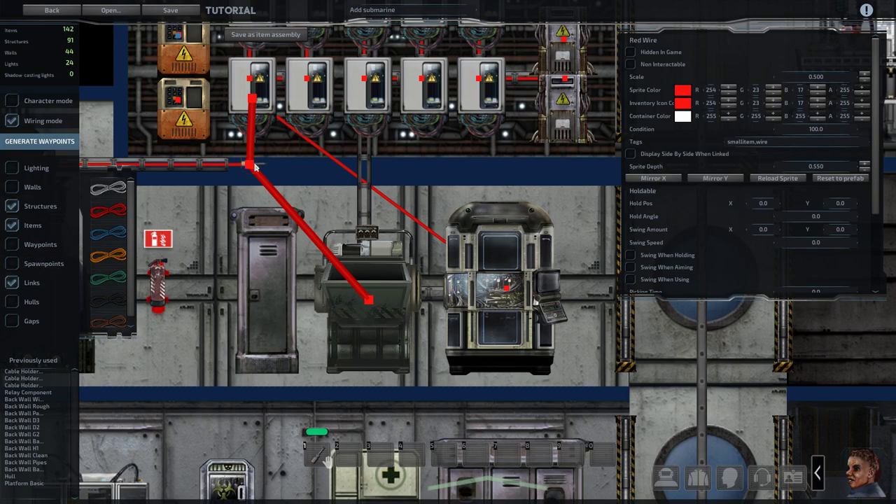
left_click_drag(254, 99, 250, 79)
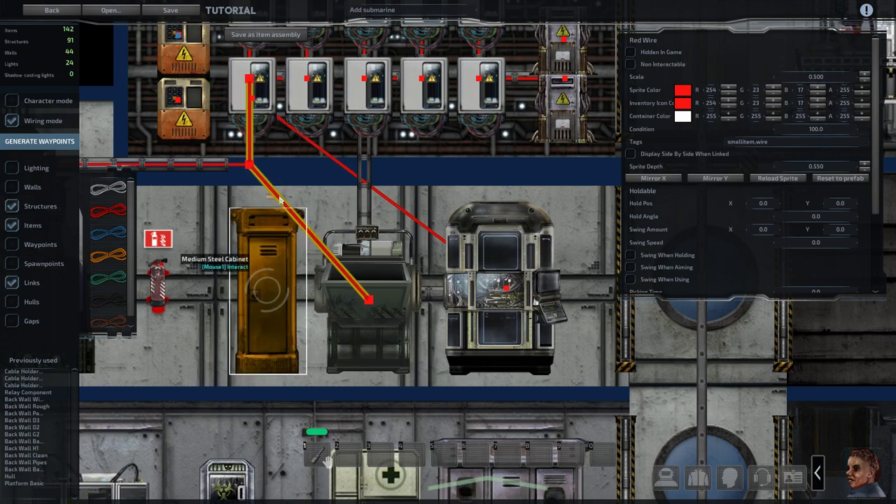
left_click(297, 217, "ctrl")
left_click_drag(297, 217, 369, 164)
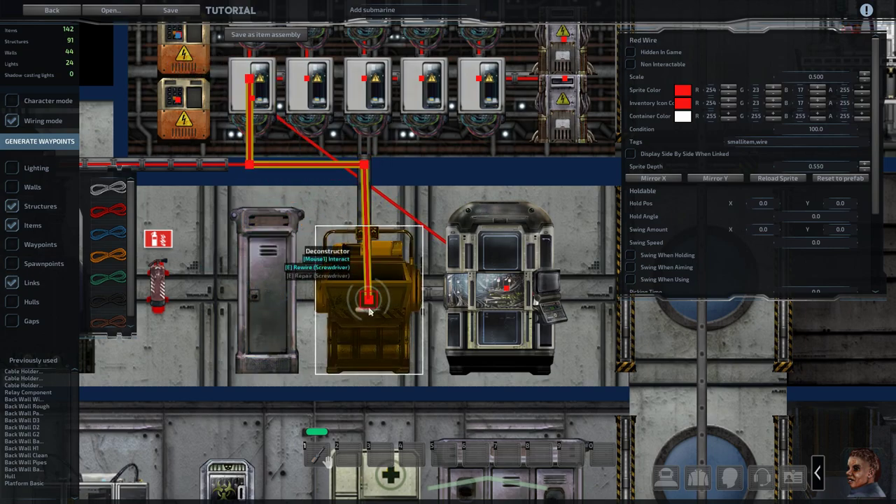
mouse_move(367, 300)
left_mouse_down()
mouse_move(354, 278)
mouse_move(367, 286)
left_mouse_up()
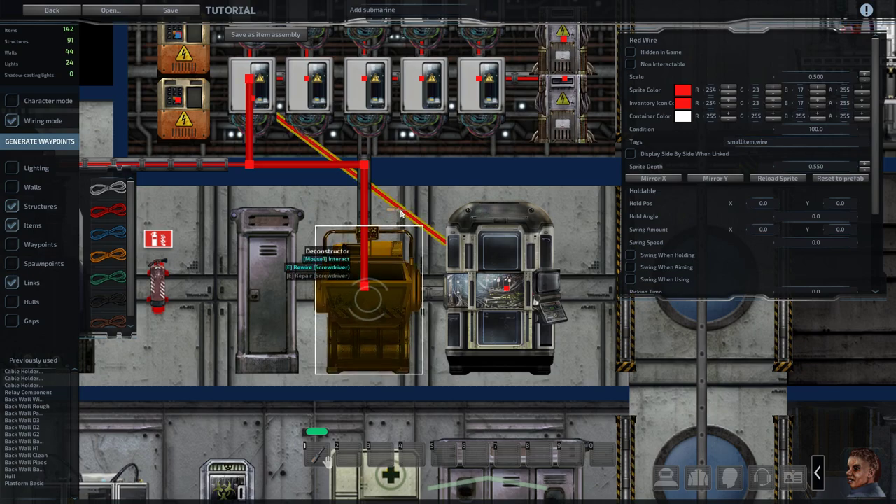
Bend the Fabricator's red wire along the Deconstructor's route and through the horizontal cable holder between the two machines, and leave wiring mode.
left_click(401, 212)
left_click_drag(304, 136, 249, 165)
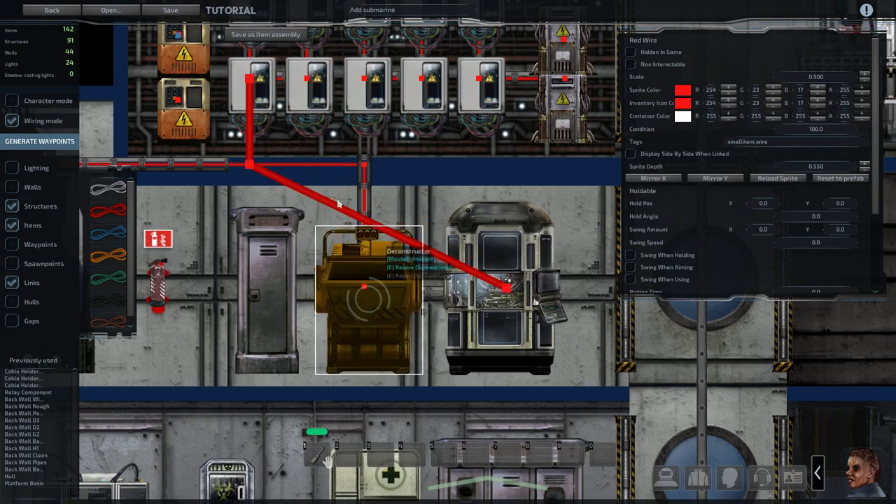
left_click_drag(337, 204, 366, 166)
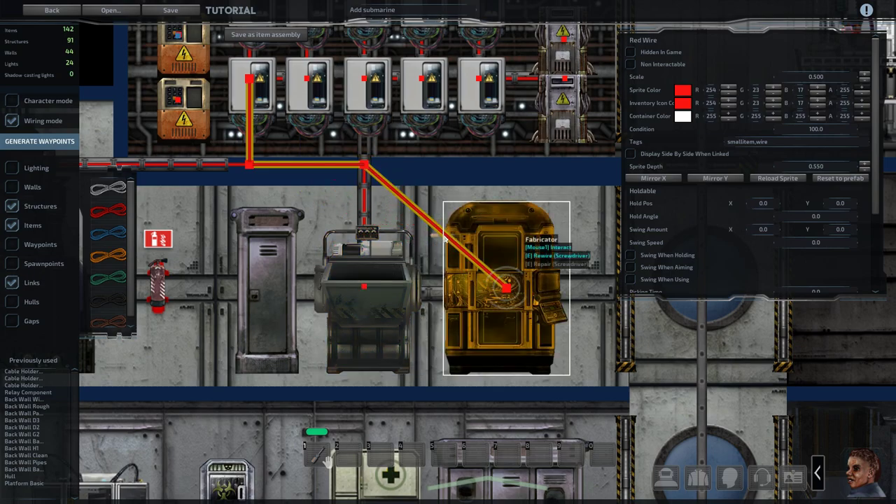
left_click(451, 241, "ctrl")
left_click_drag(451, 240, 363, 285)
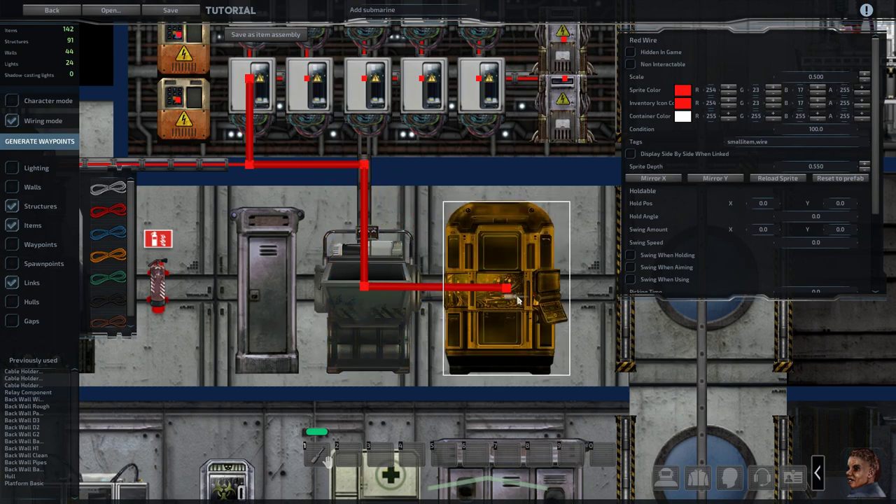
left_click_drag(505, 287, 474, 294)
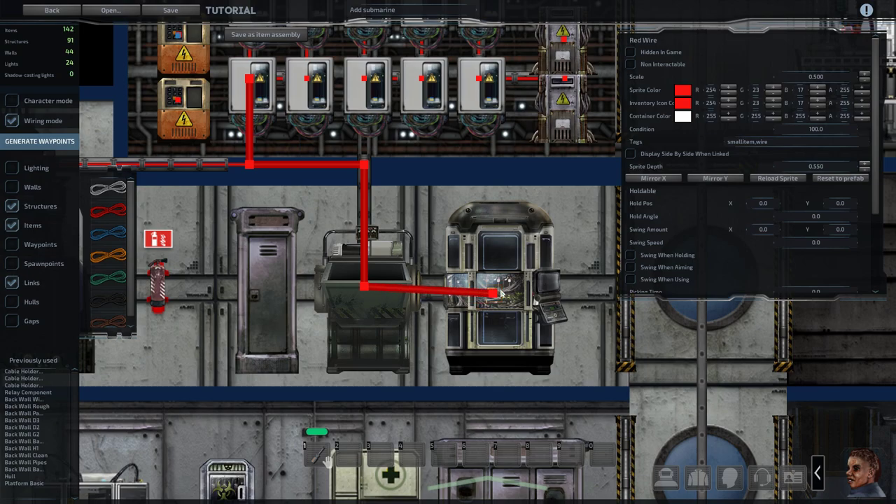
left_click_drag(363, 287, 367, 313)
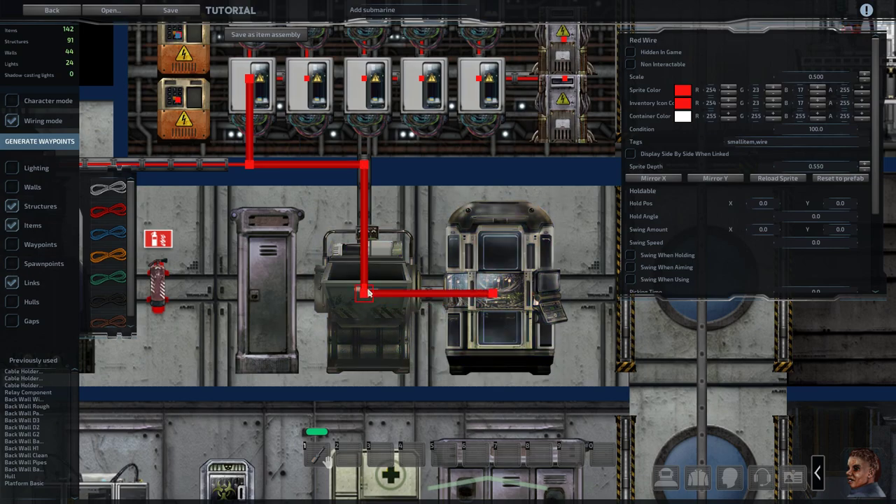
middle_click_drag(368, 293, 299, 296)
scroll(294, 293, "down", 1)
left_click(14, 121)
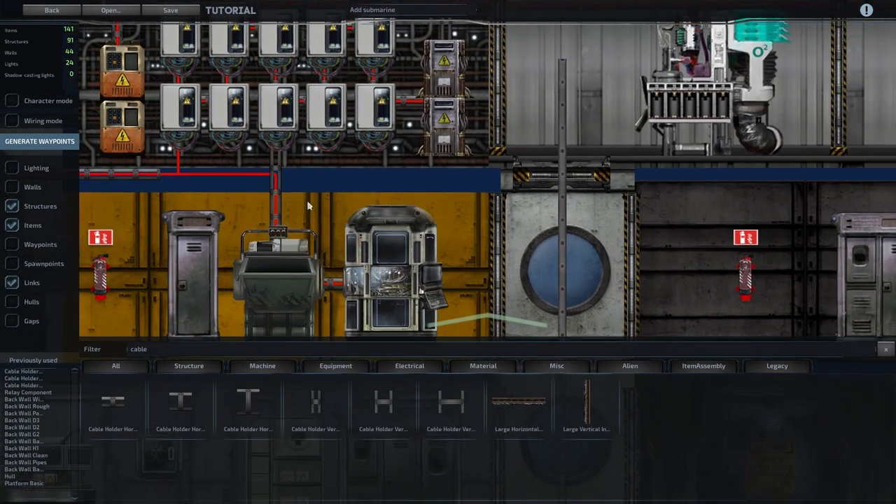
Look over the devices on all decks, from the medical room and pumps to the bow, that still need power.
scroll(314, 209, "down", 5)
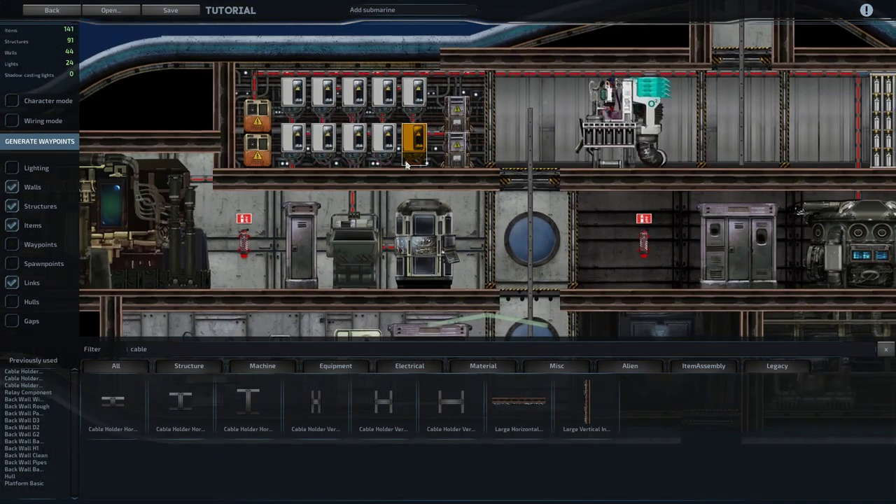
scroll(406, 166, "down", 2)
key("s")
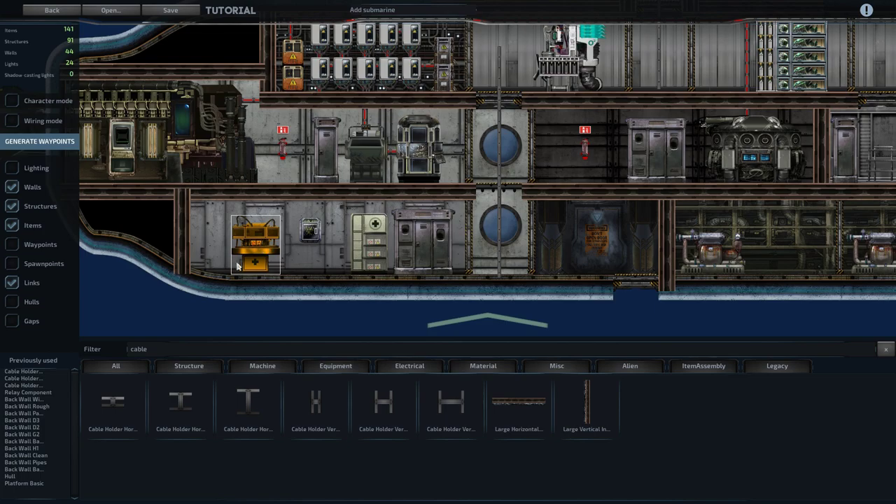
key("d")
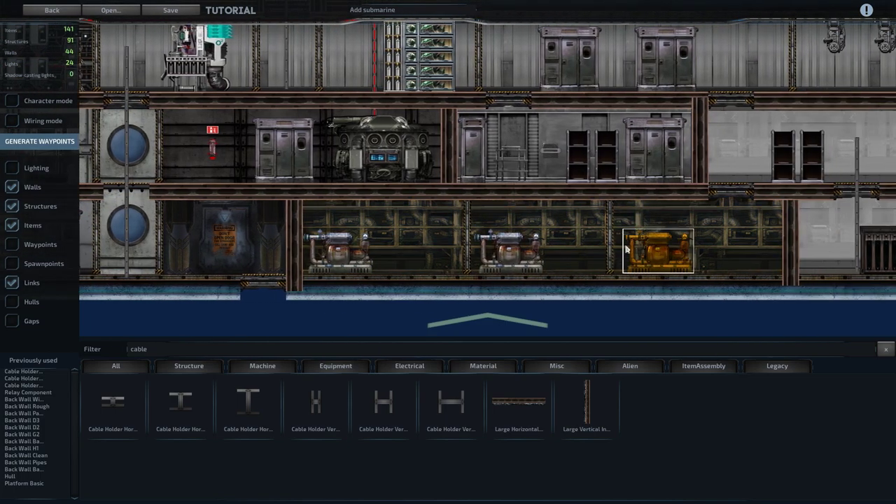
key("w")
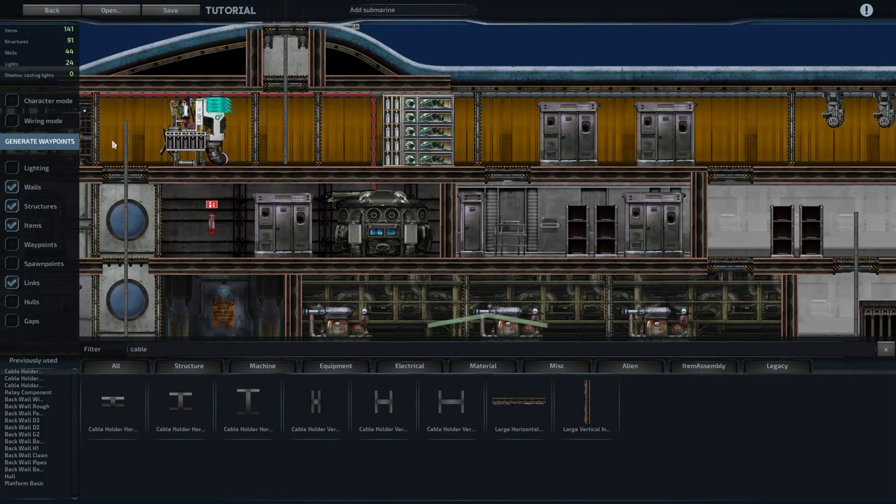
key("d")
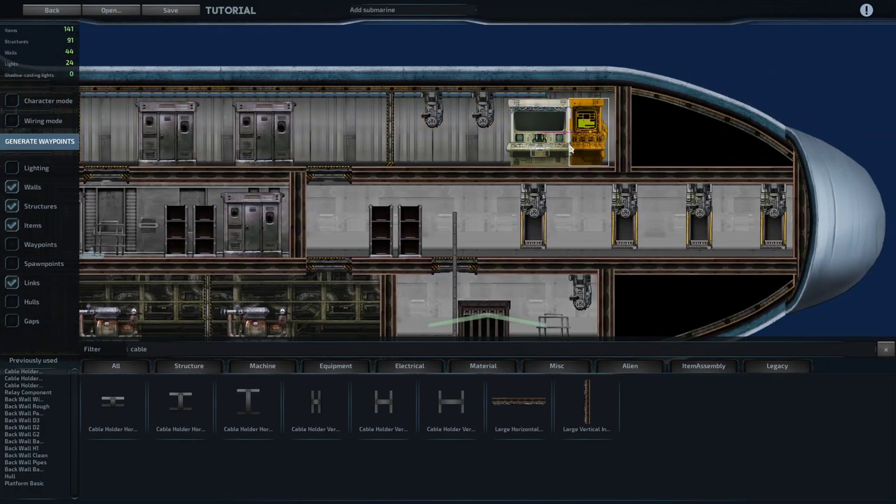
key("s")
key("w")
key("a")
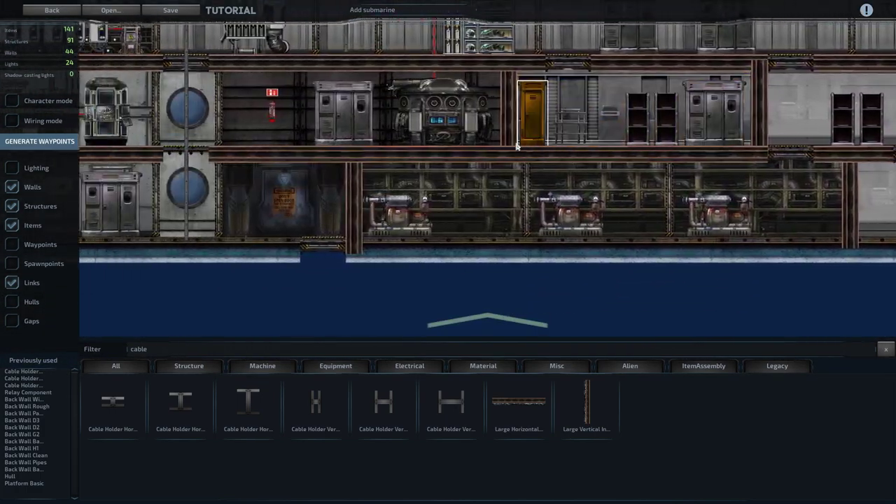
key("a")
key("w")
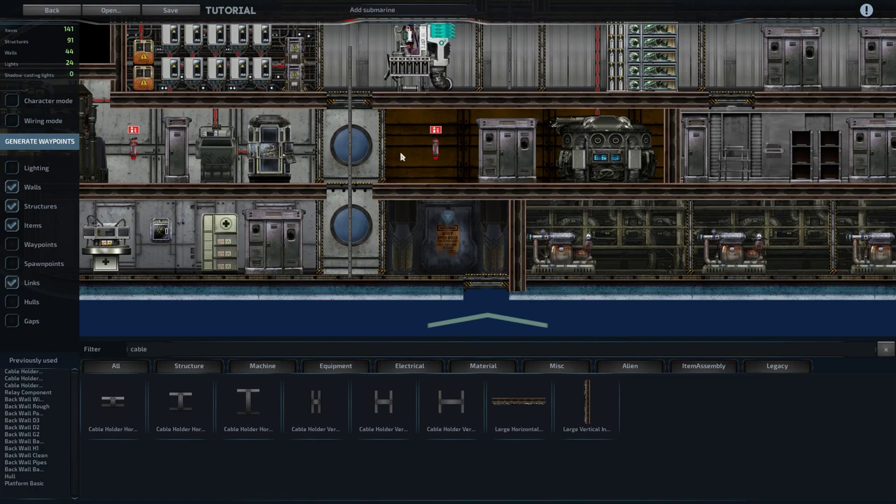
key("a")
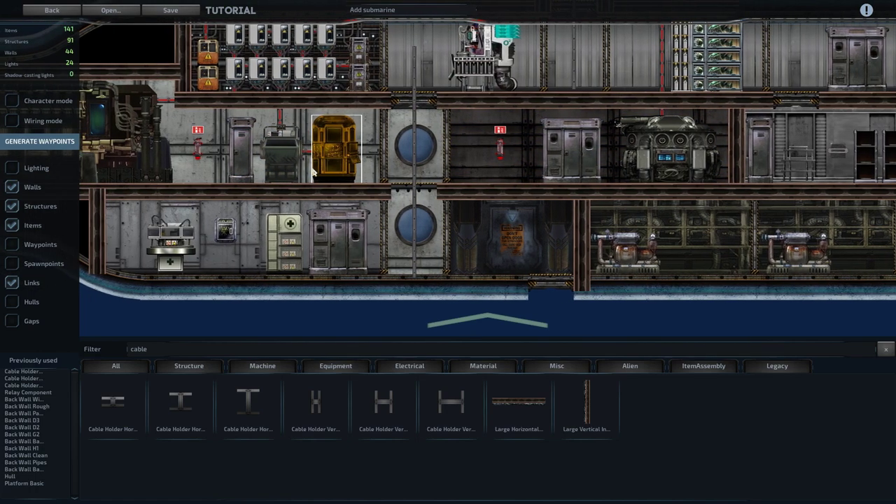
key("w")
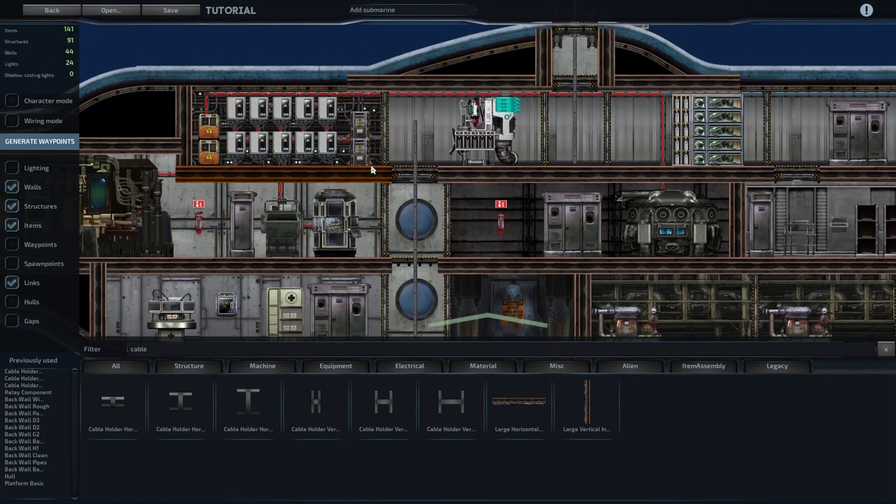
key("Escape")
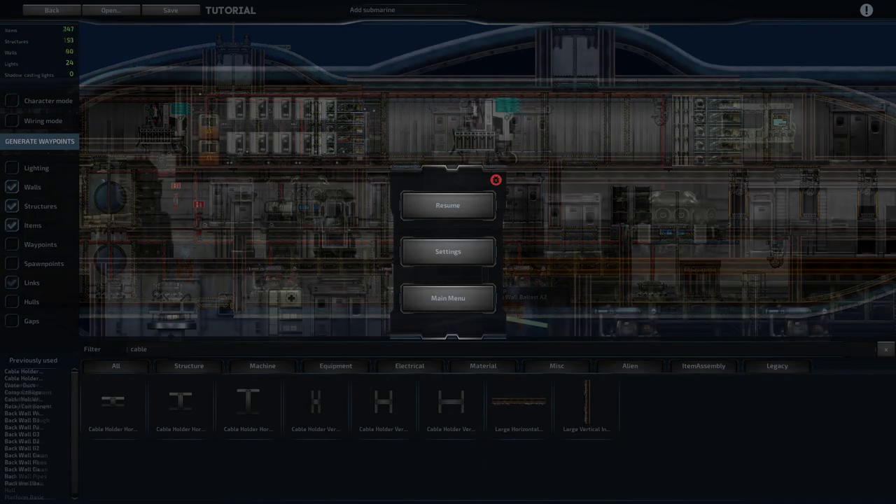
key("Escape")
key("a")
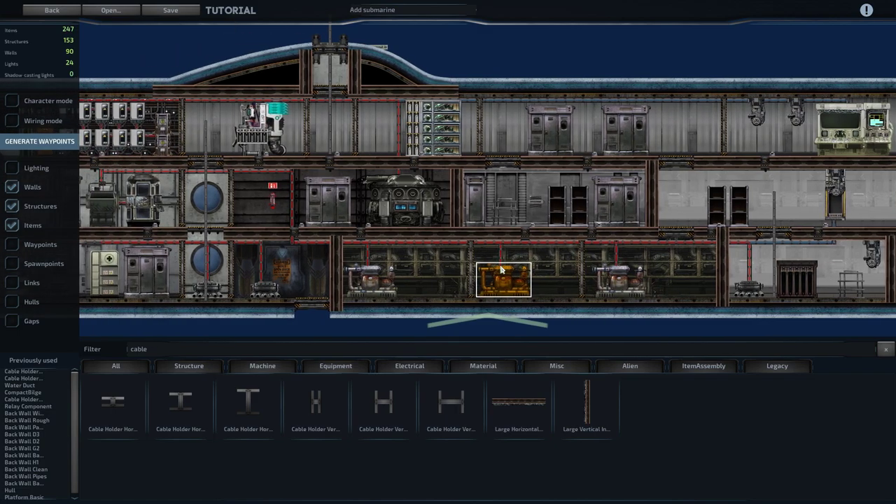
Filter the parts library by "vent" and place a first Vent, leaving placement mode when done.
scroll(501, 274, "up", 4)
key("a")
left_click(244, 354)
type("vnt")
key("BackSpace")
key("BackSpace")
type("ent")
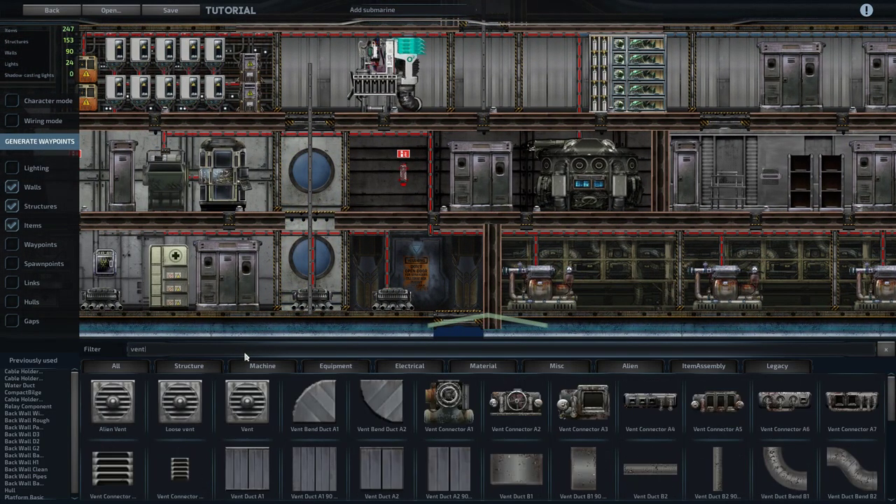
left_click(248, 405)
key("w")
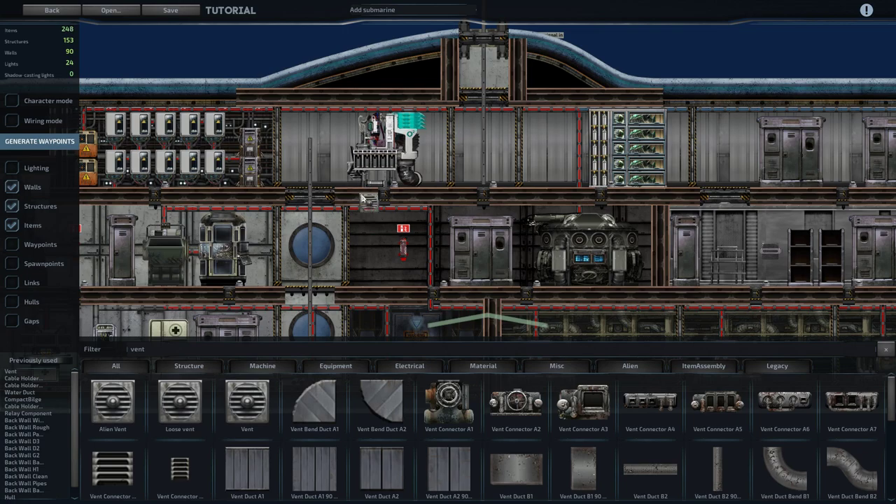
right_click(364, 200)
Place another Vent on the floor of the upper-deck junction box room, in front of the lower row of boxes.
key("w")
scroll(356, 250, "up", 3)
key("s")
key("a")
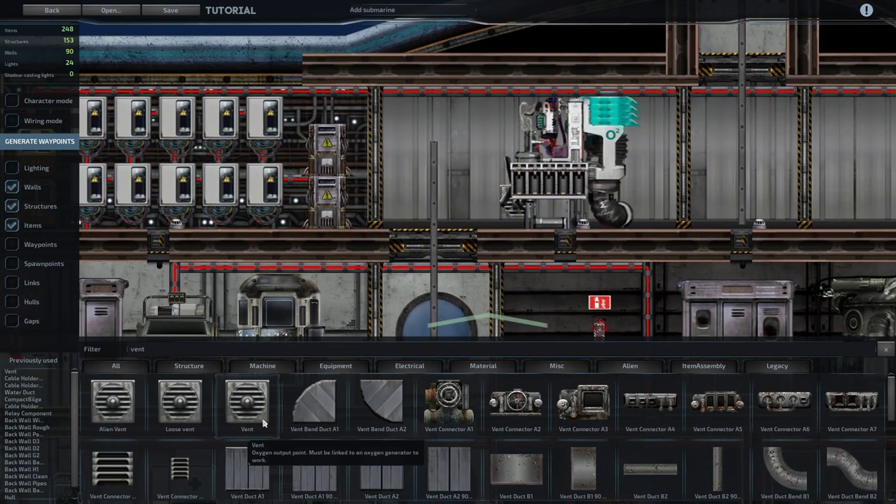
left_click(264, 423)
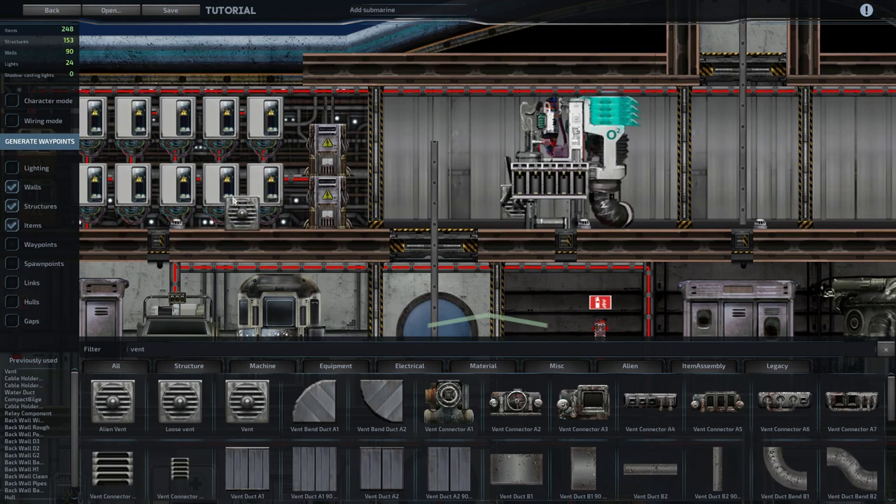
left_click(234, 197)
Place one Vent between the Deconstructor and the Fabricator and another beside the medical cabinet on the deck below.
key("s")
key("a")
scroll(322, 235, "down", 1)
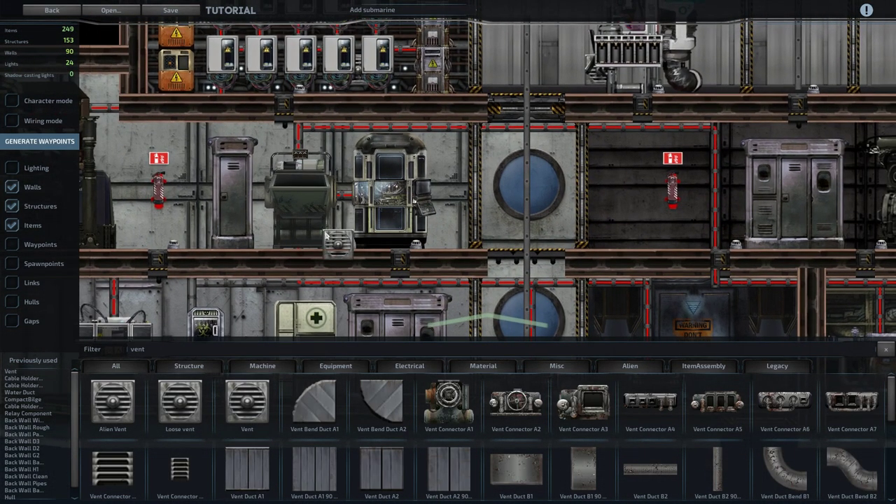
key("s")
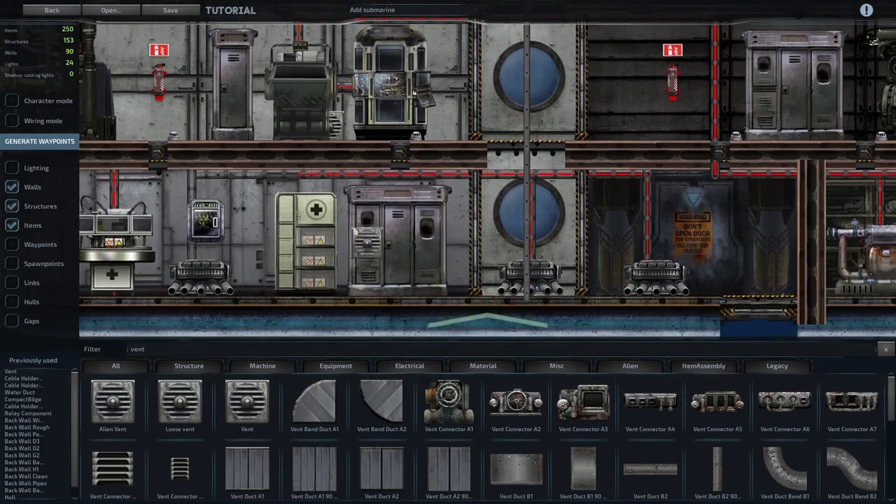
left_click(328, 251)
Place a Vent beside the bilge pump in the airlock and one between the locker and the reactor.
key("d")
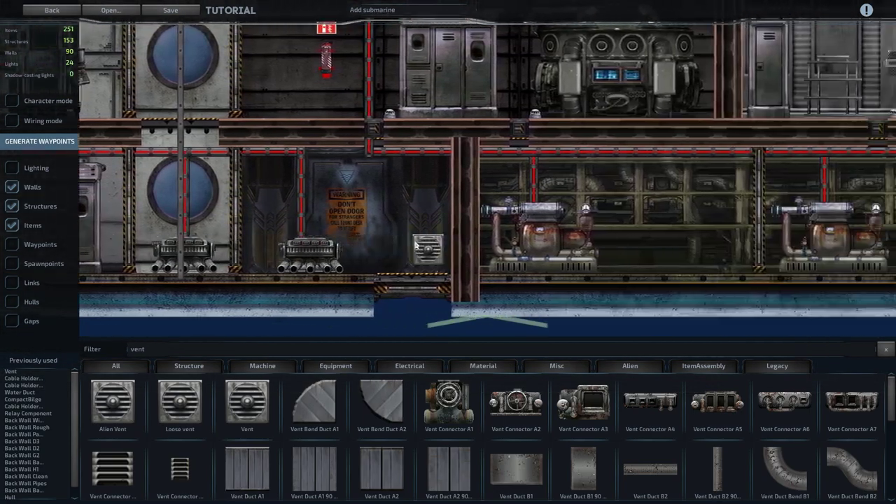
key("a")
scroll(286, 229, "up", 1)
scroll(286, 231, "down", 5)
scroll(285, 231, "up", 2)
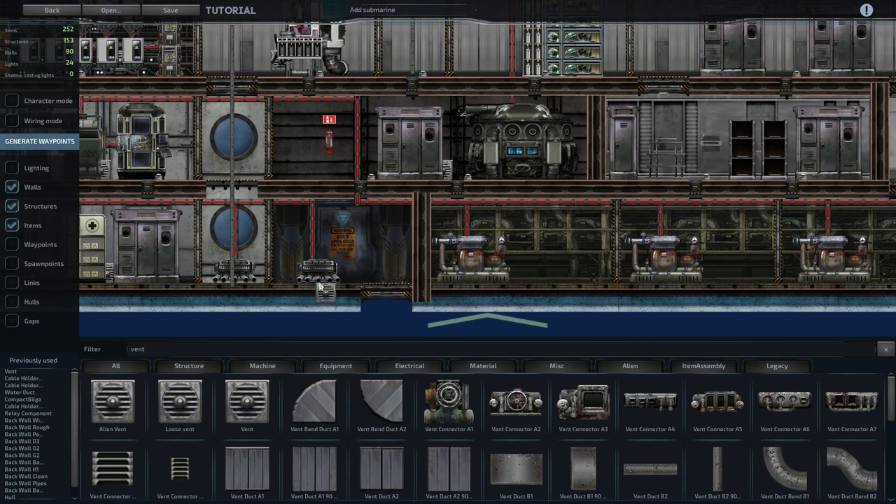
Place Vents on the upper deck, one at the five-shelf equipment rack and one between the two large lockers.
key("d")
key("w")
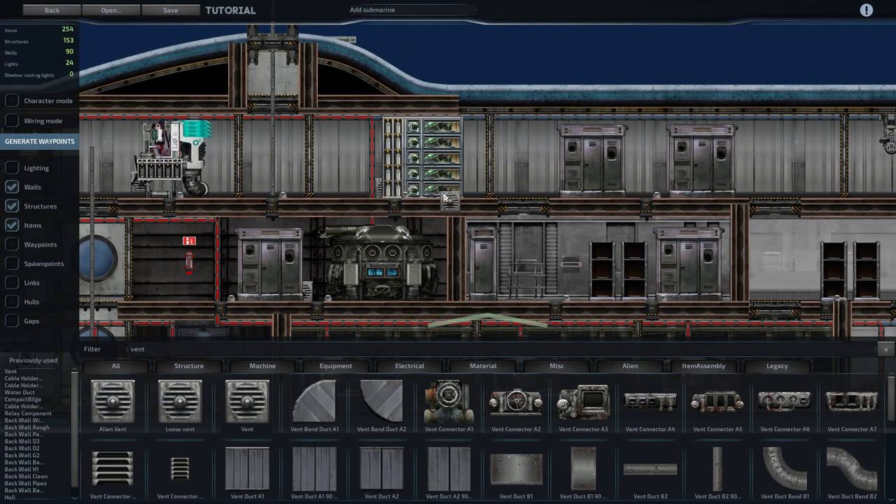
key("d")
left_click(494, 185)
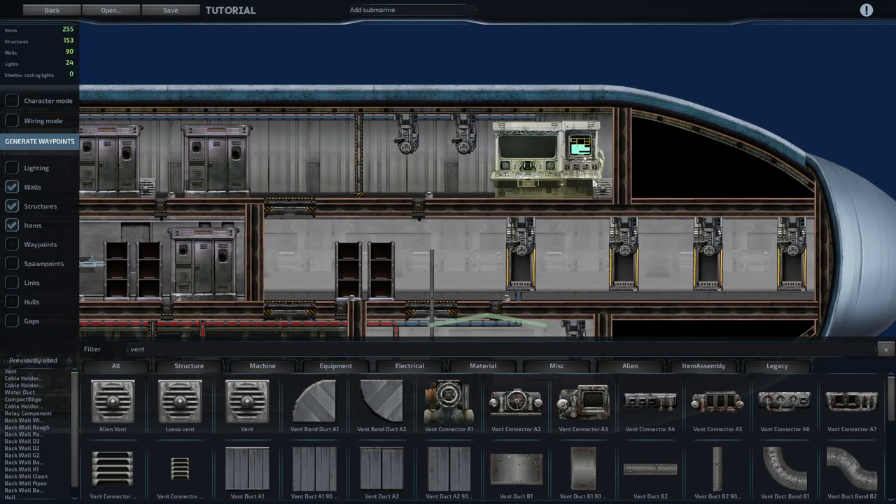
Place Vents beside the navigation terminal, below the foremost loader on the middle deck, and beside the crate in the lower bow room.
key("s")
key("d")
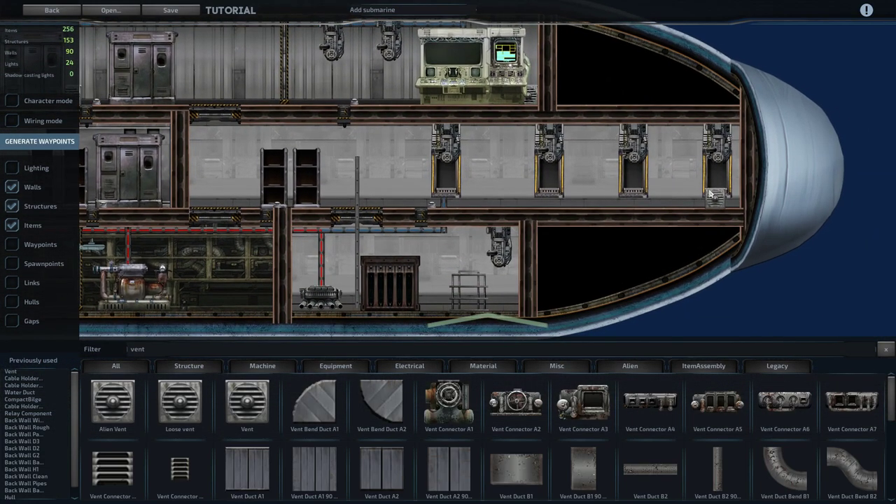
key("s")
key("a")
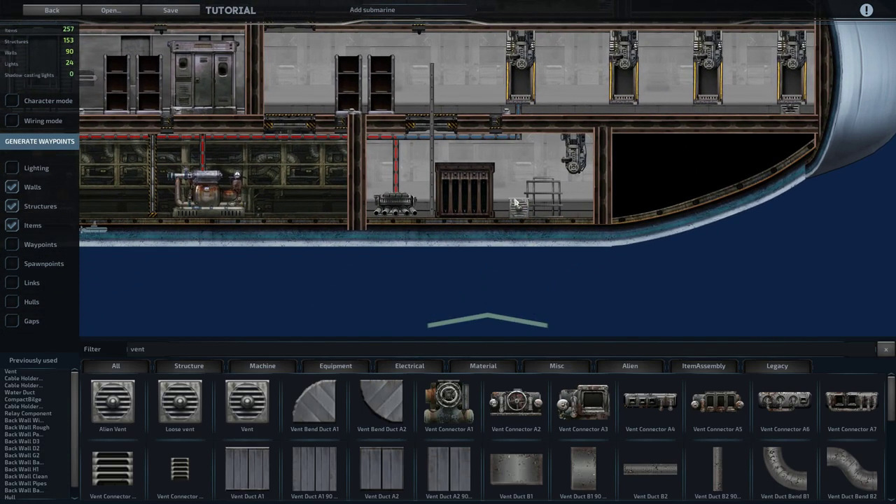
left_click(514, 203)
Place a Vent on the middle deck in the room forward of the reactor, beside the open shelves.
key("a")
key("w")
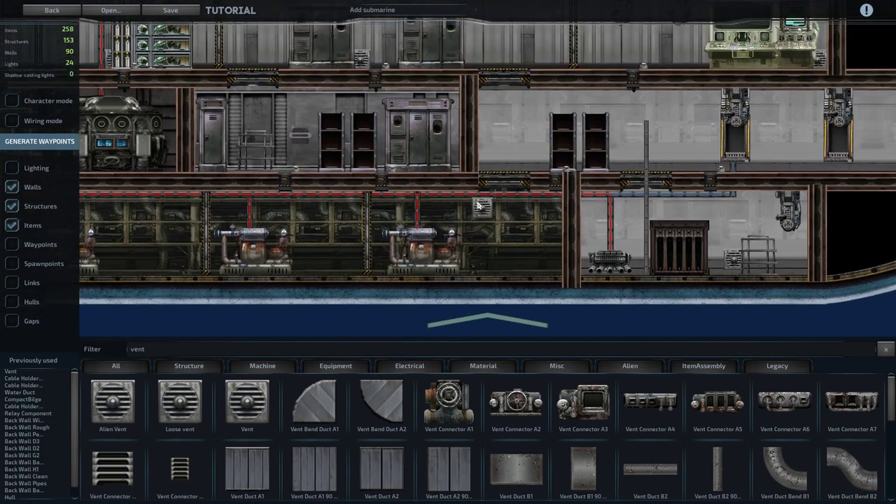
key("d")
key("a")
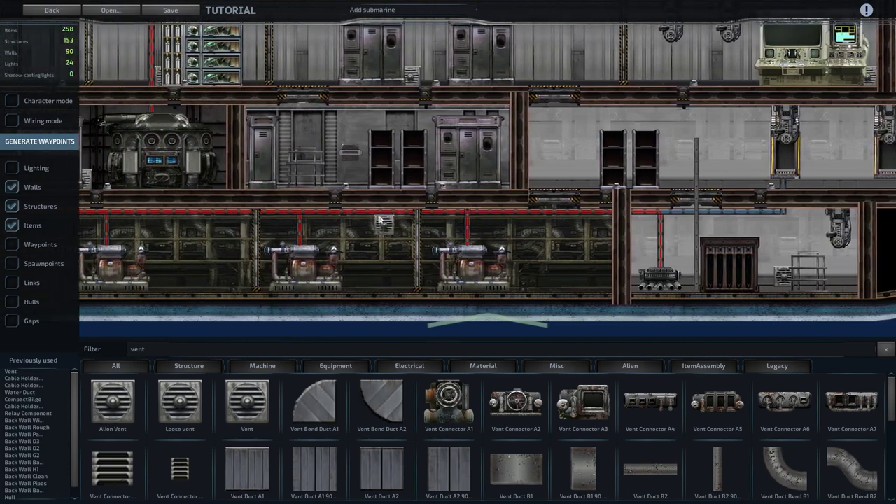
key("a")
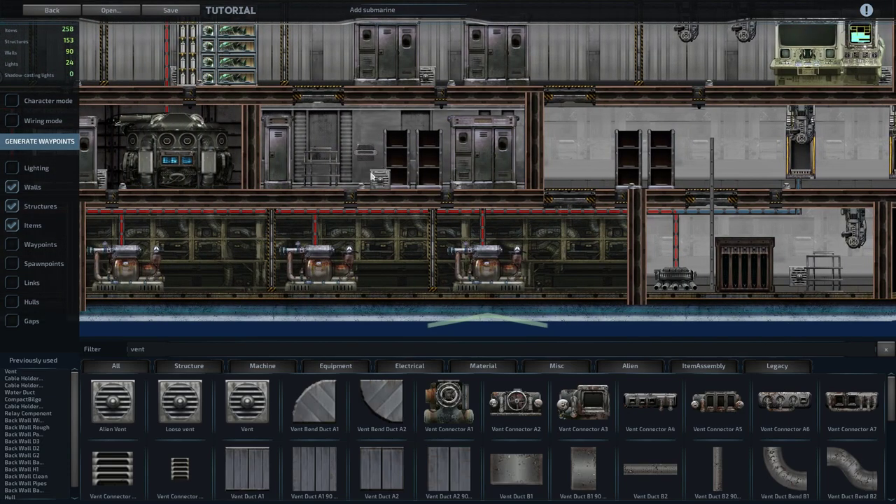
left_click(373, 177)
Select the Oxygen Generator, show links in the editor, and link the generator to the junction box room's vent.
key("a")
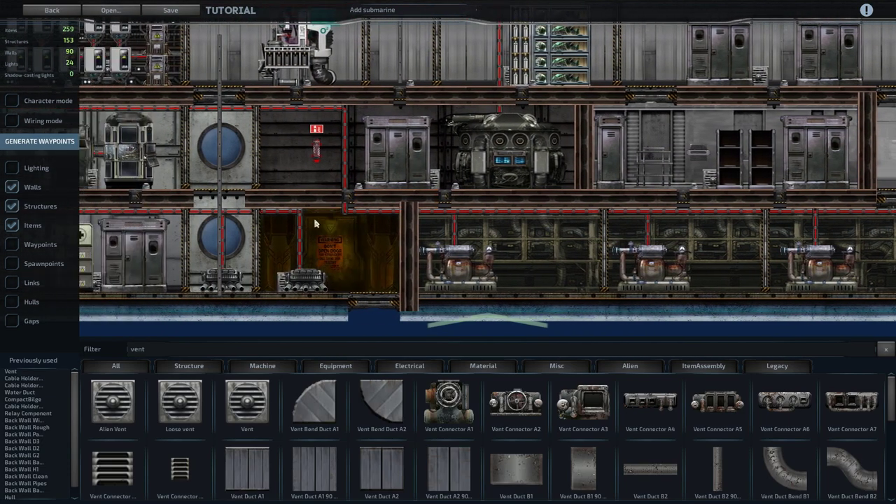
key("a")
scroll(317, 221, "down", 1)
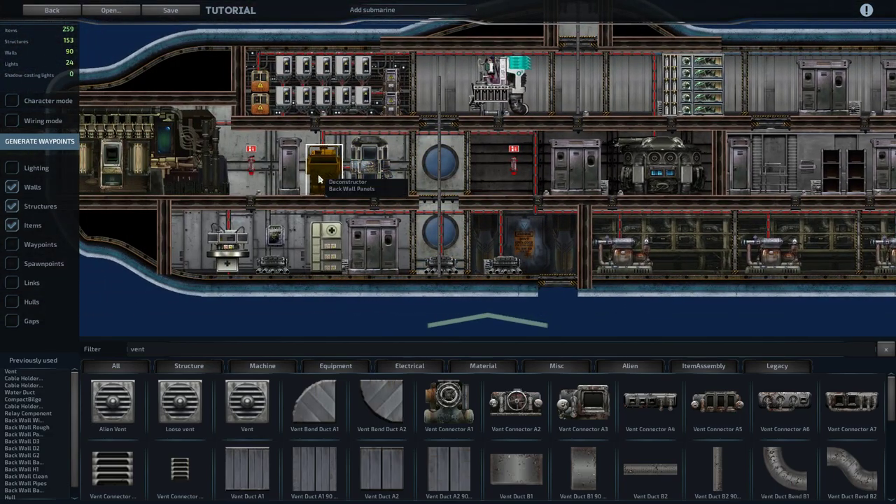
key("w")
key("d")
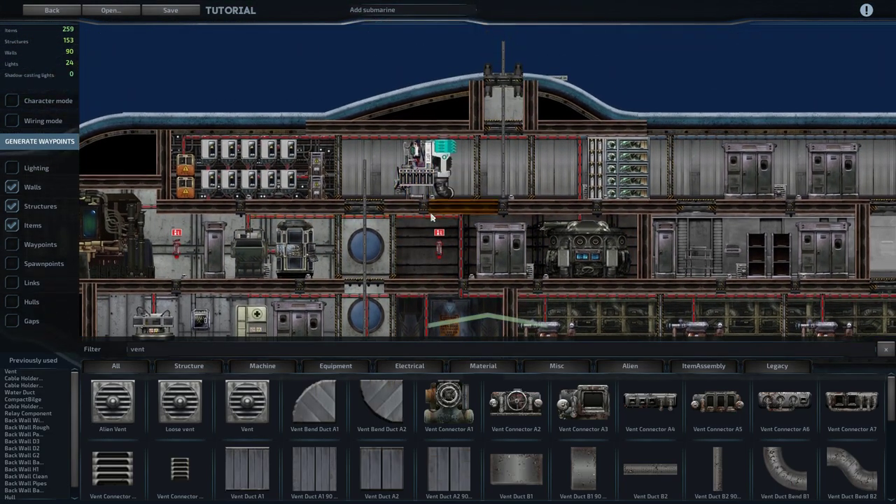
scroll(426, 183, "up", 1)
left_click(429, 177)
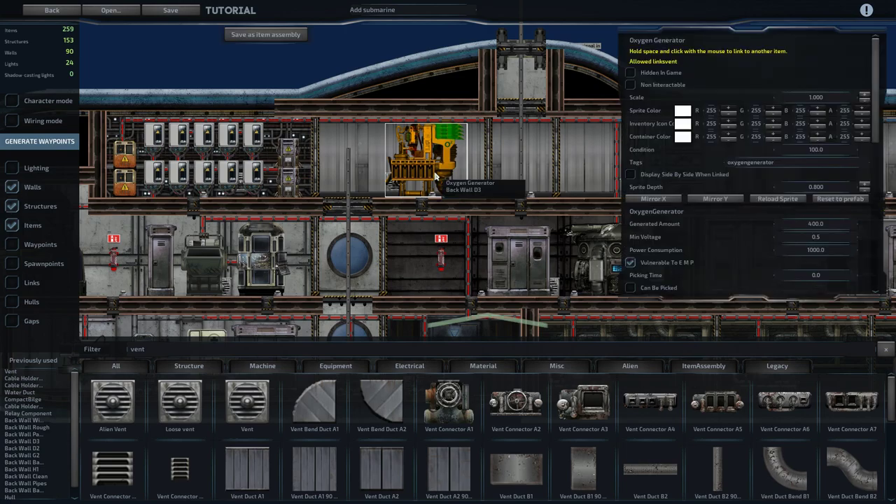
key("a")
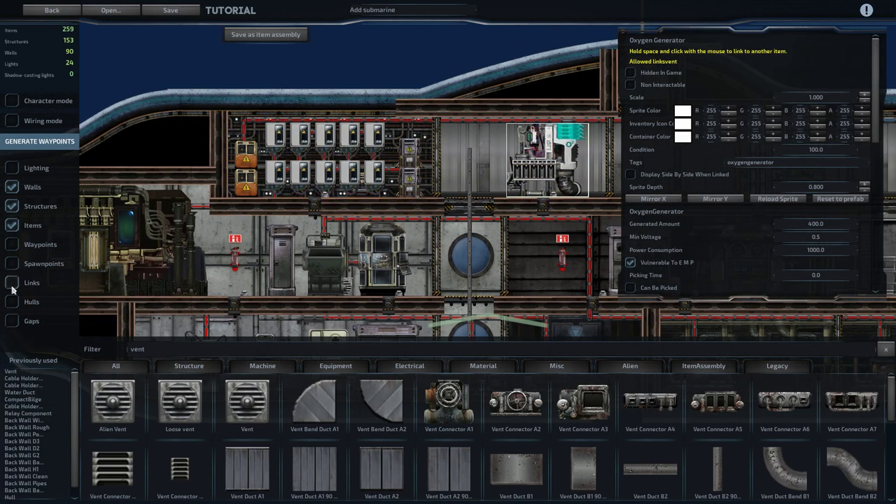
Link the Oxygen Generator to the vents beside the Deconstructor, in the medical room and in the airlock.
key("s")
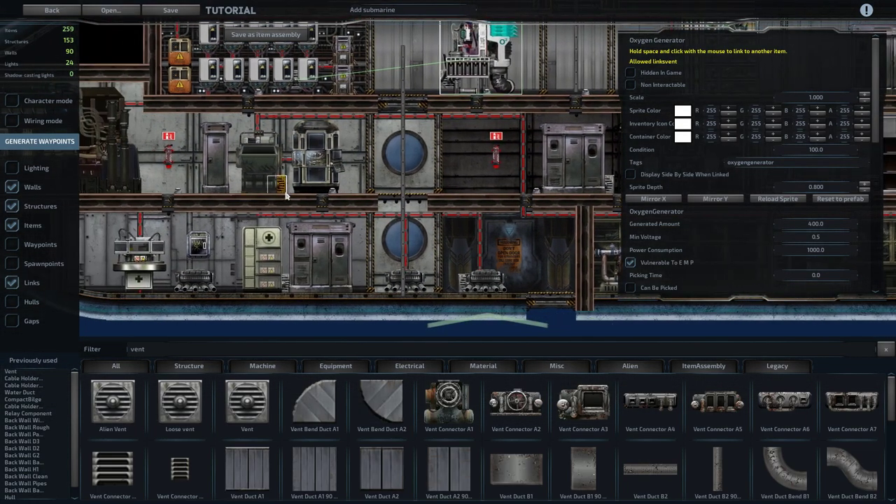
left_click(283, 191)
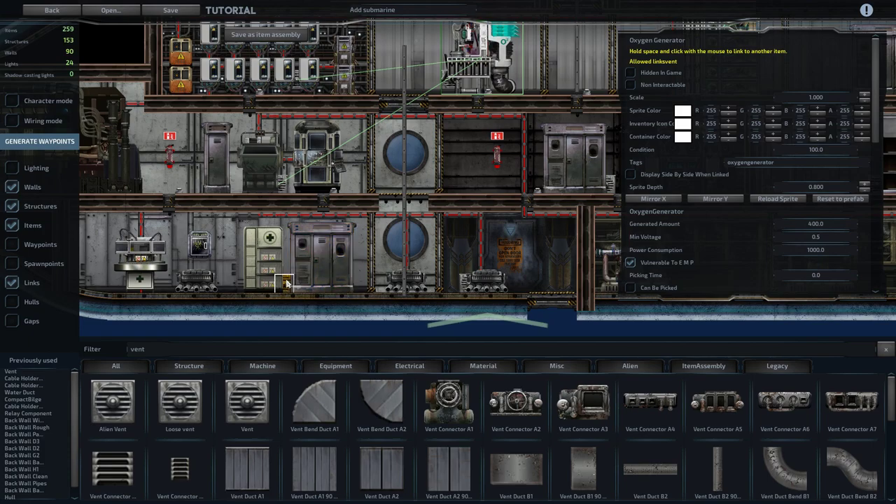
key("d")
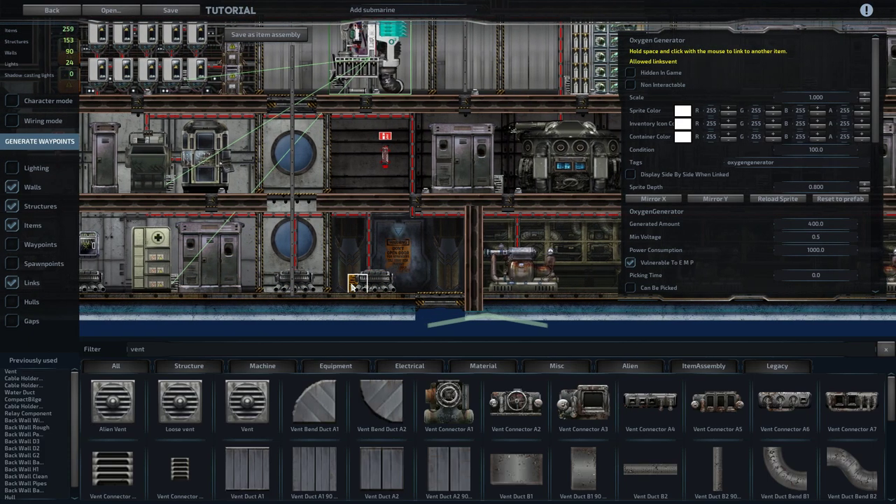
Link the Oxygen Generator to the vents in the reactor room, at the upper-deck equipment rack and between the upper-deck lockers.
key("d")
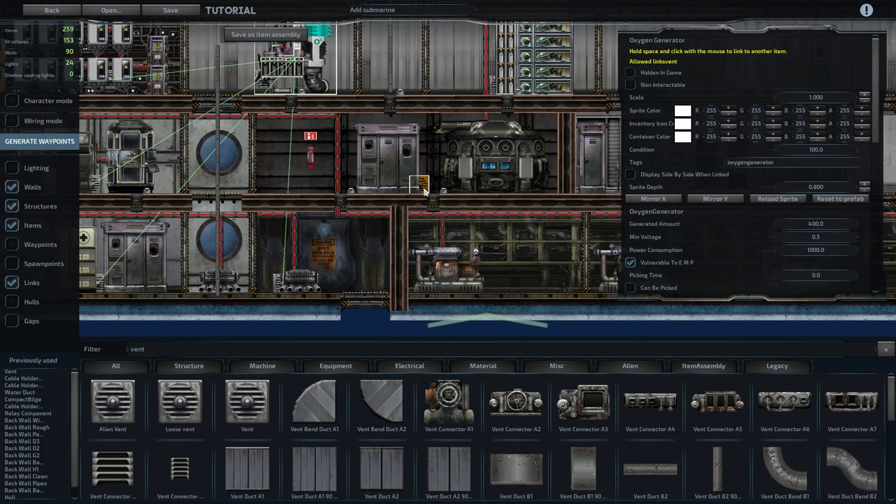
key("w")
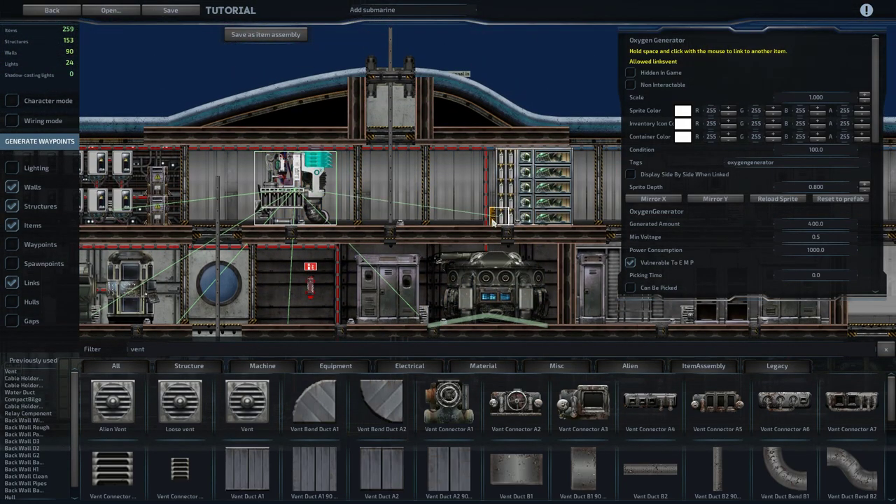
key("d")
key("s")
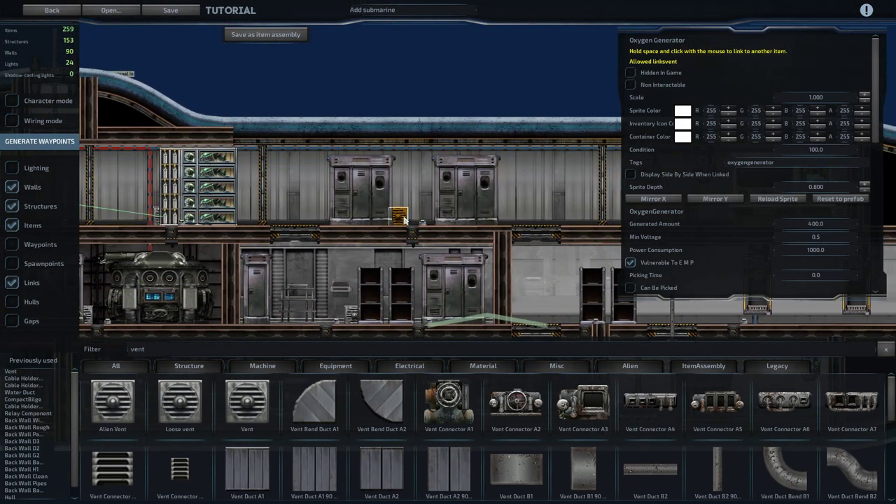
Link the Oxygen Generator to the remaining forward vents at the navigation terminal, foremost loader, lower bow room and open shelves.
key("s")
key("d")
key("d")
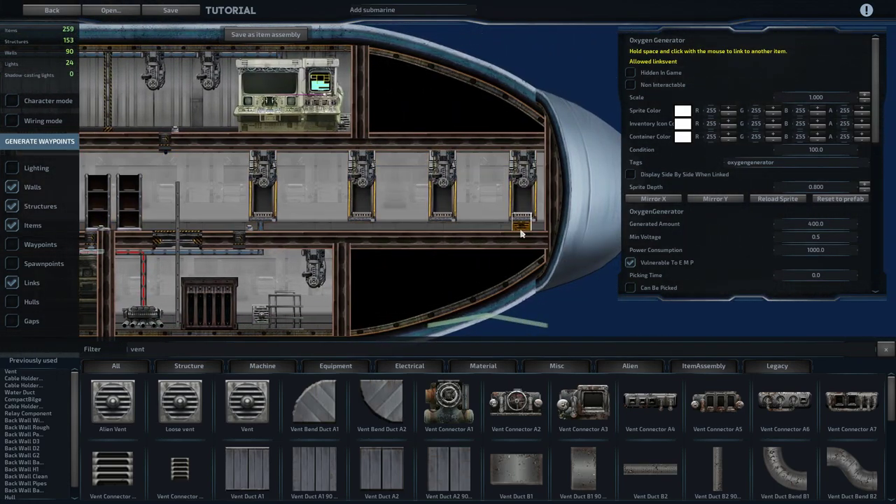
key("s")
key("a")
key("w")
key("a")
Look over the generator's vent links across all decks and deselect the Oxygen Generator.
key("a")
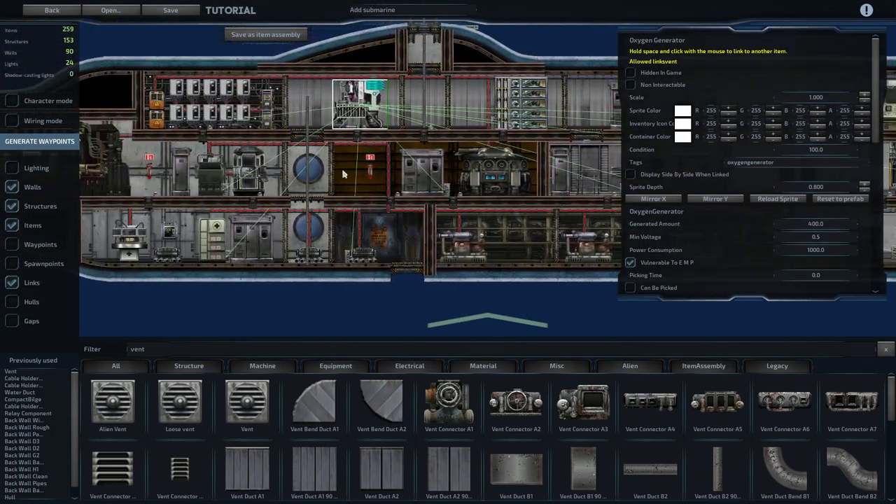
key("d")
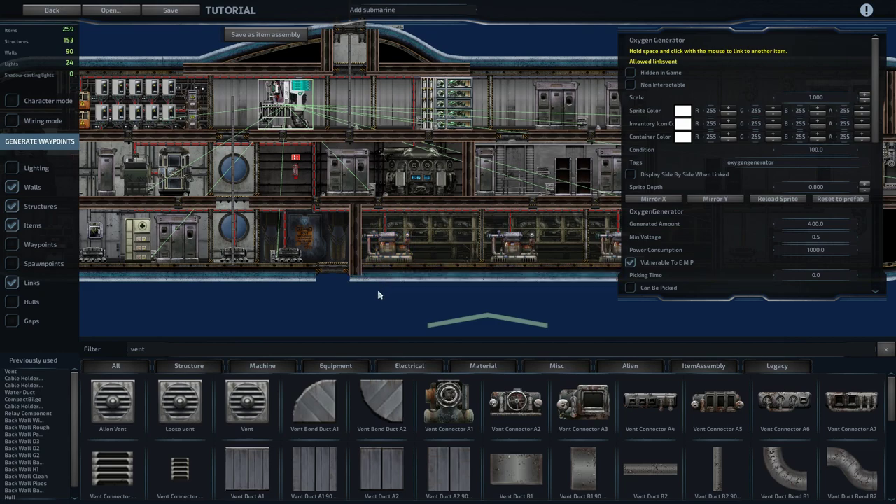
left_click(379, 295)
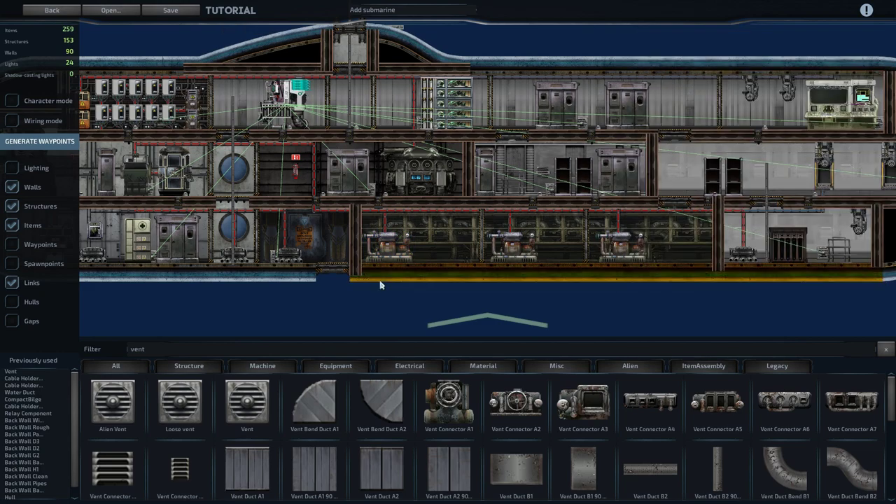
type("a")
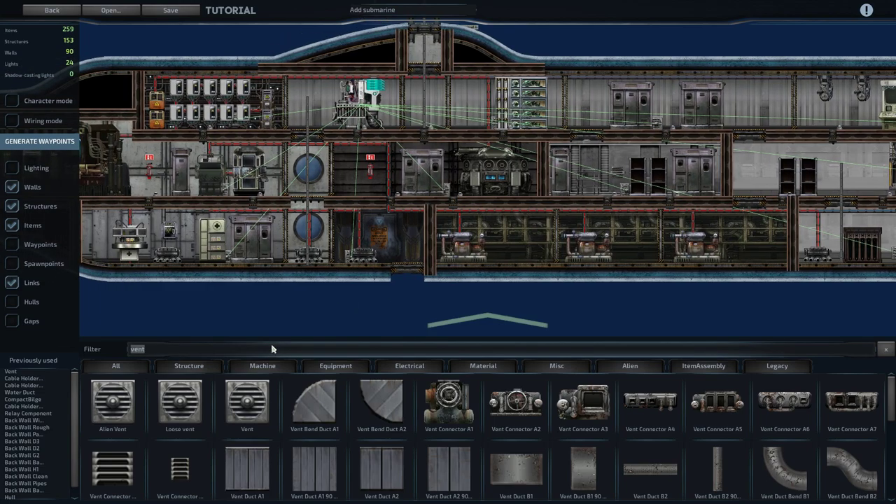
Place two coilguns on top of the hull, one above the navigation terminal and one above the aft electrical room.
type("coil")
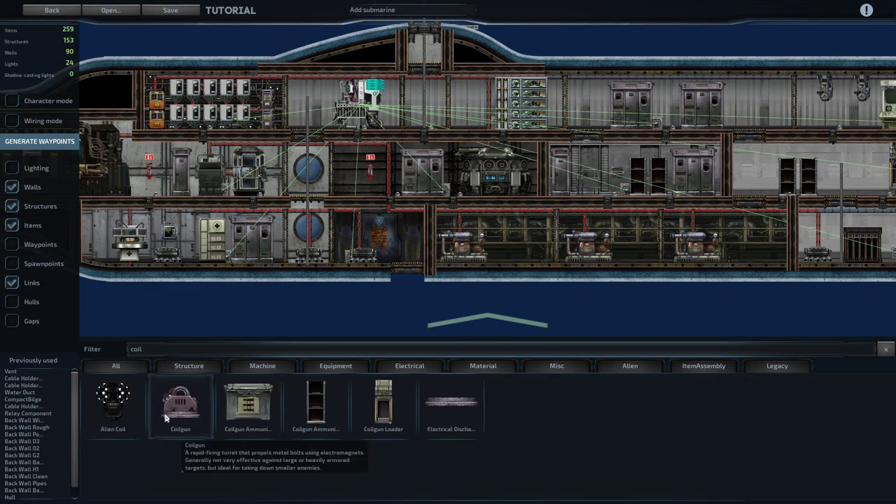
left_click(170, 414)
key("d")
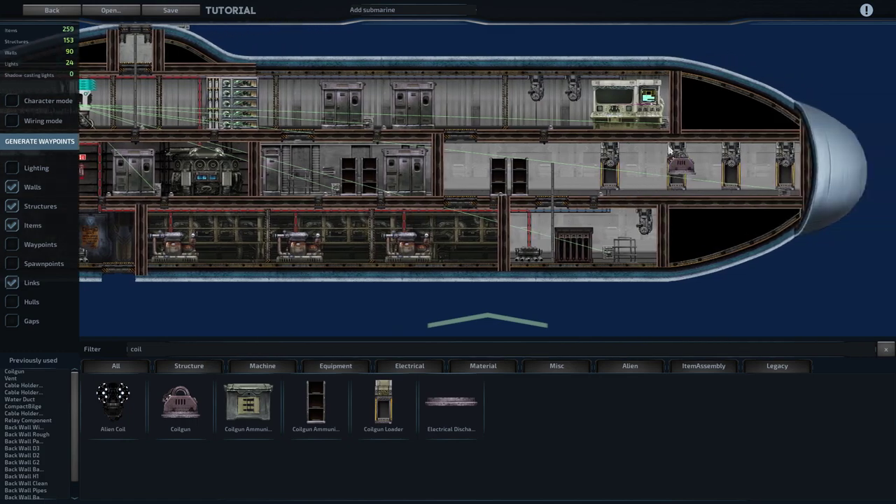
key("w")
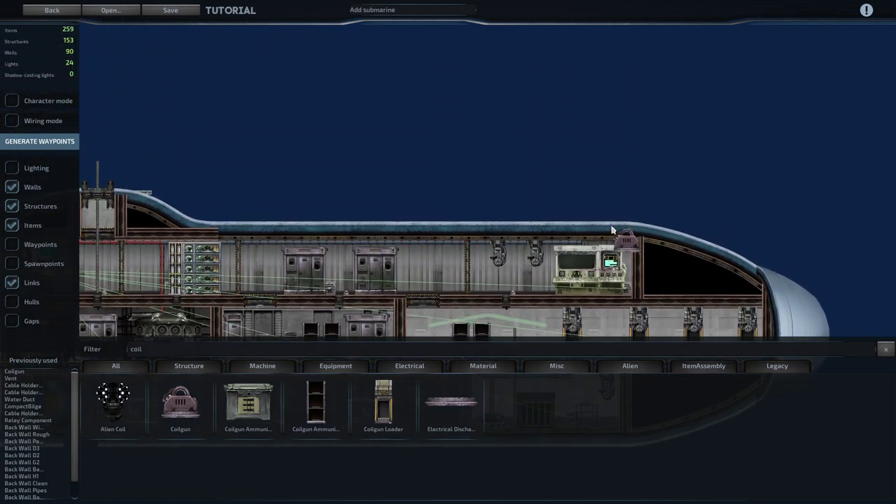
left_click(591, 205)
key("a")
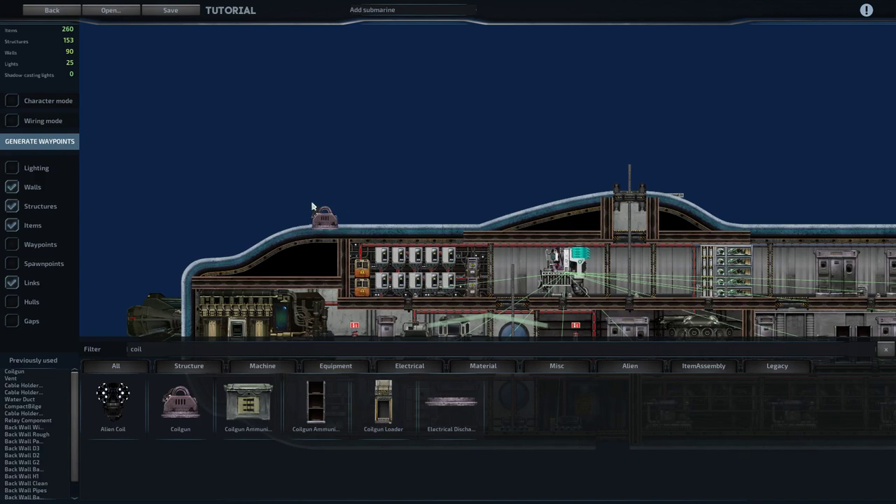
Place two more coilguns beneath the hull, one below the medical room and one below the lower bow room.
key("s")
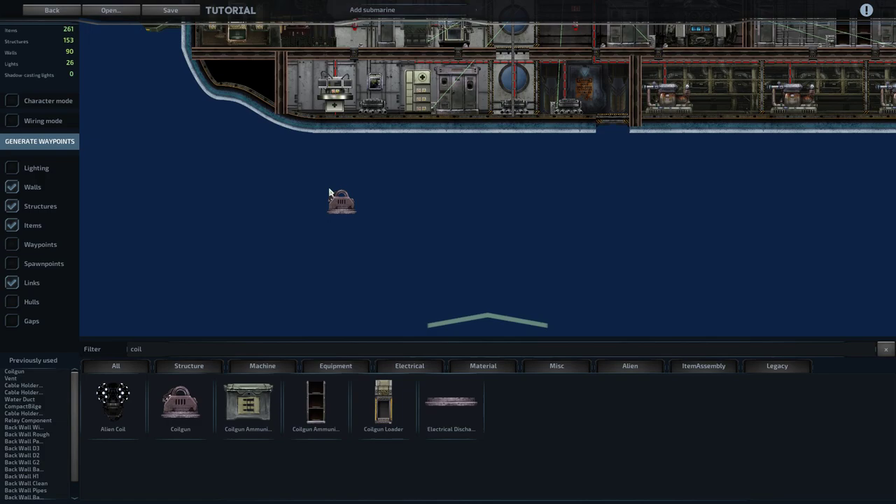
left_click(314, 144)
key("d")
left_click(630, 147)
right_click(524, 162)
Flip the lower aft coilgun vertically and move it up against the underside of the hull.
key("a")
scroll(337, 177, "up", 3)
left_click(332, 161)
key("ctrl+m")
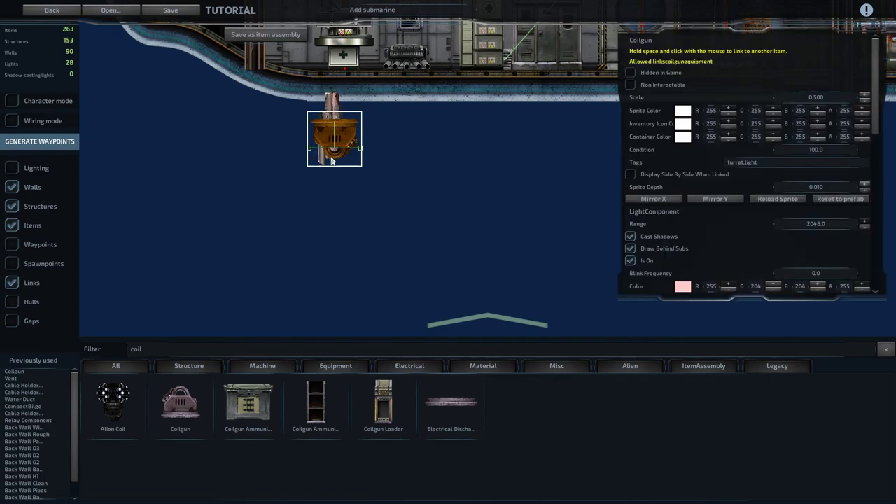
left_click_drag(333, 148, 331, 122)
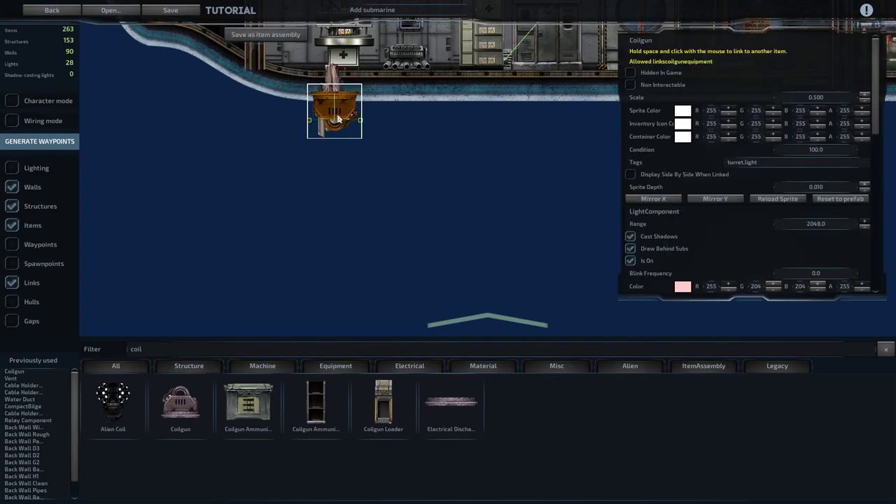
Try to adjust the lower aft coilgun's firing arc with its rotation limit handles.
scroll(380, 132, "up", 2)
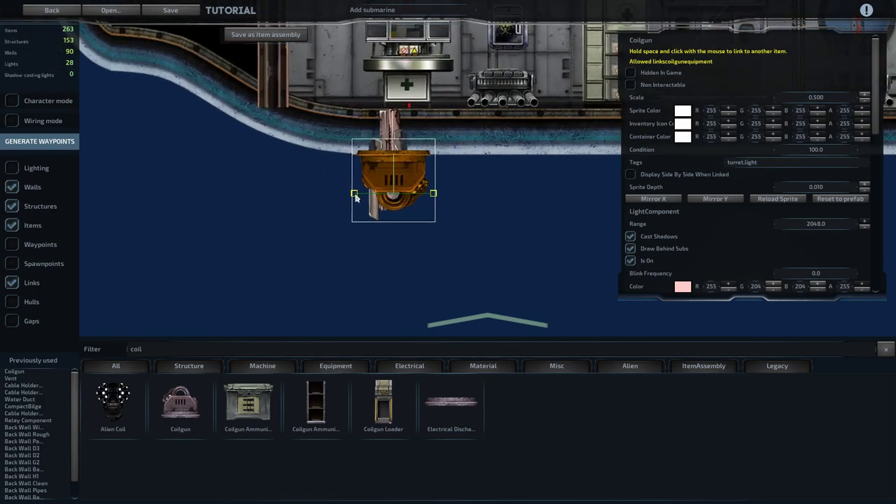
left_click_drag(355, 198, 358, 221)
left_click_drag(434, 194, 444, 212)
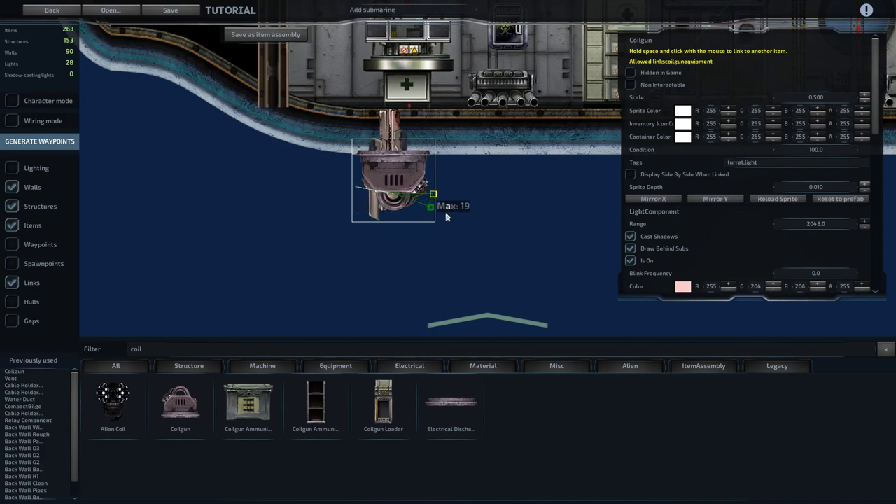
left_click_drag(446, 218, 352, 196)
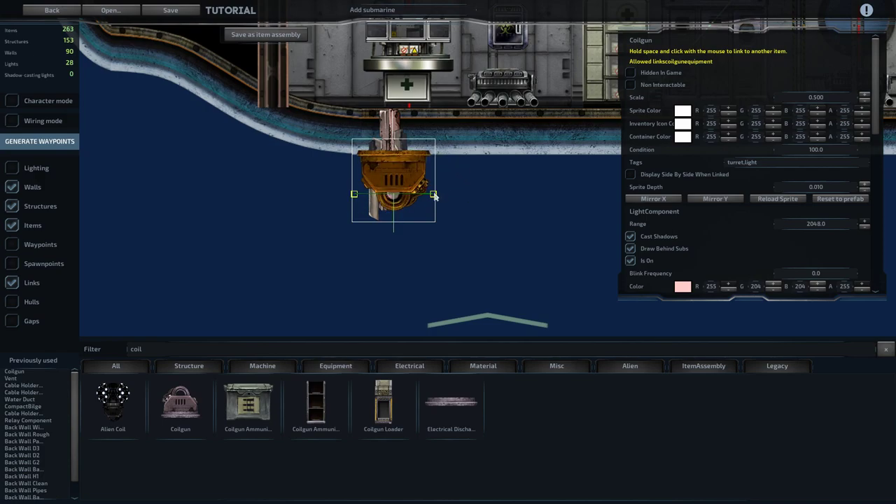
left_click_drag(434, 196, 434, 195)
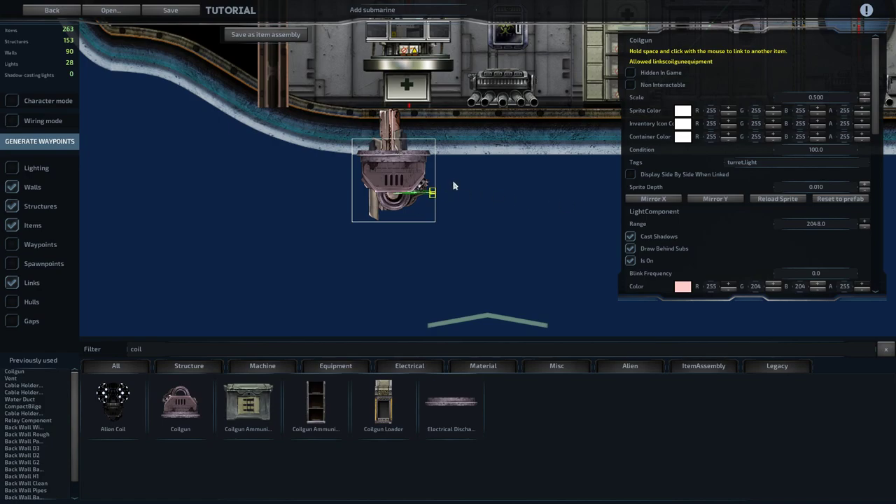
left_click(516, 200)
left_click(404, 188)
left_click_drag(433, 195, 383, 173)
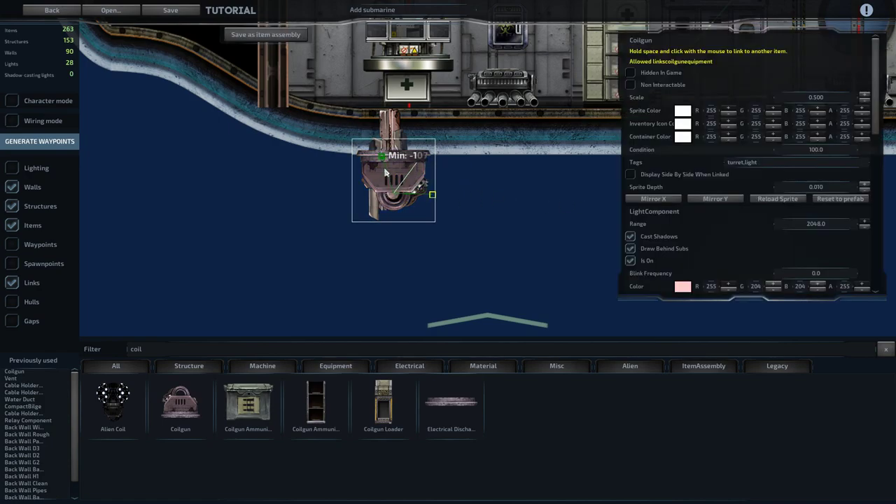
left_click_drag(382, 234, 356, 192)
Set the lower aft coilgun's rotation limits to X 0 and Y 180, and deselect it.
scroll(736, 182, "down", 3)
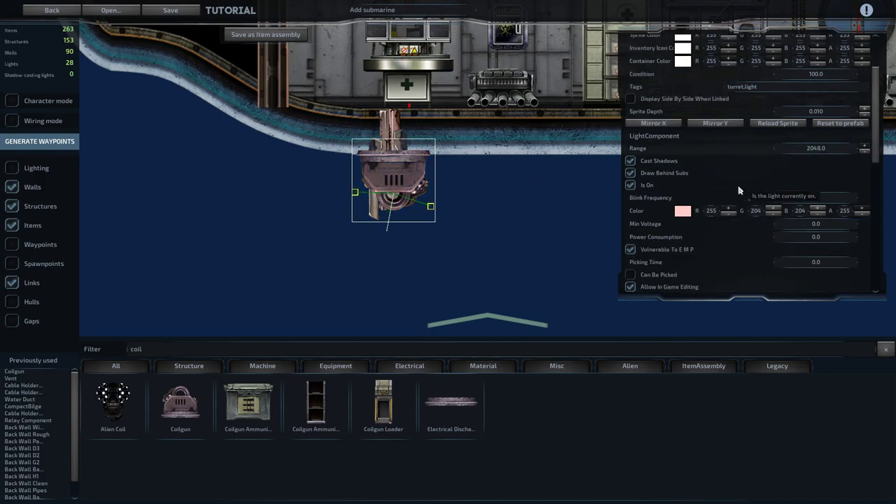
scroll(744, 196, "down", 1)
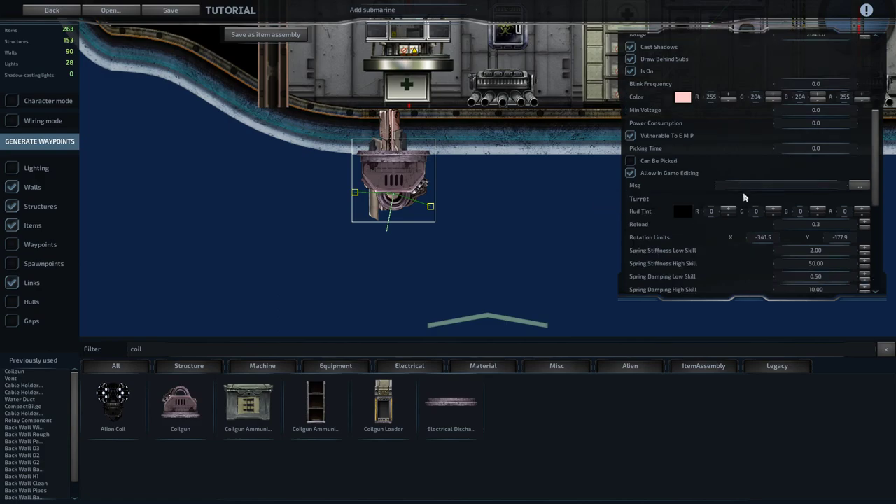
double_click(769, 239)
type("0")
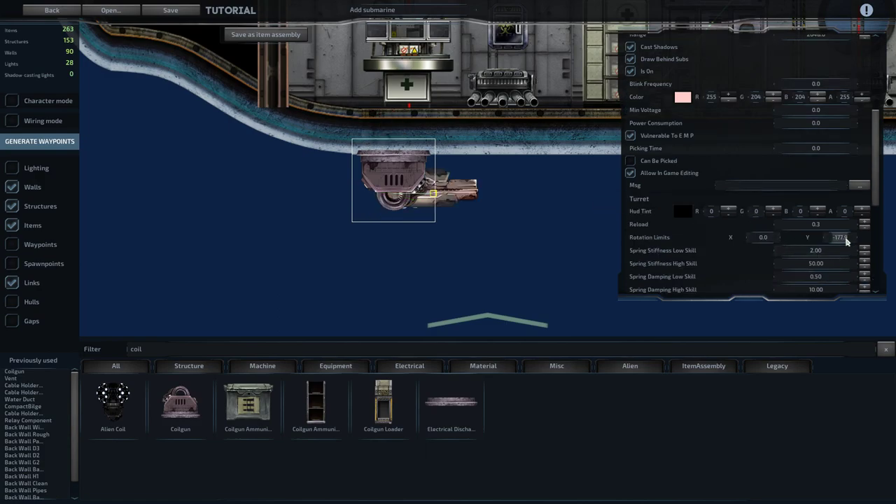
double_click(768, 241)
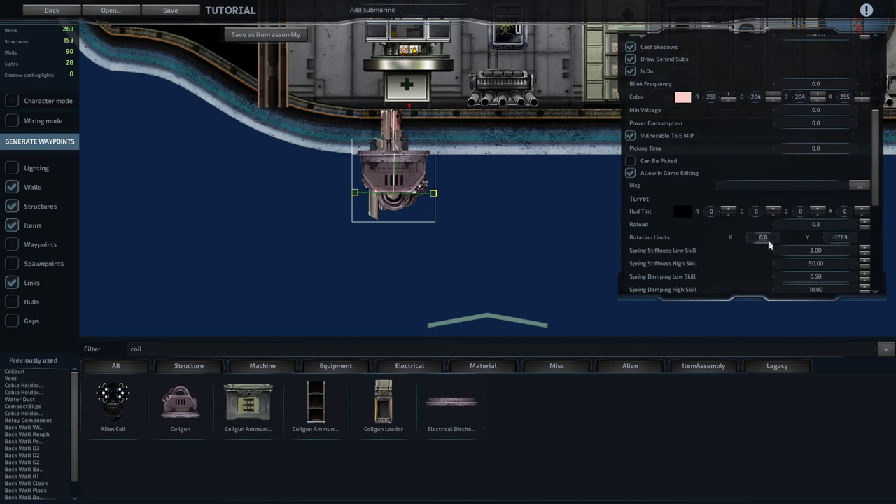
type("-180")
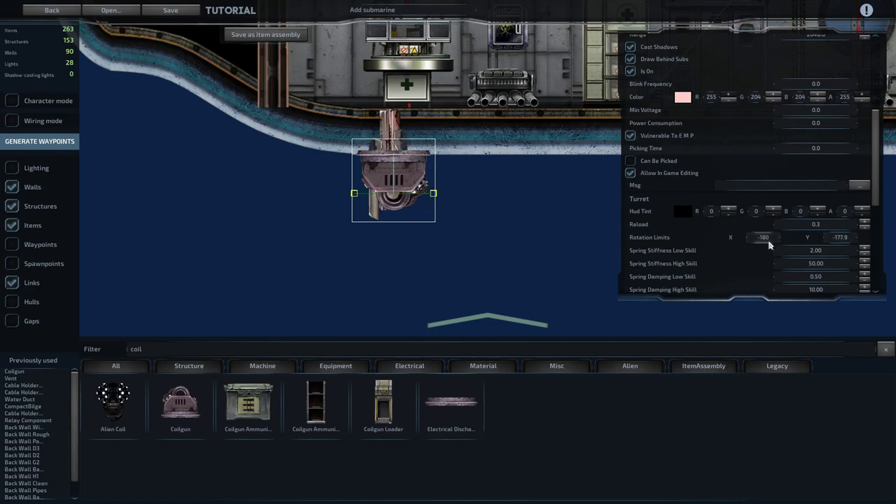
key("Return")
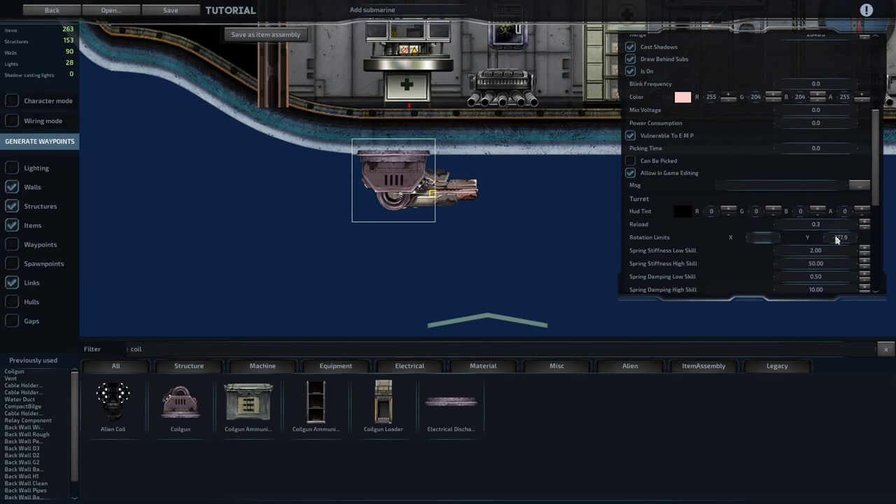
left_click(839, 242)
type("180")
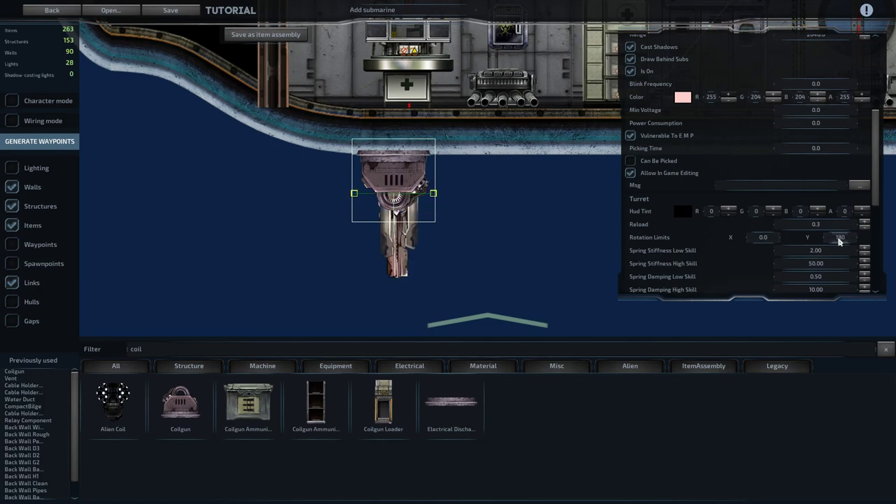
key("Return")
left_click(503, 228)
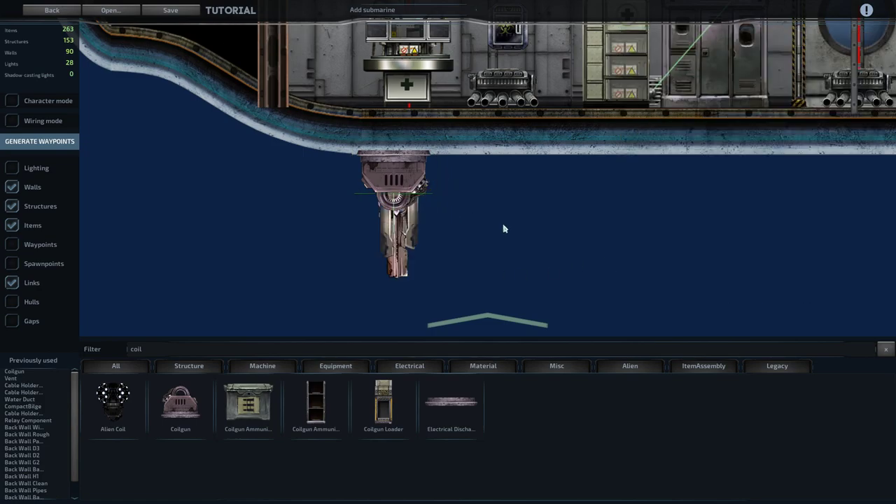
Flip the lower forward coilgun vertically and attach it to the hull's underside below the bow room.
key("d")
key("d")
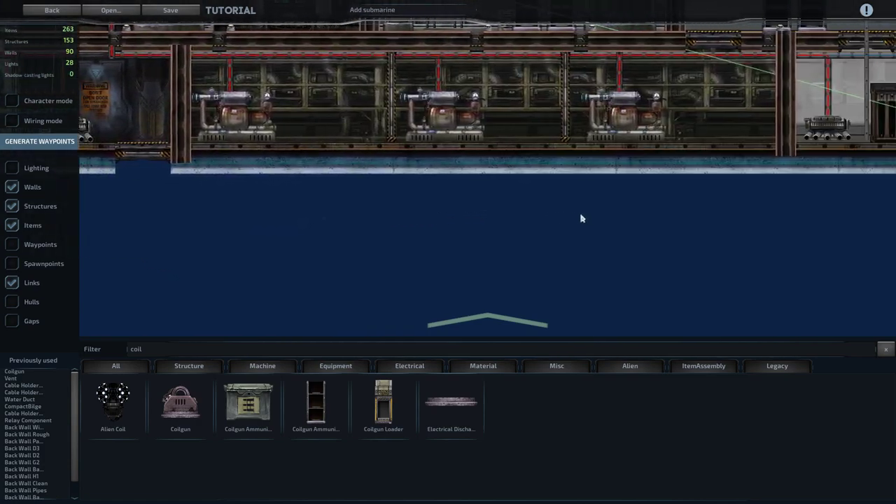
key("d")
left_click(505, 233)
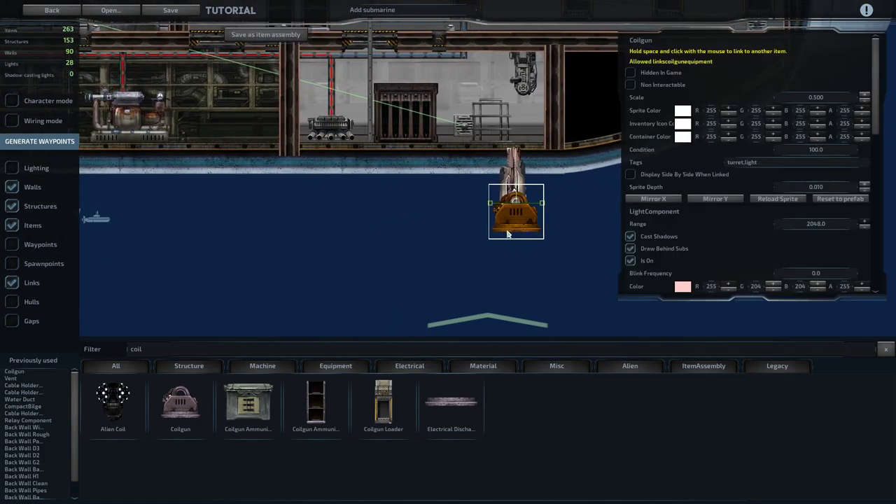
key("ctrl+m")
left_click_drag(520, 212, 521, 188)
scroll(586, 224, "up", 3)
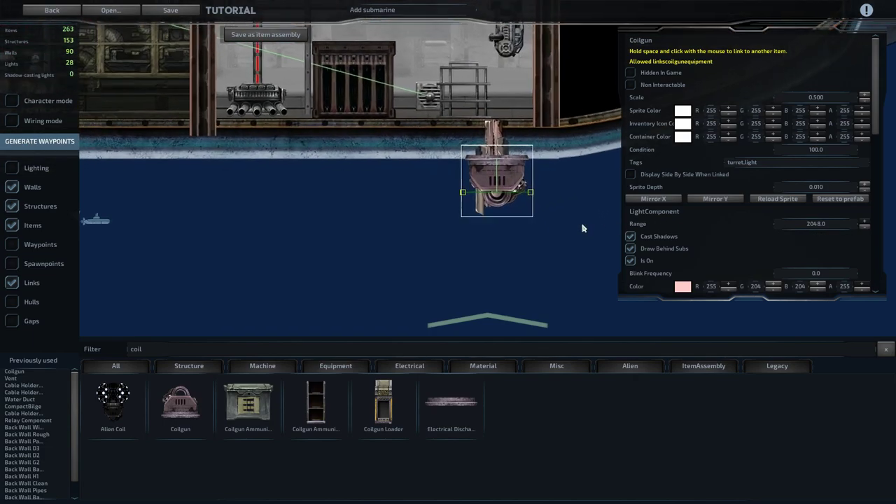
Set the lower forward coilgun's rotation limits to X 0 and Y 180, and deselect it.
scroll(805, 233, "down", 5)
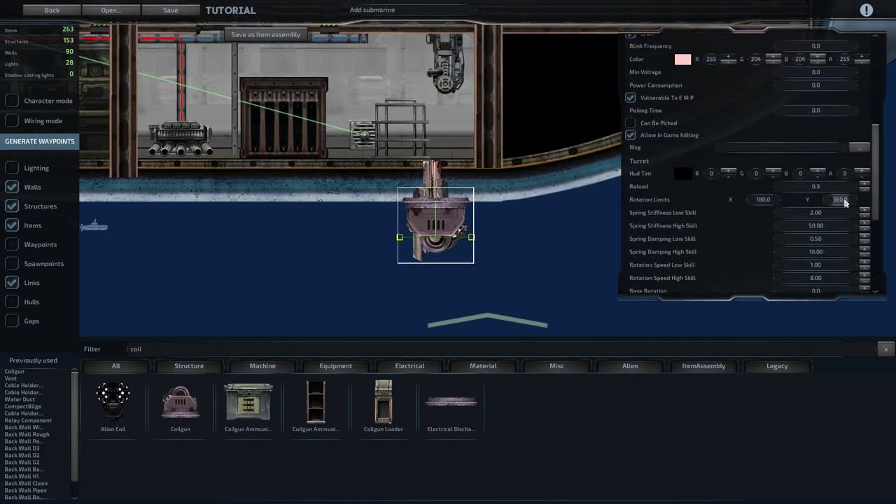
type("180")
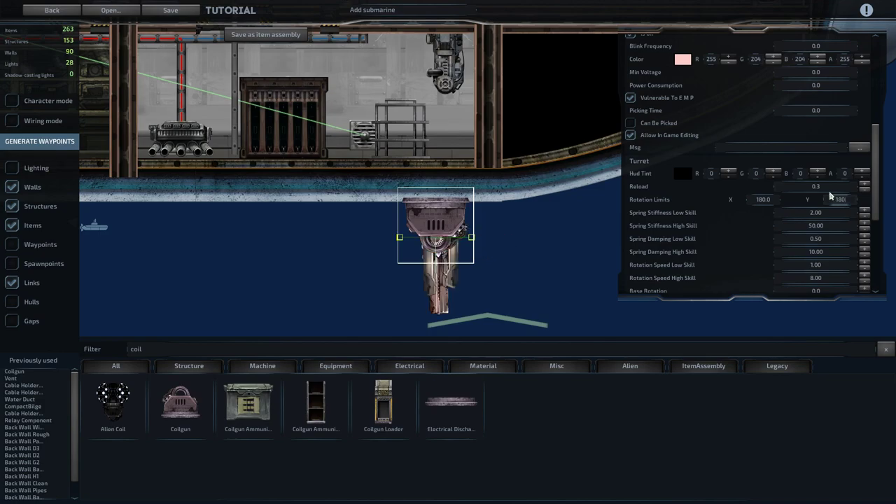
double_click(758, 203)
type("0")
key("Return")
left_click(516, 279)
Place a railgun beneath the hull, just forward of the airlock opening and below the aftmost ballast pump.
key("w")
scroll(529, 139, "down", 3)
left_click(458, 206)
left_click(411, 177)
key("a")
key("s")
scroll(399, 224, "down", 2)
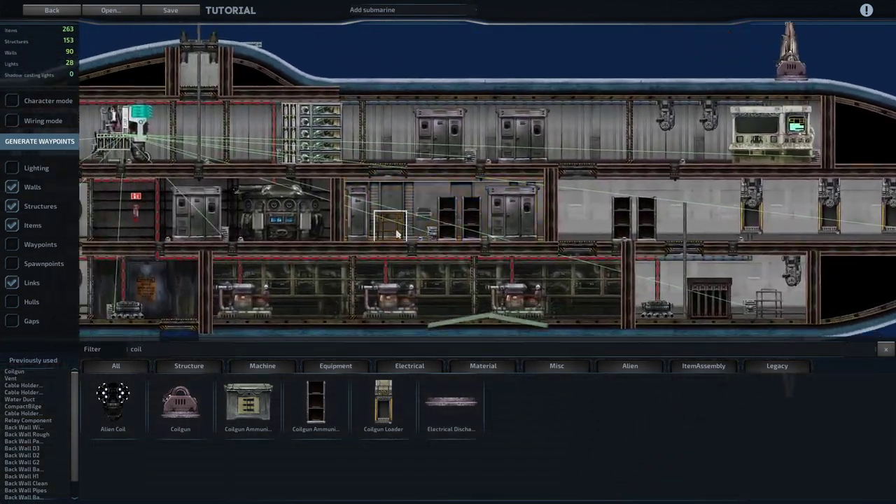
key("d")
left_click(308, 350)
type("railg")
left_click(180, 405)
left_click(344, 204)
Flip the railgun vertically, move it up to the hull and nudge it flush with the underside.
left_click(397, 249)
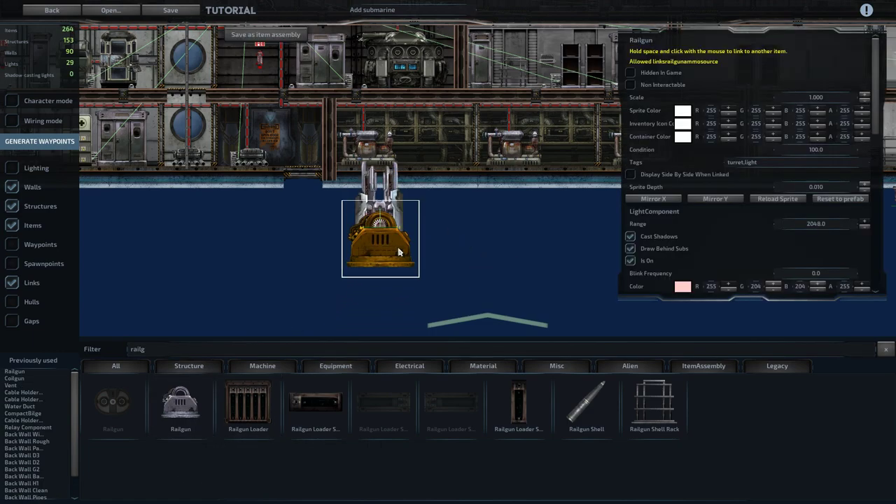
key("ctrl+m")
left_click_drag(385, 242, 383, 209)
key("Down")
key("Down")
key("Down")
key("Down")
key("Down")
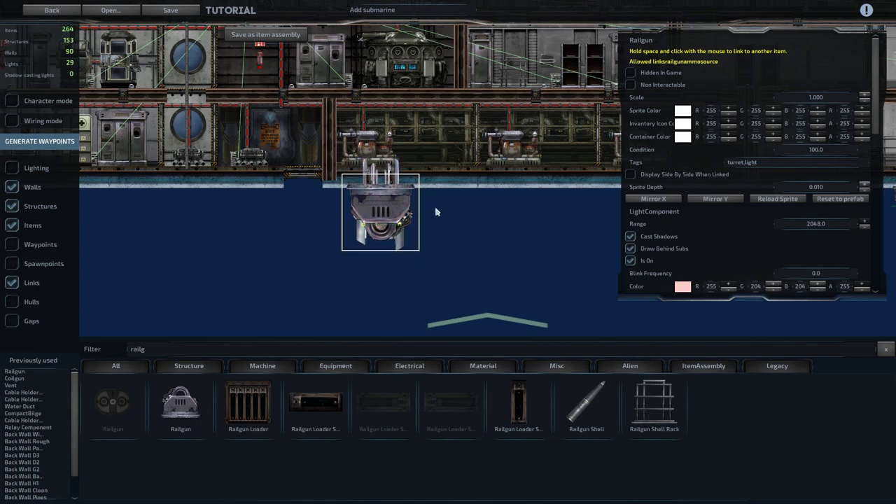
Set the railgun's rotation limits to X 0 and Y 180, and deselect it.
scroll(458, 226, "up", 1)
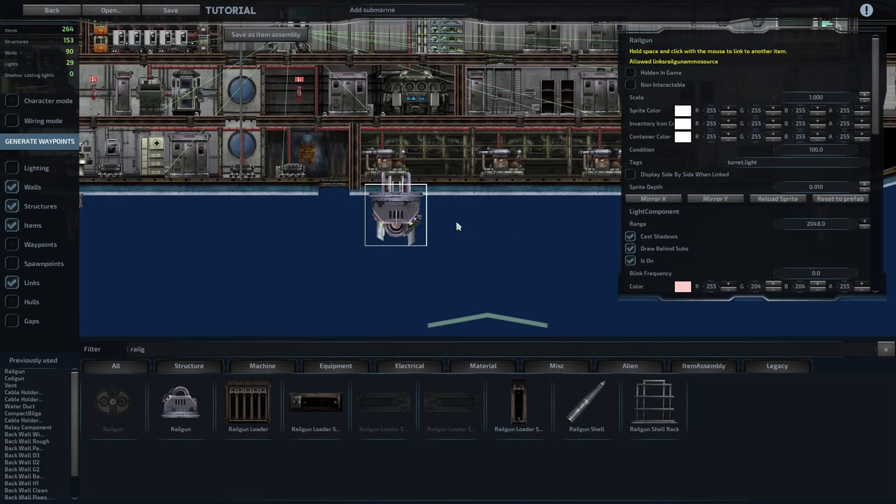
scroll(830, 238, "down", 5)
left_click(762, 239)
type("0")
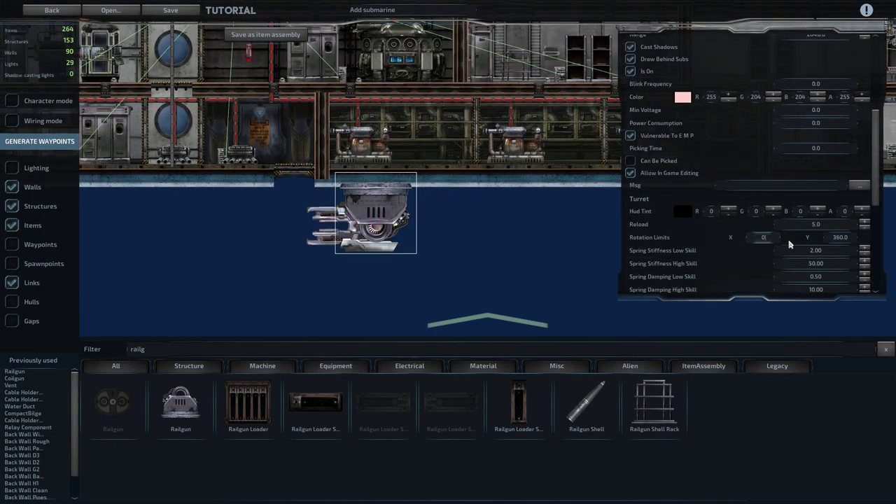
left_click(844, 237)
type("180")
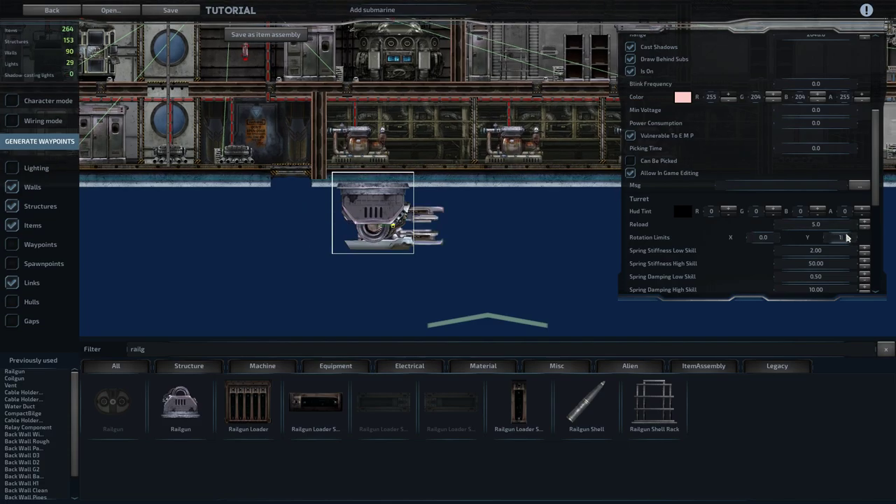
key("Return")
left_click(473, 246)
Link the railgun to the Railgun Loader in the lower bow room.
scroll(492, 242, "down", 3)
scroll(274, 264, "up", 3)
scroll(274, 262, "up", 2)
key("a")
key("d")
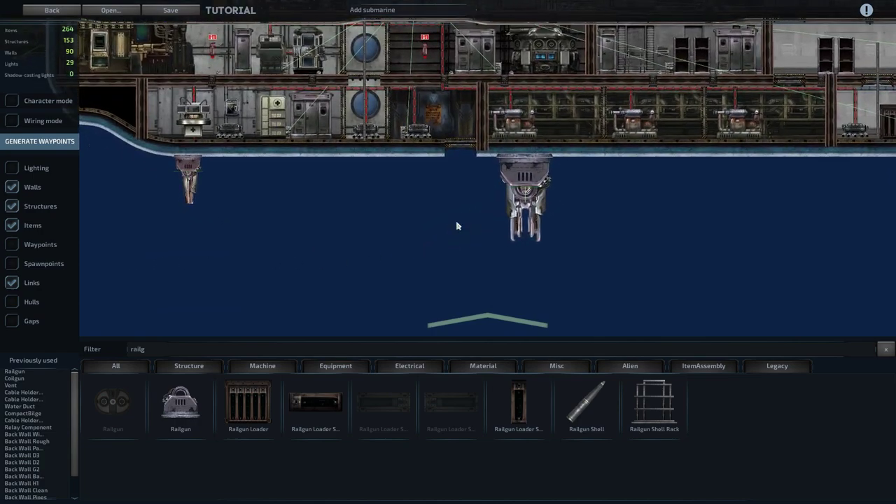
left_click(354, 179)
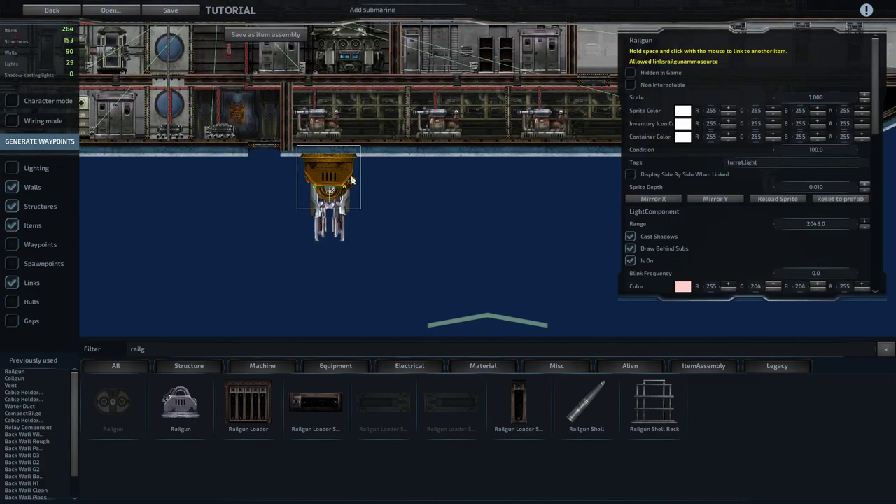
key("d")
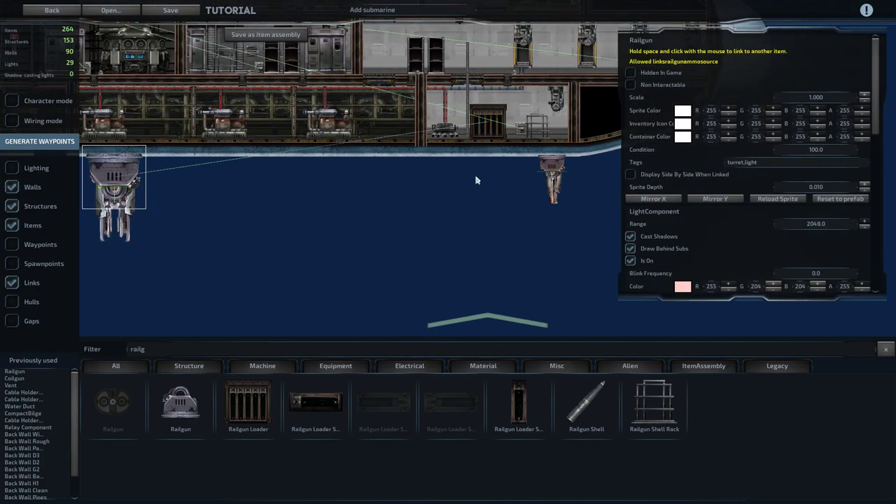
Link the coilgun beneath the bow to the third coilgun loader from the aft end of the middle bow room.
key("d")
key("w")
left_click(397, 251)
left_click(449, 222)
key("w")
key("d")
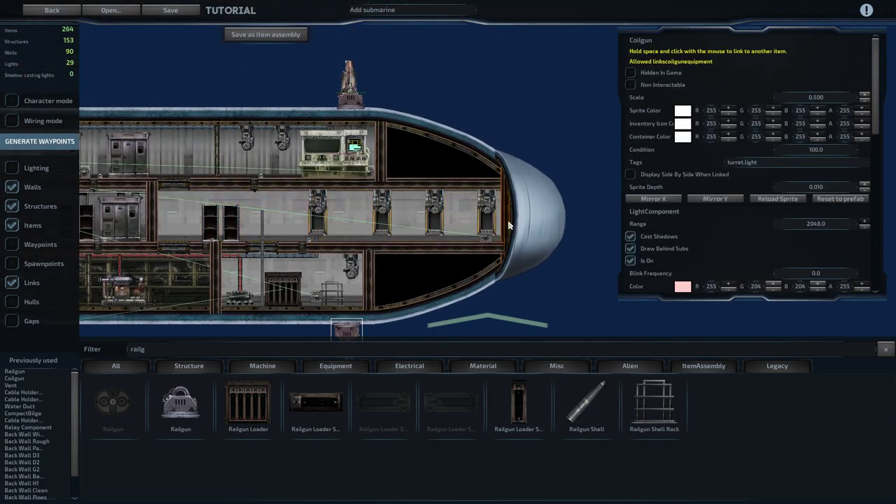
left_click(435, 221)
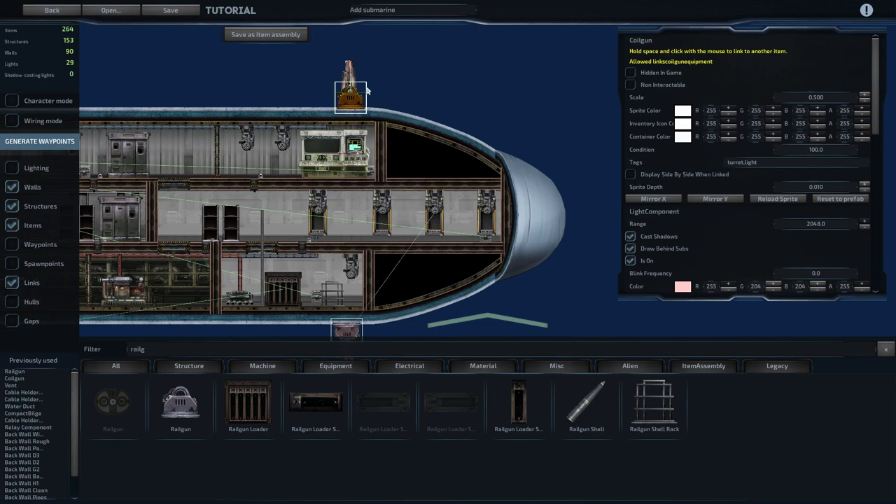
Link the upper bow coilgun to the forwardmost loader and the upper aft coilgun to the second loader from aft.
key("a")
scroll(339, 196, "down", 3)
left_click(194, 128)
key("d")
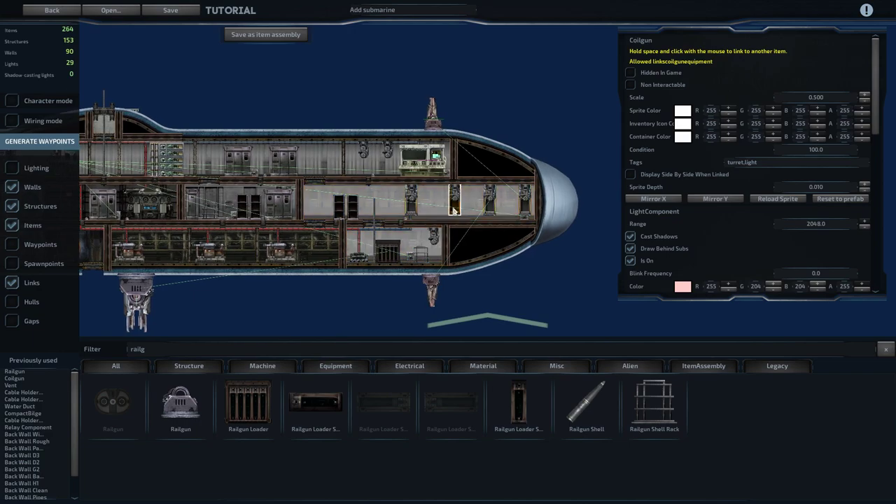
Link the lower aft coilgun to the aftmost loader in the middle bow room and deselect it.
key("s")
key("a")
key("w")
key("d")
key("d")
left_click(416, 245)
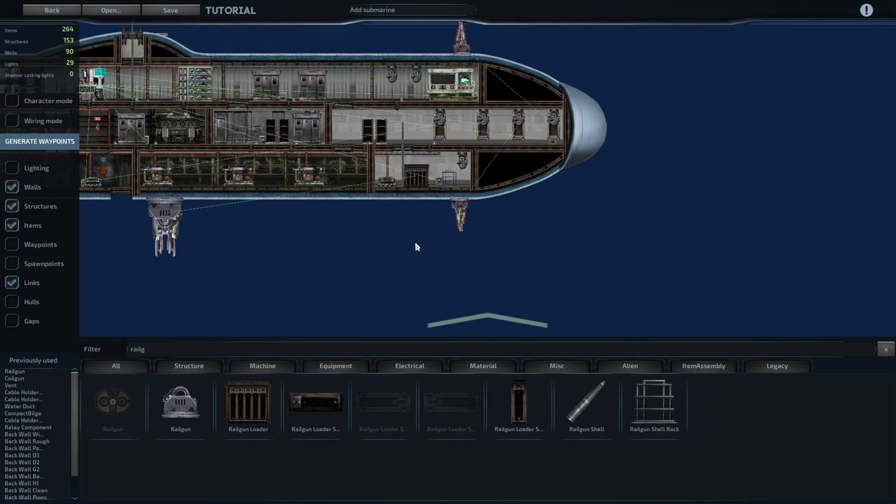
Hide the link lines across the whole submarine.
key("a")
key("w")
key("s")
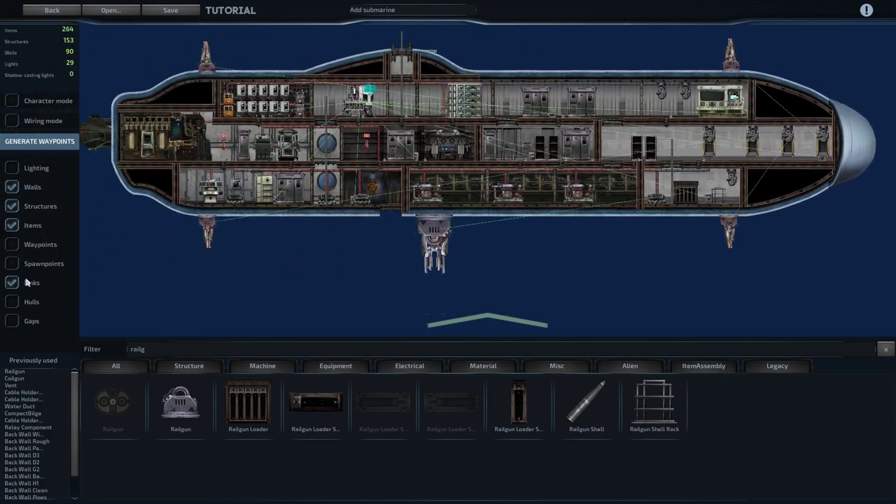
left_click(13, 283)
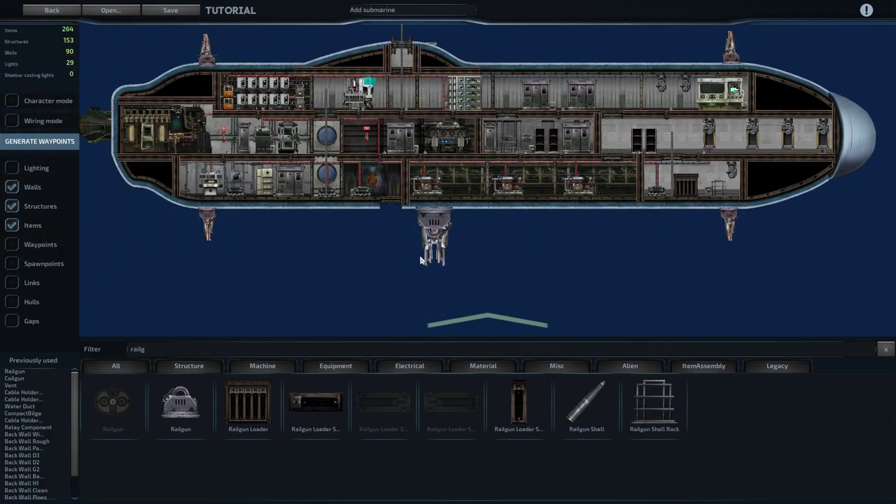
Turn on wiring mode and attach a red wire to the upper aft coilgun's power_in.
scroll(421, 260, "up", 4)
key("w")
key("a")
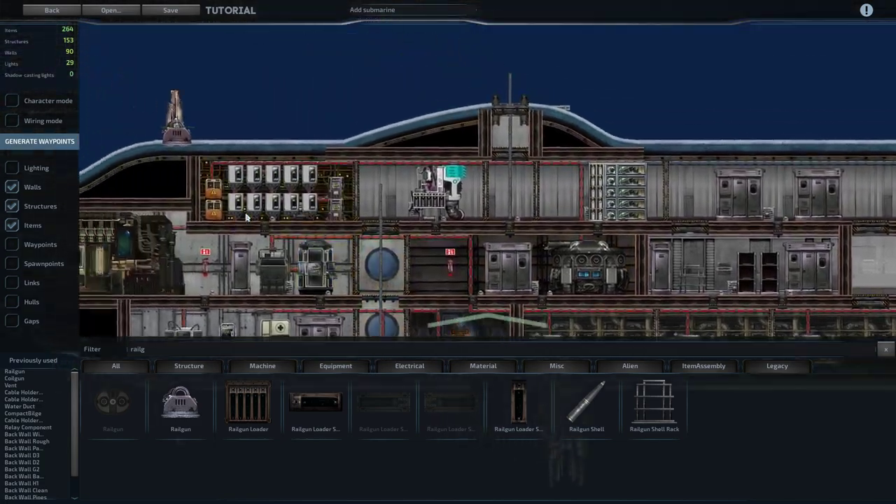
key("a")
key("w")
scroll(485, 180, "up", 2)
key("s")
key("w")
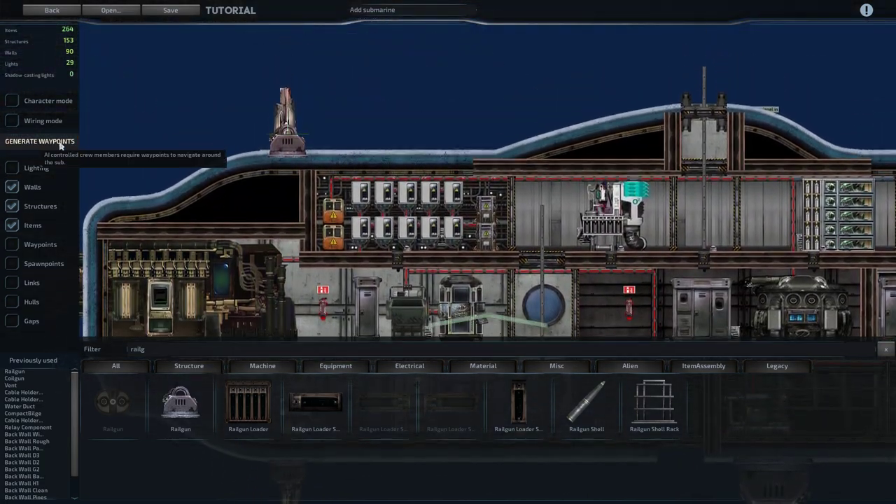
left_click(12, 121)
left_click(286, 143)
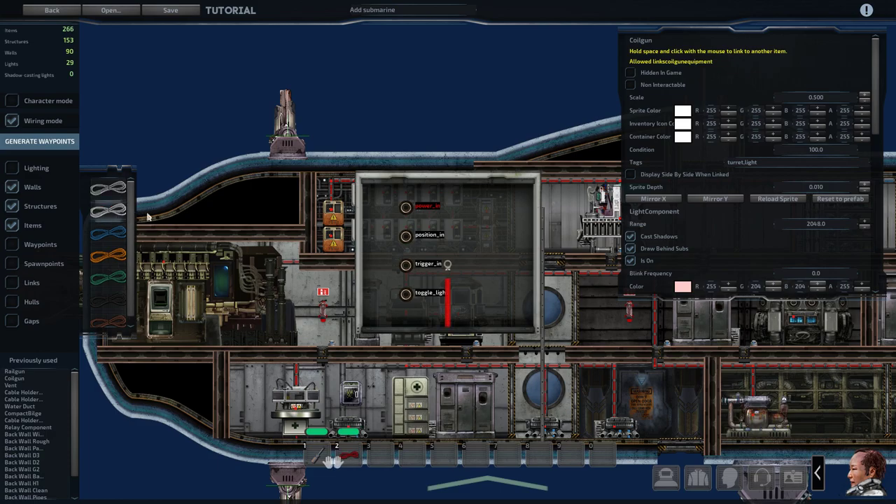
key("Escape")
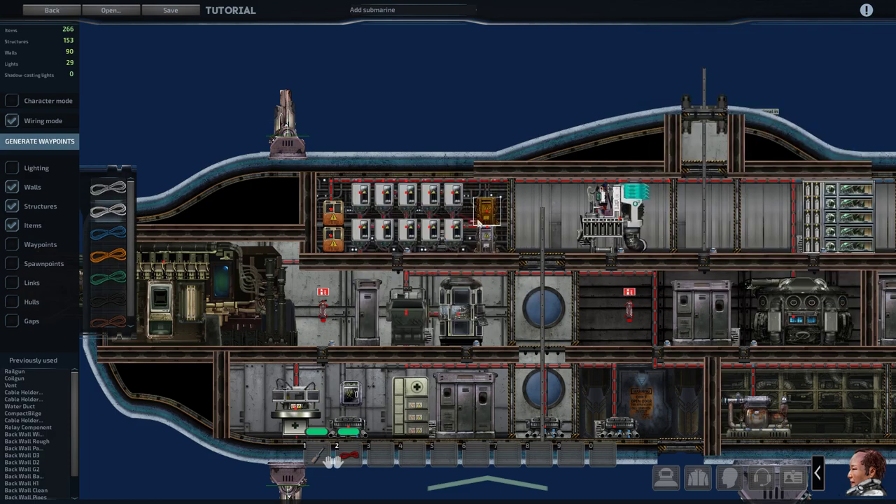
Connect the red wire's free end to power_out on the upper supercapacitor beside the junction boxes.
key("d")
left_click(448, 213)
left_click_drag(446, 263, 490, 210)
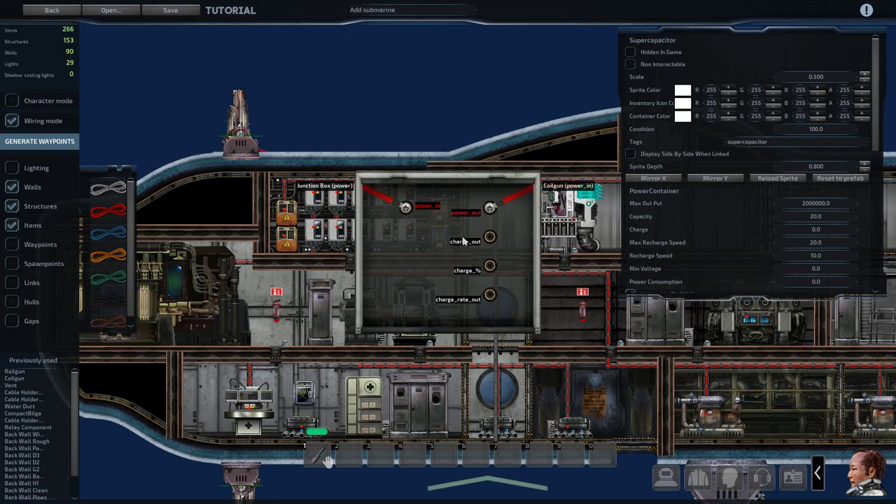
key("Escape")
Attach a blue wire to position_in on the upper aft coilgun.
key("s")
key("d")
scroll(562, 300, "down", 2)
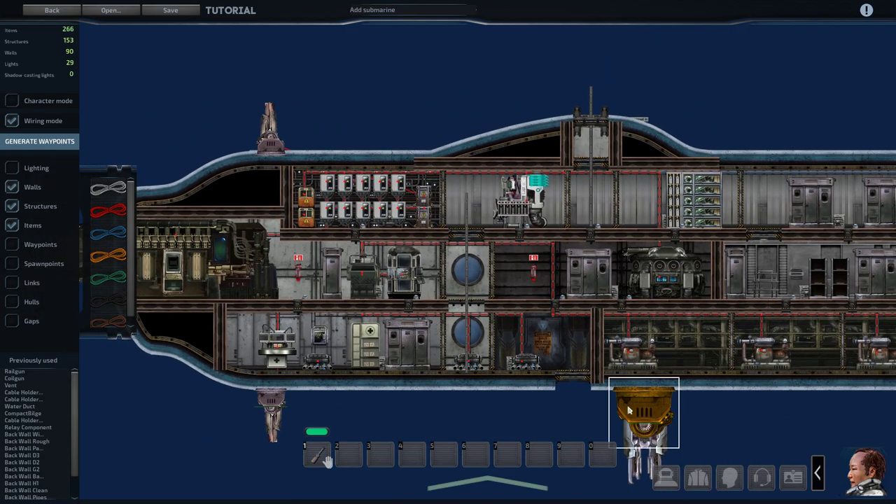
key("s")
key("d")
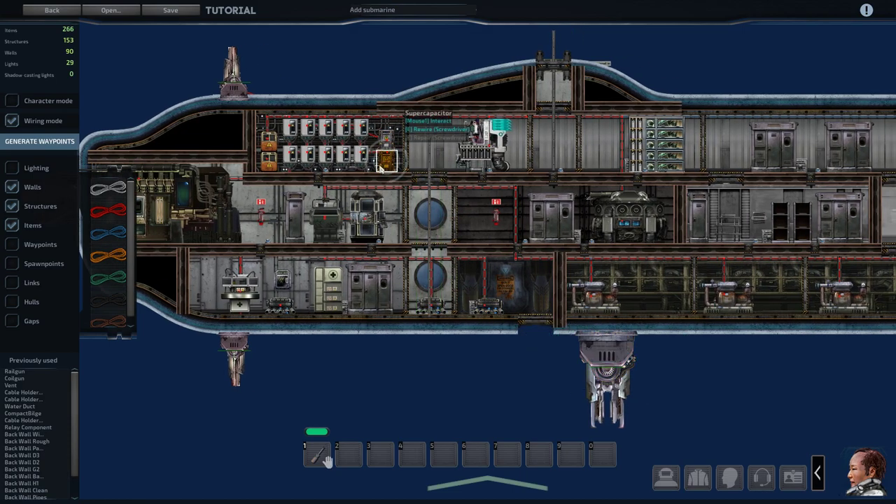
scroll(384, 169, "up", 2)
key("w")
key("a")
left_click(275, 226)
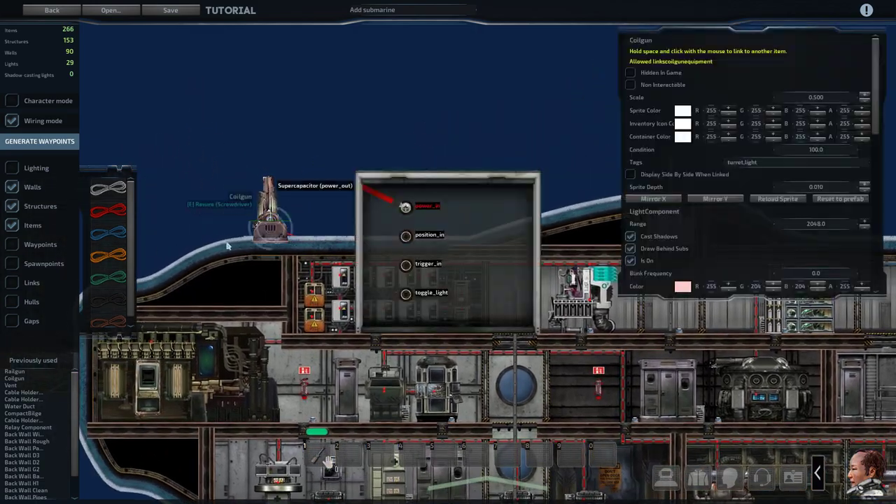
left_click(108, 232)
left_click_drag(432, 254, 406, 237)
key("Escape")
Show the link lines again and connect the blue wire's free end to position_out on the second periscope in the middle bow room.
key("d")
key("s")
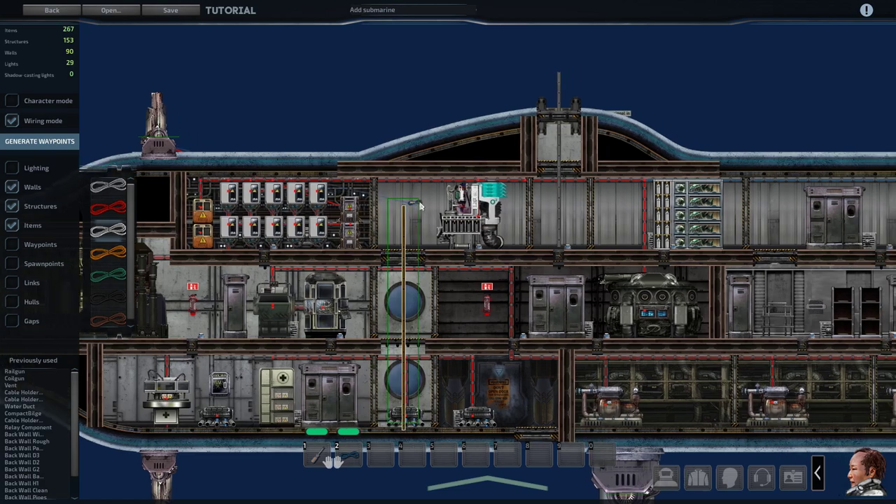
scroll(87, 266, "down", 3)
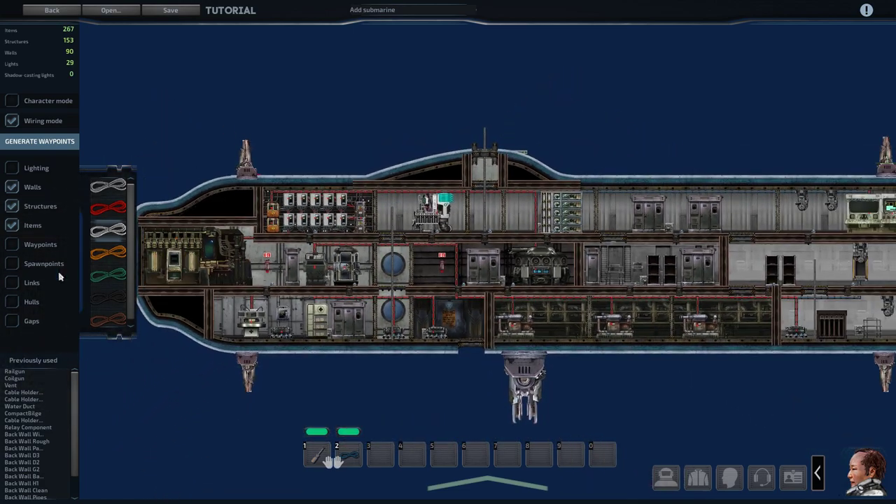
left_click(12, 282)
key("d")
key("a")
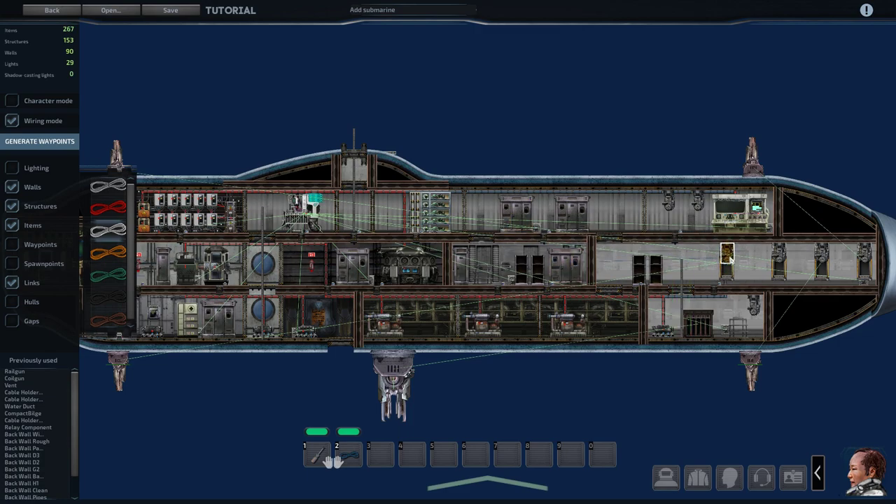
key("d")
scroll(456, 269, "up", 5)
left_click(501, 248)
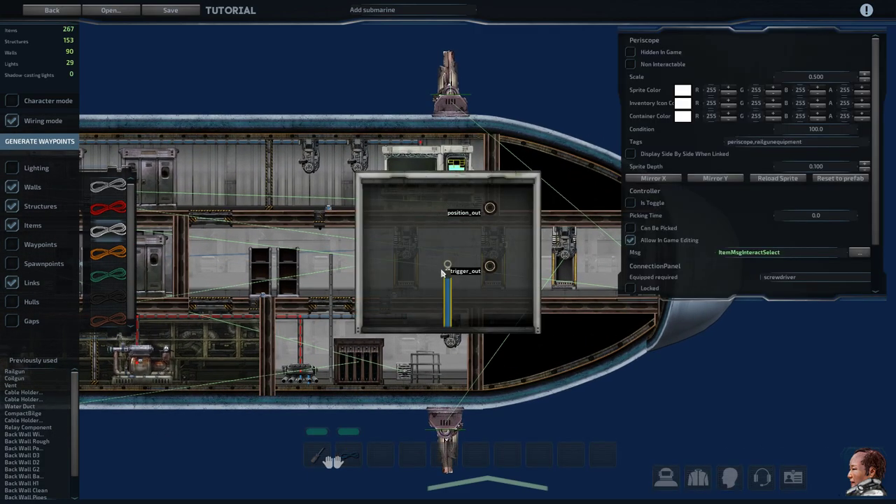
left_click_drag(492, 215, 491, 210)
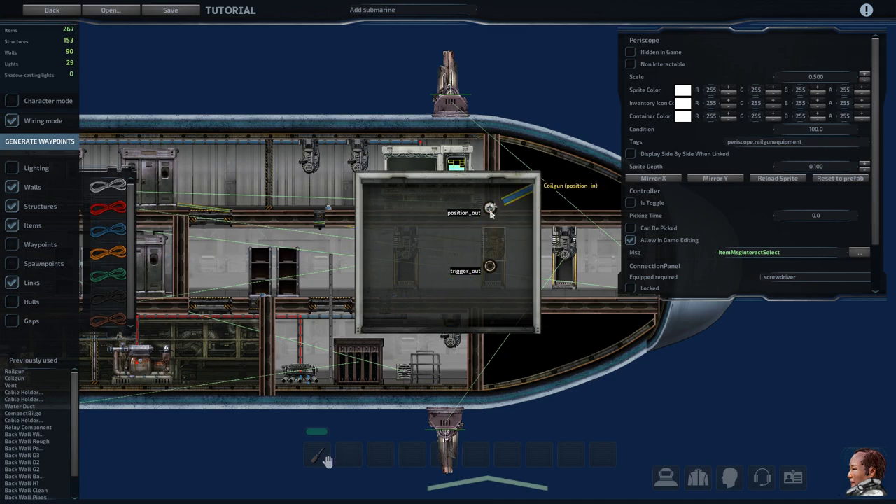
Run another blue wire from the same periscope's trigger_out to the upper aft coilgun's trigger_in.
left_click(113, 231)
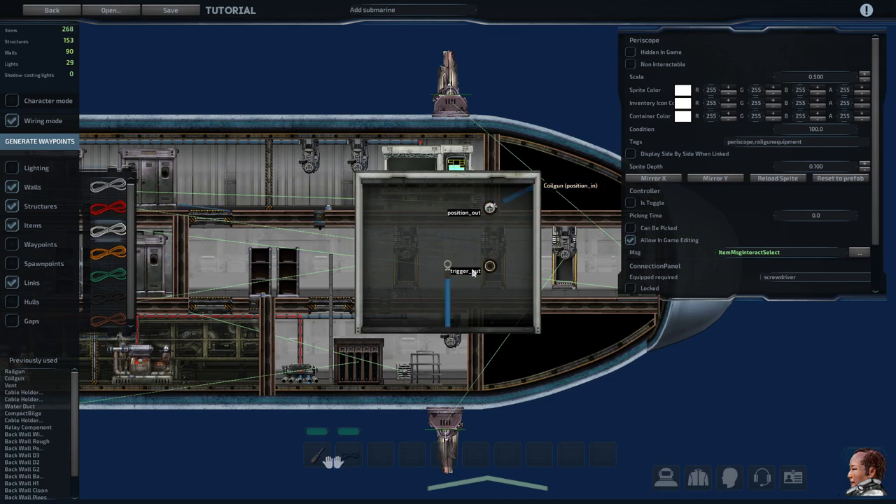
left_click_drag(491, 273, 489, 271)
key("Escape")
key("a")
key("w")
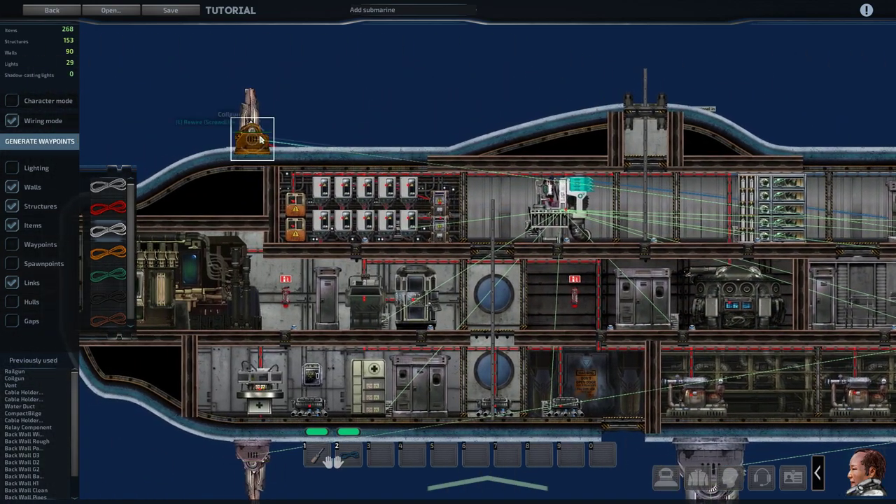
left_click(259, 140)
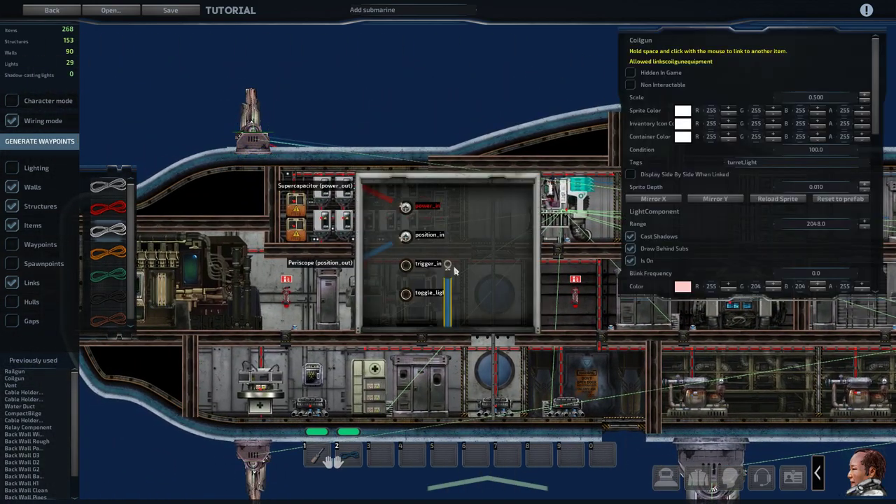
left_click_drag(452, 271, 410, 266)
key("Escape")
Examine the connection terminals of the railgun beneath the hull and close its panel.
scroll(441, 193, "down", 3)
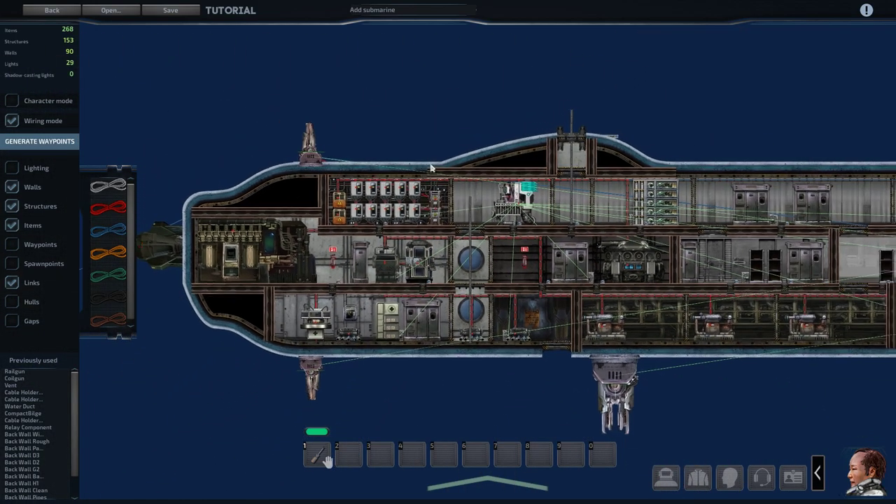
key("d")
key("s")
left_click(510, 358)
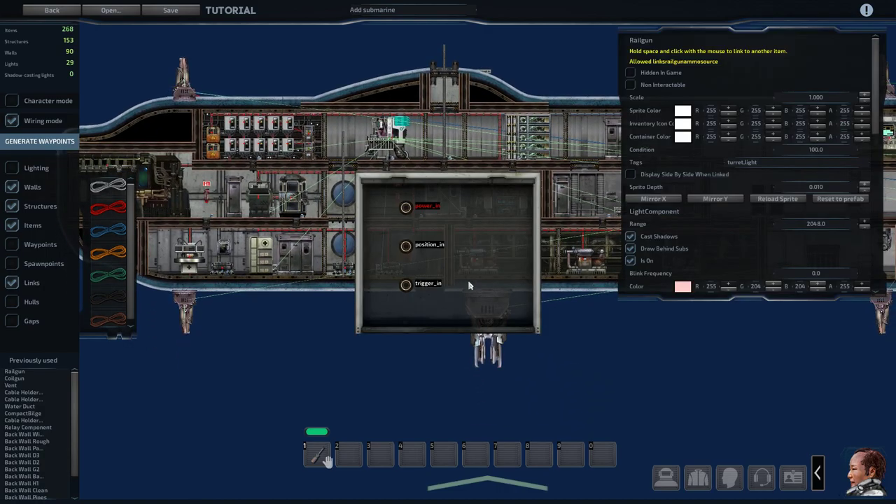
key("Escape")
key("d")
scroll(483, 188, "down", 2)
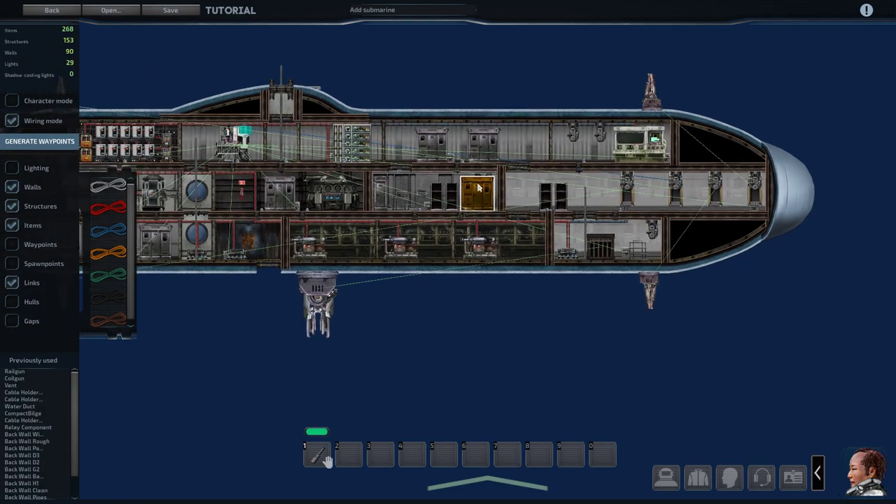
scroll(483, 189, "down", 2)
key("a")
key("d")
scroll(602, 240, "up", 3)
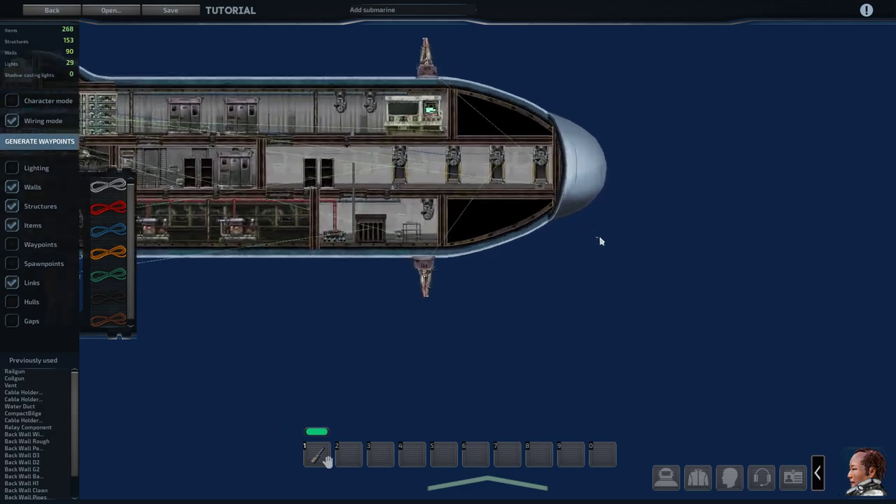
key("w")
key("a")
scroll(448, 258, "up", 3)
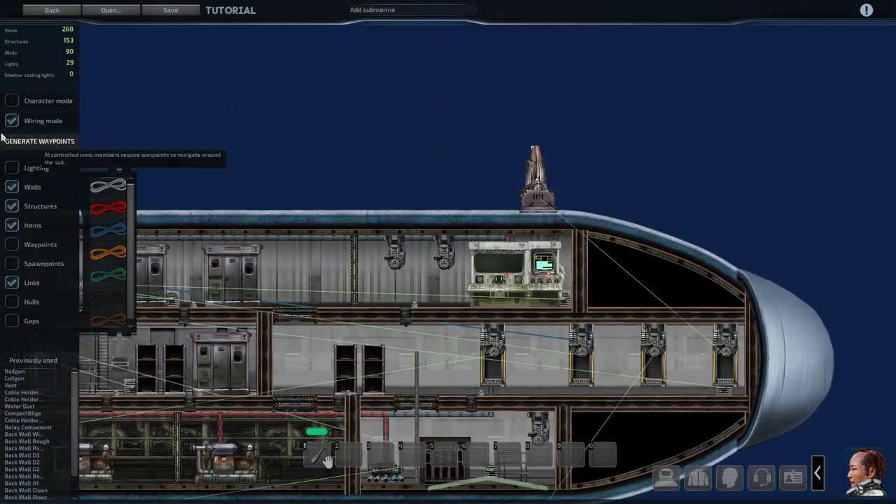
Turn off wiring mode and clear the item filter.
left_click(28, 121)
key("s")
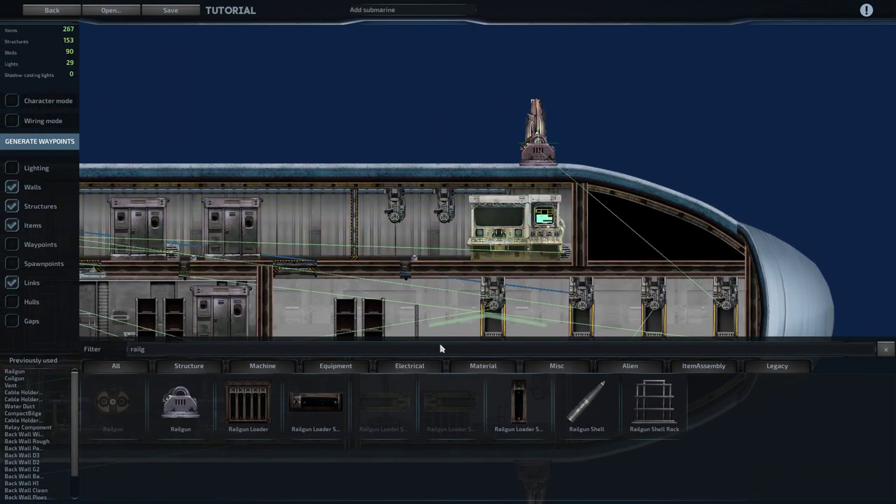
key("BackSpace")
key("BackSpace")
key("BackSpace")
key("BackSpace")
key("BackSpace")
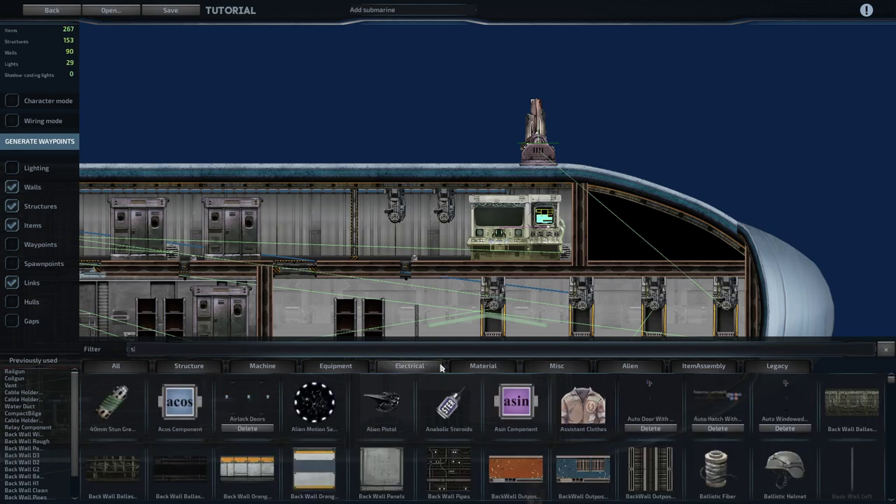
type("spot")
key("BackSpace")
key("BackSpace")
key("BackSpace")
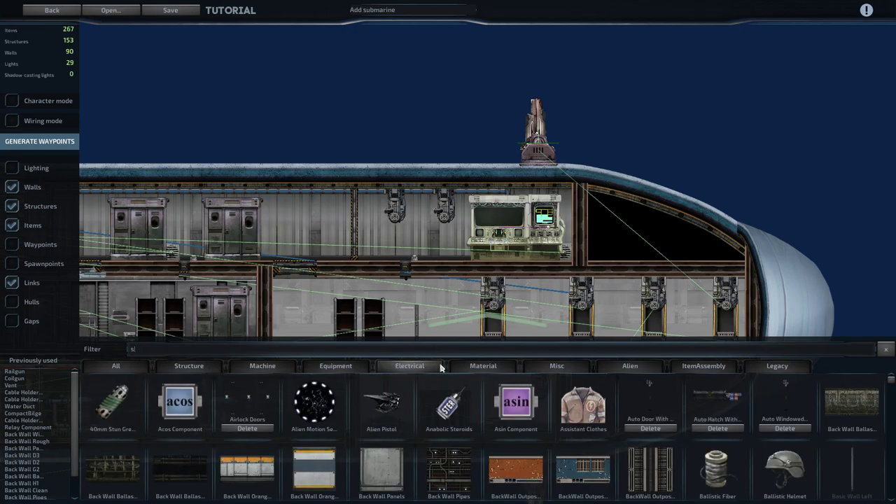
Filter the items for "light" and place a Searchlight on the upper bow hull, just forward of the coilgun.
type("light")
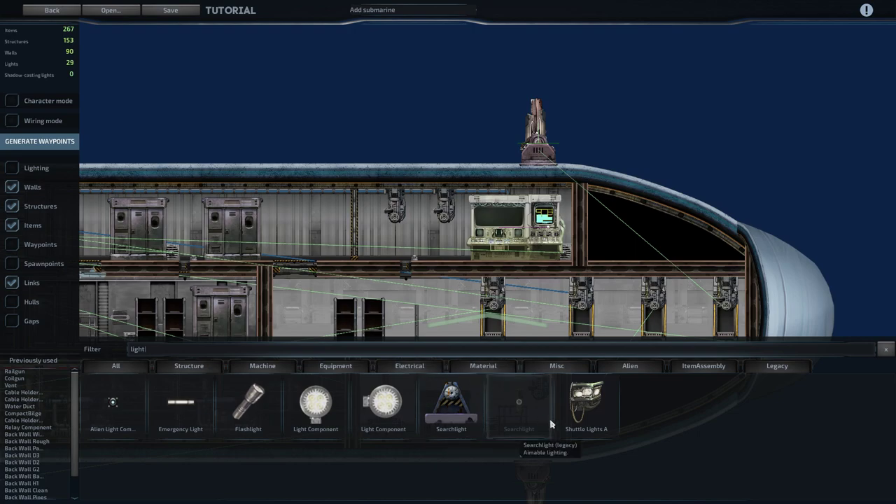
left_click(439, 421)
key("d")
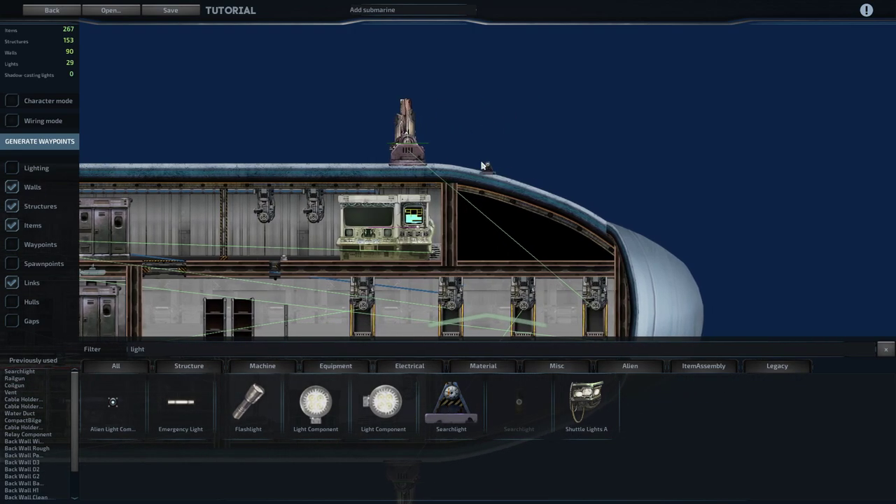
left_click(483, 166)
Place a second Searchlight under the lower bow hull, forward of the coilgun, and move it up against the hull.
key("s")
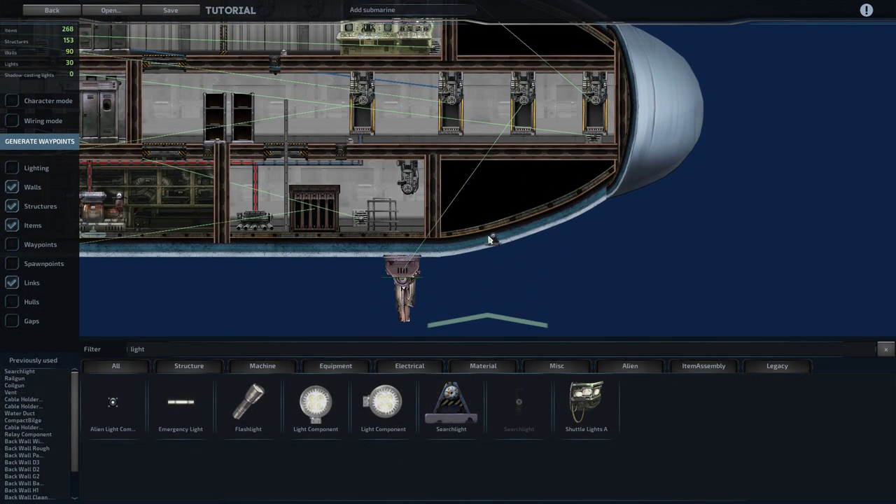
left_click(497, 257)
left_click(494, 257)
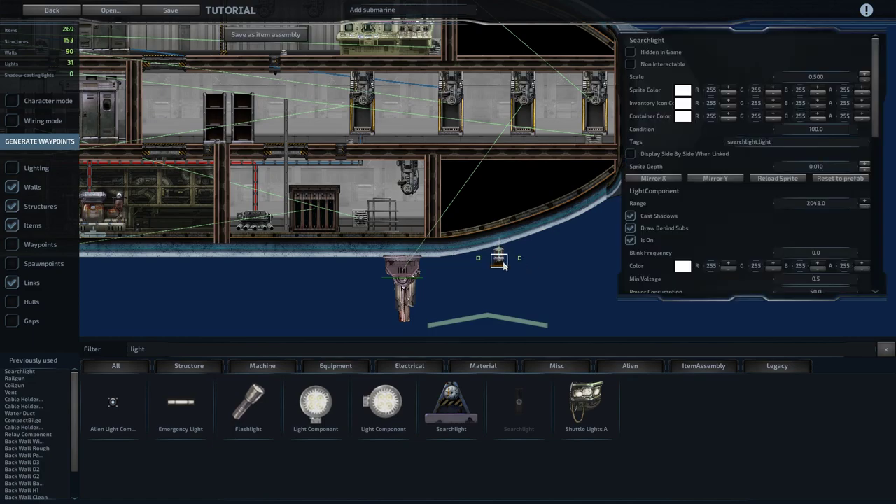
left_click_drag(496, 248, 490, 231)
Set the Rotation Limits of the lower bow Searchlight to X 0 and Y 180.
key("w")
key("s")
scroll(681, 251, "down", 6)
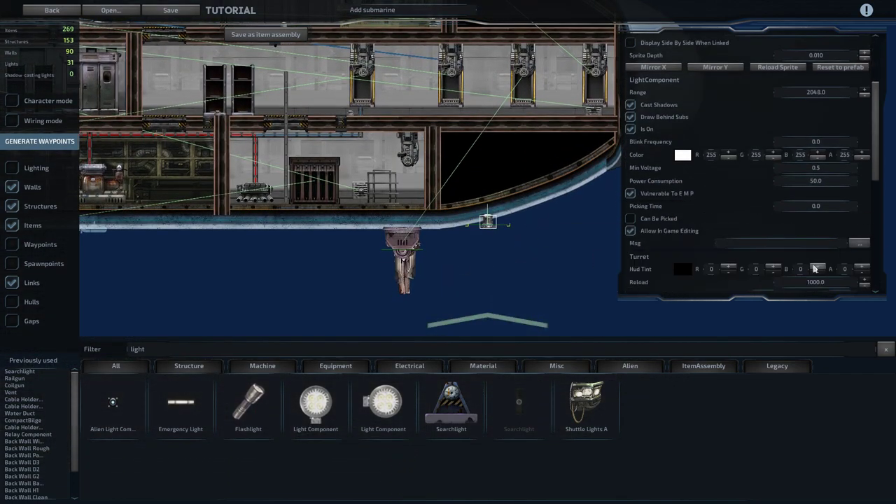
left_click(765, 183)
type("0")
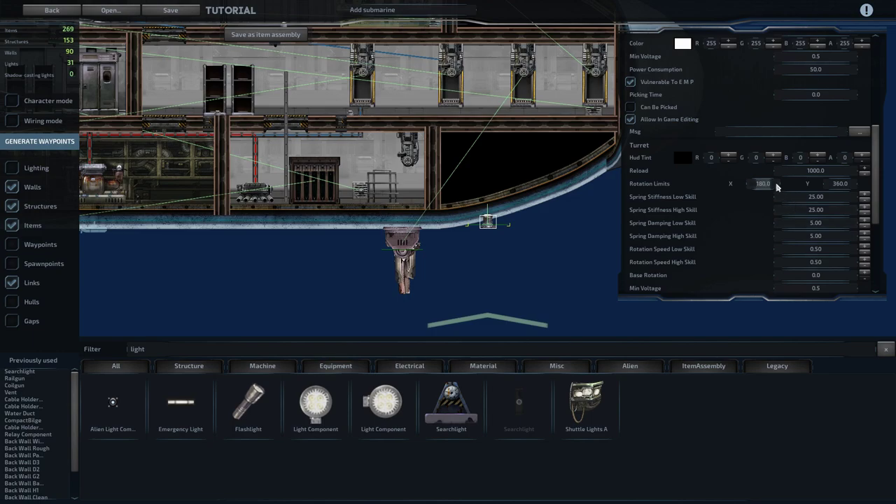
key("Tab")
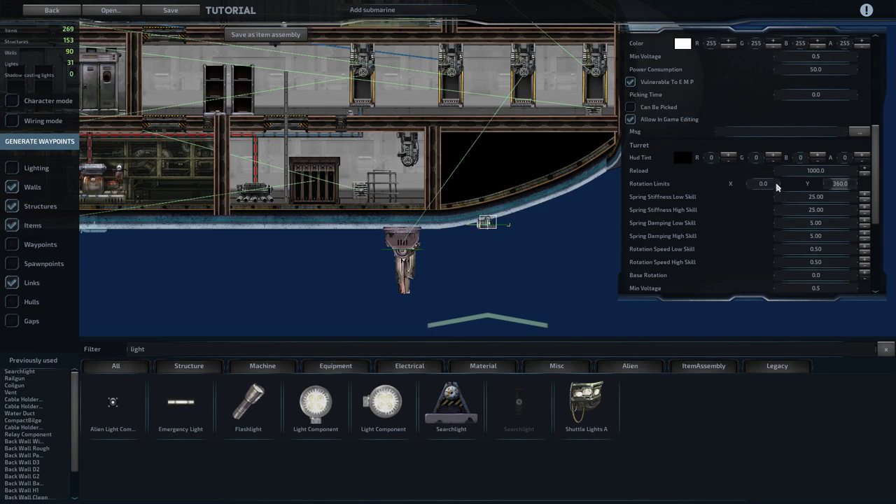
type("0-180")
key("Return")
type("-18")
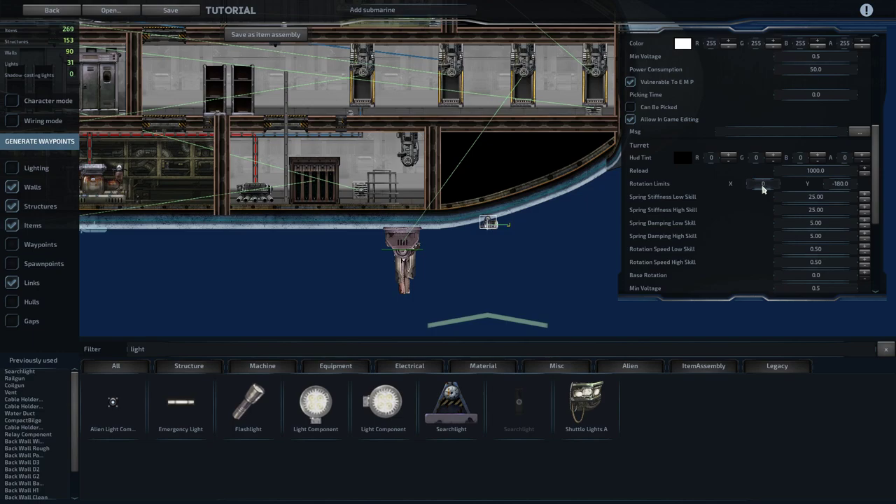
type("0")
key("Tab")
type("180")
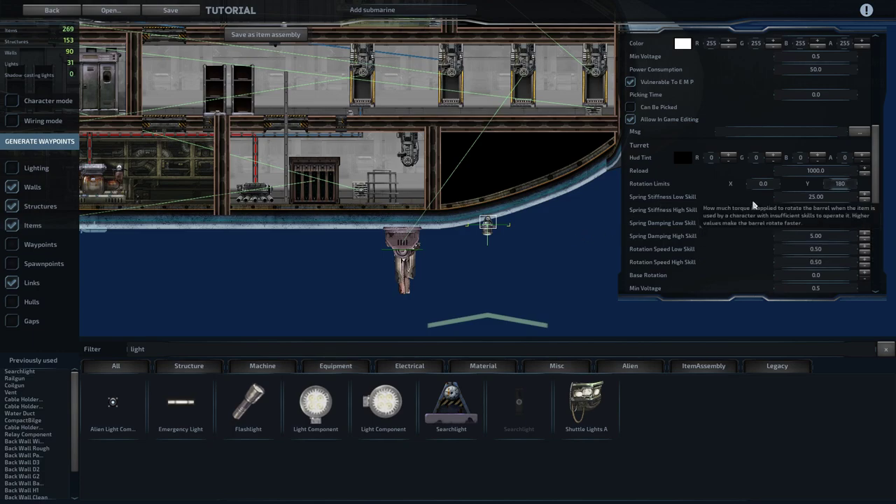
Set the lower Searchlight's Rotation Limits to Y 170 and X -10, and deselect it.
key("BackSpace")
key("BackSpace")
type("70")
left_click(761, 187)
left_click(761, 183)
type("-")
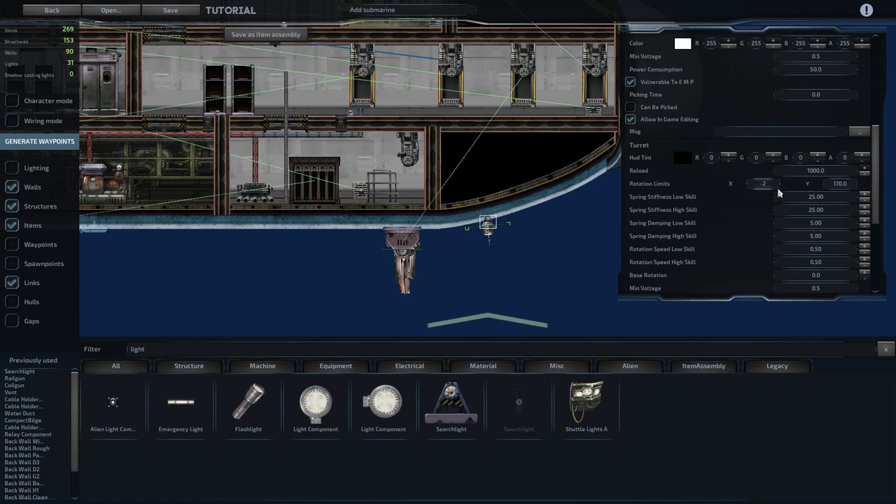
type("20")
key("Return")
key("BackSpace")
type("10.0")
key("Return")
scroll(575, 246, "up", 2)
scroll(575, 246, "up", 2)
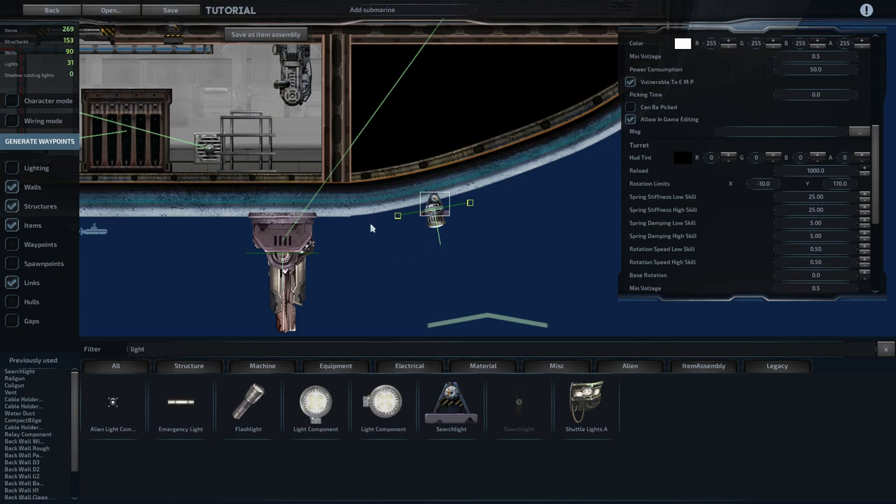
left_click(540, 235)
scroll(541, 235, "up", 2)
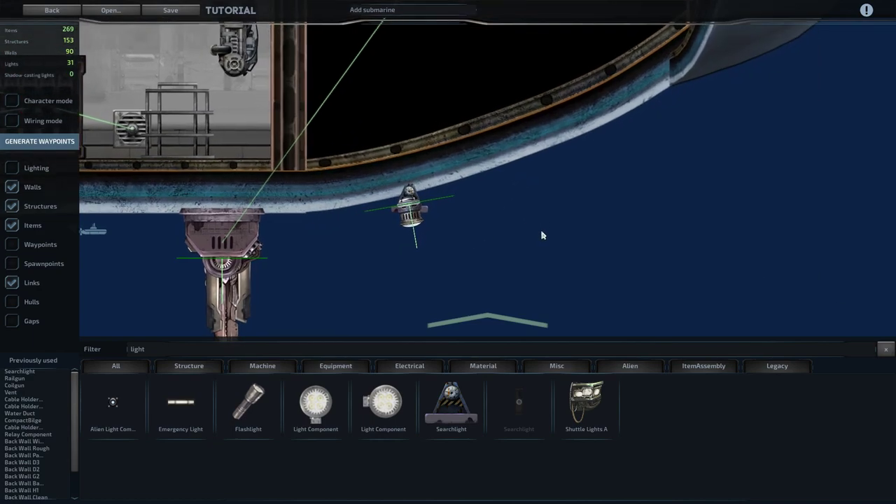
Turn on wiring mode, examine the connection terminals of the upper bow Searchlight and close its panel.
scroll(537, 226, "down", 5)
key("w")
scroll(537, 227, "down", 3)
key("w")
key("a")
key("s")
key("w")
key("d")
key("s")
left_click(14, 121)
key("w")
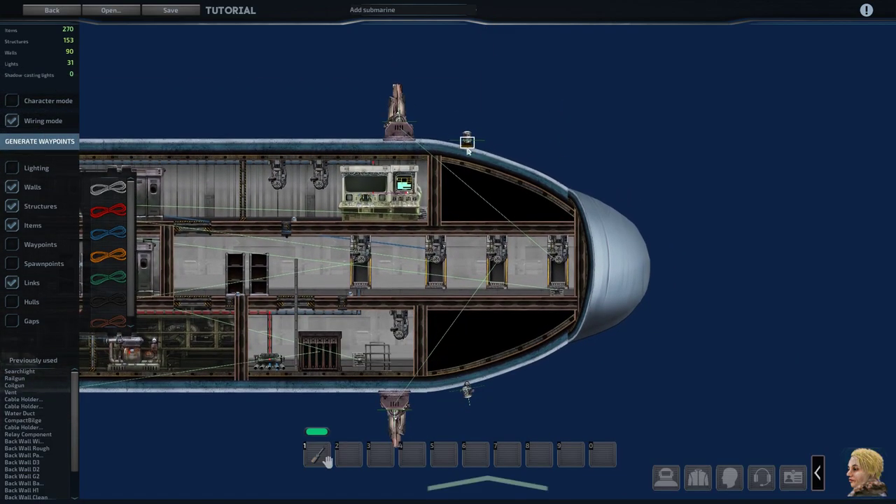
left_click(465, 141)
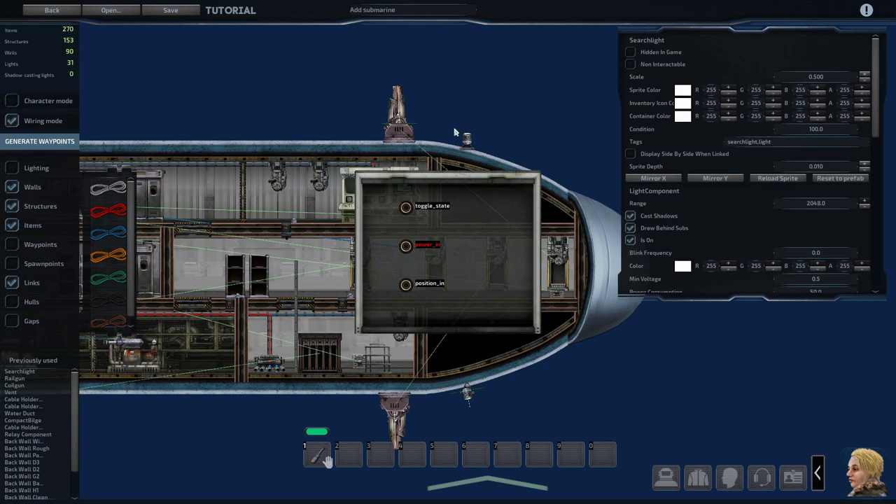
left_click(483, 129)
Turn off wiring mode and hide the item links.
key("s")
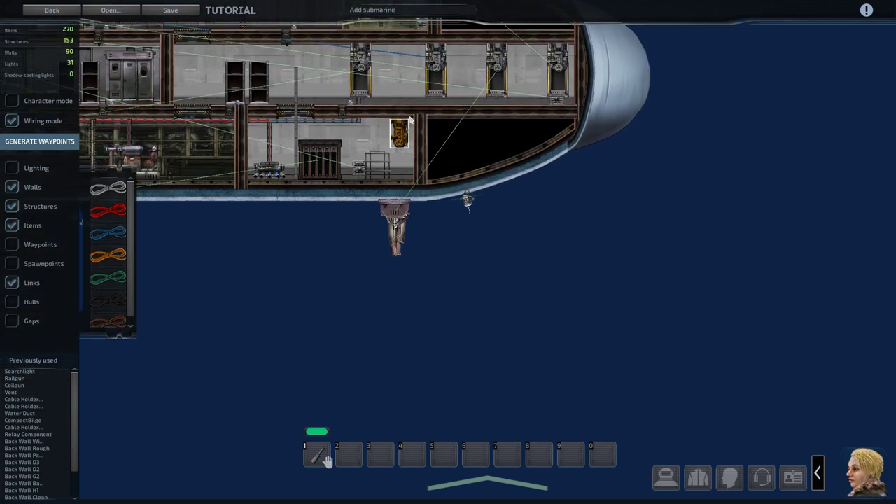
key("w")
key("a")
scroll(336, 142, "down", 2)
key("a")
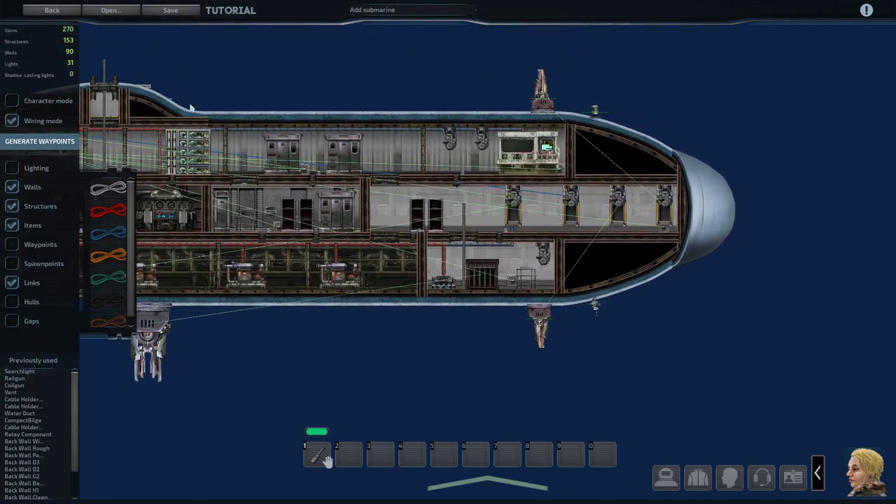
left_click(12, 120)
key("Escape")
scroll(532, 184, "up", 3)
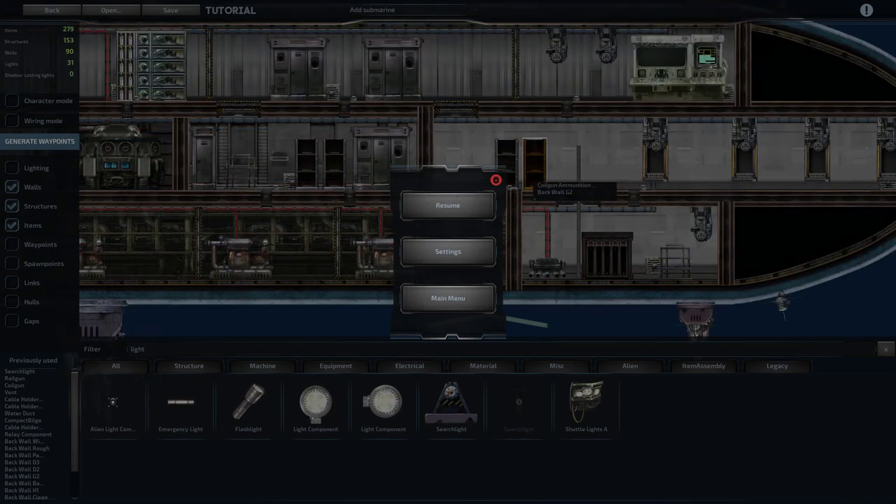
key("Escape")
Try mirroring the lower bow Searchlight vertically, then mirror it back and deselect it.
key("w")
scroll(527, 246, "down", 1)
key("d")
key("s")
key("d")
key("w")
scroll(622, 155, "up", 1)
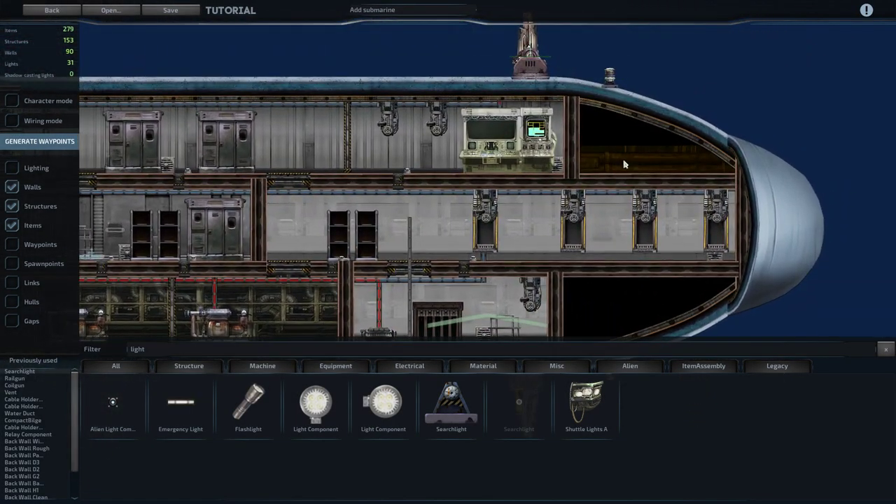
key("s")
key("d")
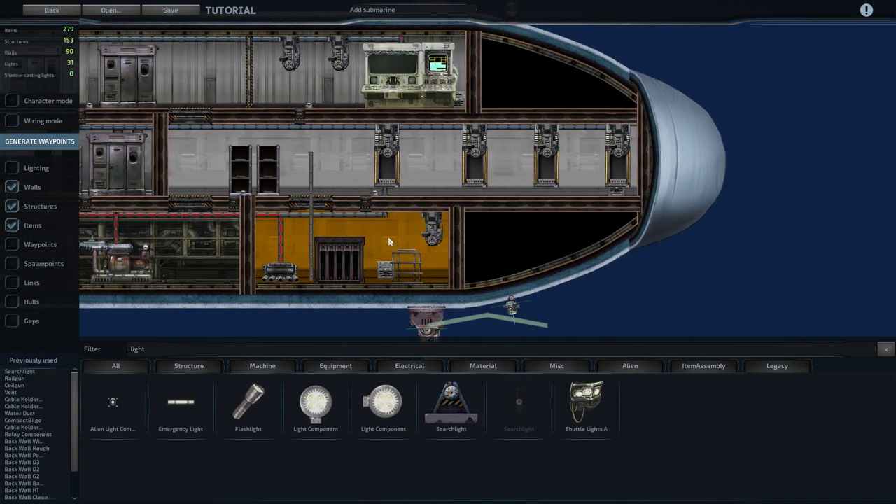
key("s")
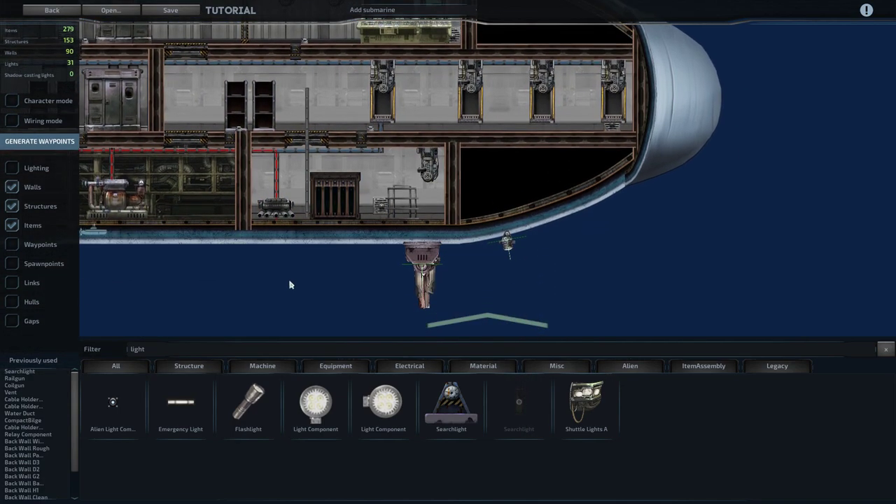
scroll(546, 286, "up", 3)
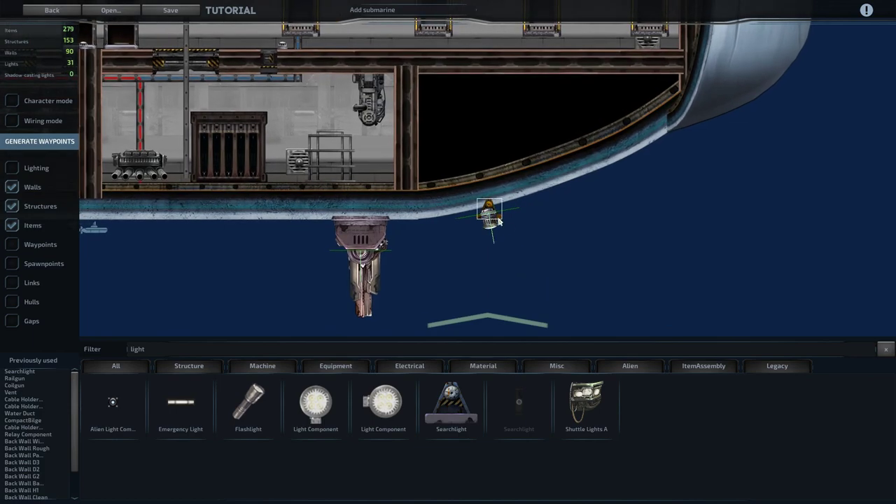
left_click(498, 222)
key("ctrl+m")
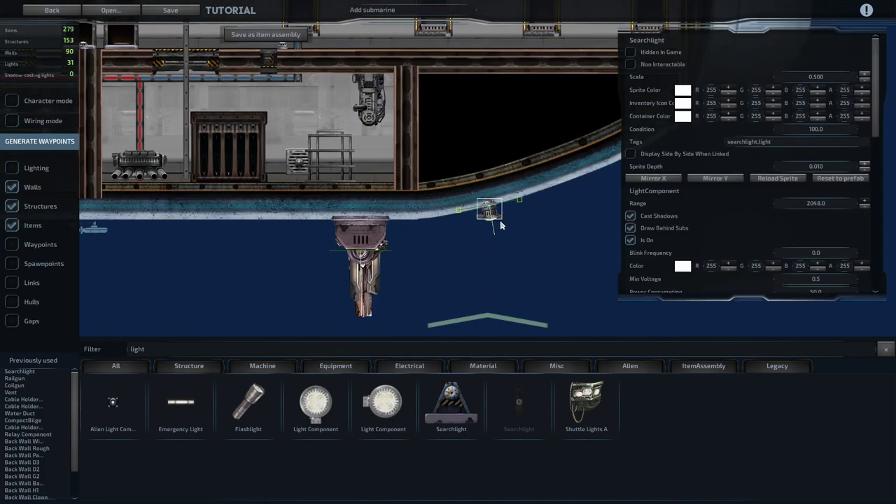
key("ctrl+m")
left_click(540, 233)
Reload the sprite of the lower bow Searchlight and deselect it.
key("w")
key("s")
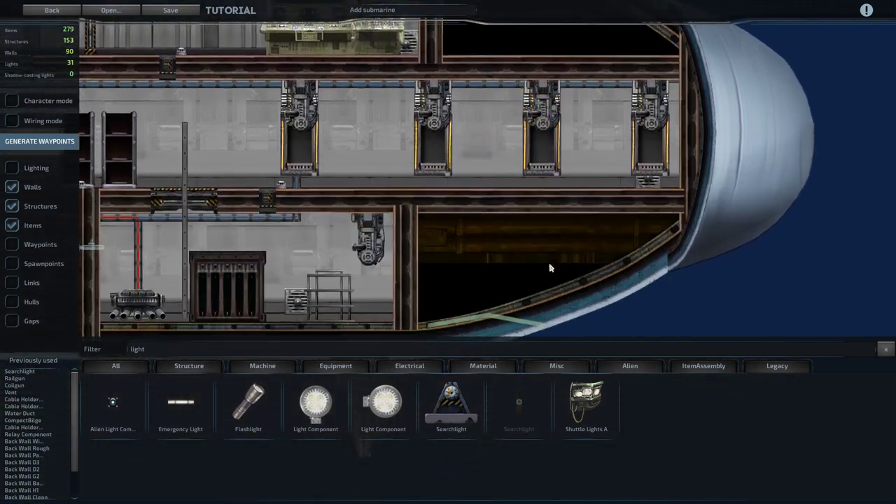
scroll(529, 289, "up", 5)
left_click(460, 222)
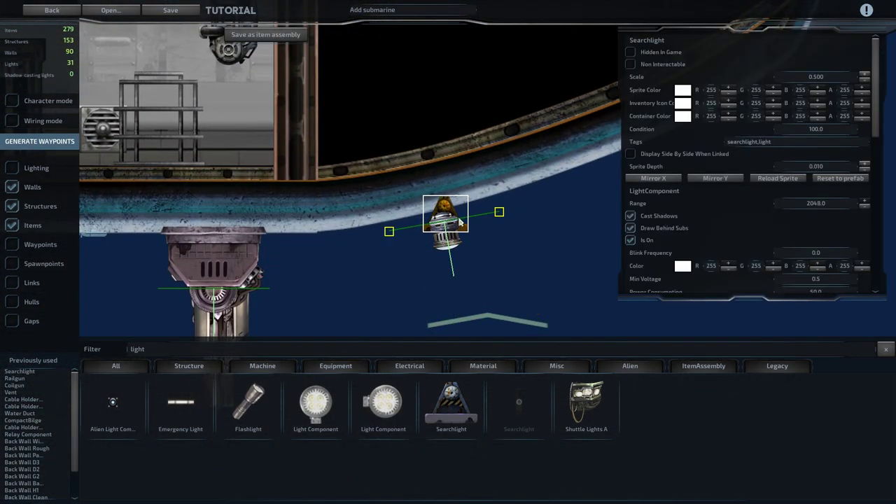
left_click(776, 180)
left_click(776, 180)
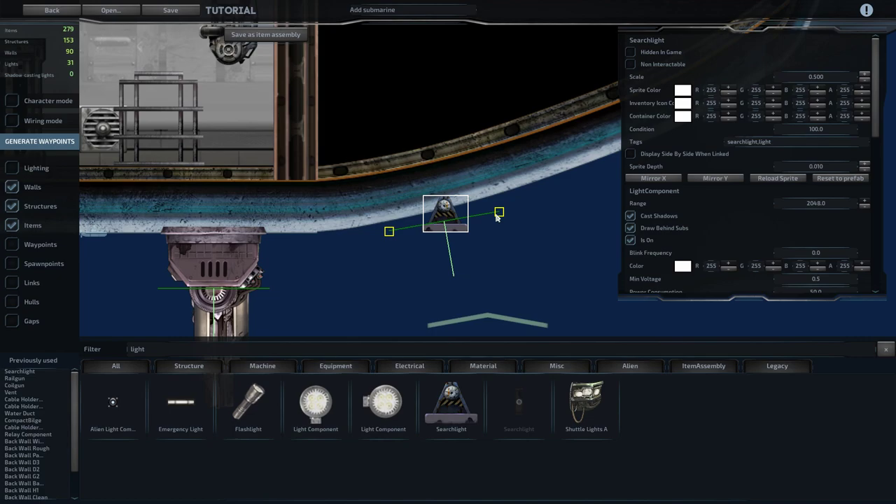
left_click(541, 239)
Select the upper bow Searchlight and set its Rotation Limits X to 190.
key("w")
key("s")
key("w")
scroll(591, 226, "down", 3)
key("w")
scroll(602, 215, "down", 3)
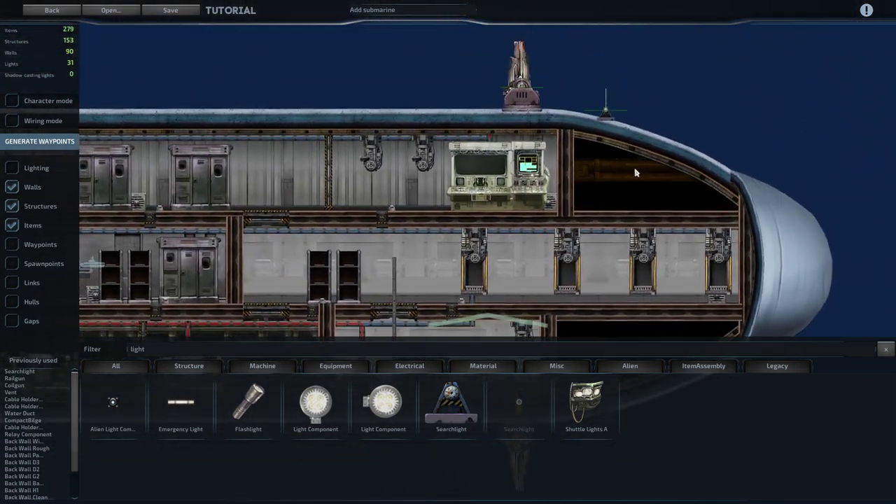
key("w")
scroll(633, 175, "up", 3)
key("s")
scroll(636, 174, "down", 2)
scroll(536, 245, "up", 4)
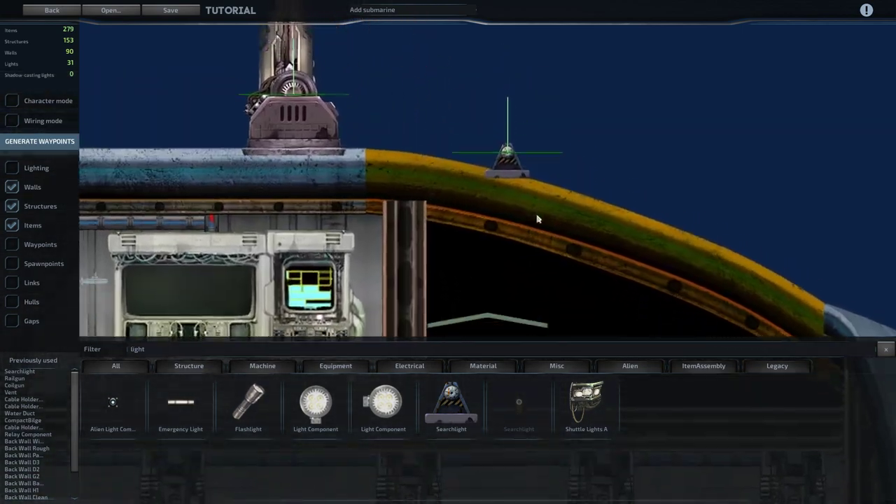
left_click(469, 213)
scroll(806, 225, "down", 4)
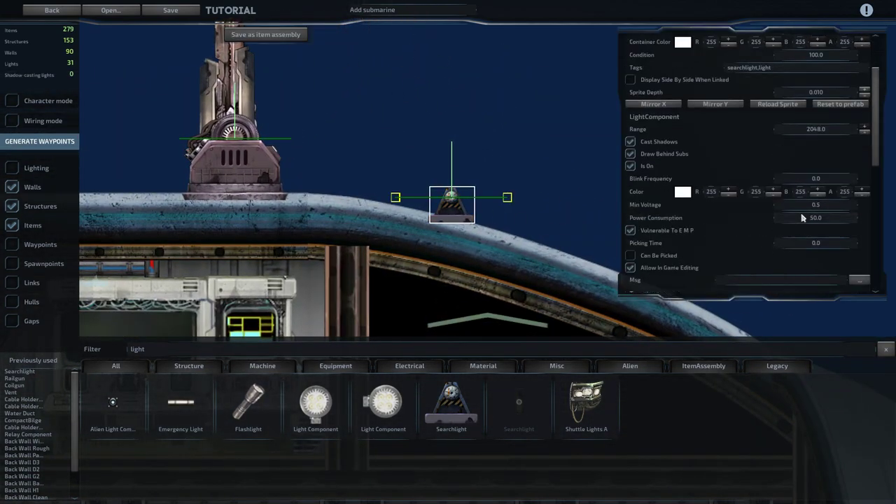
left_click(762, 221)
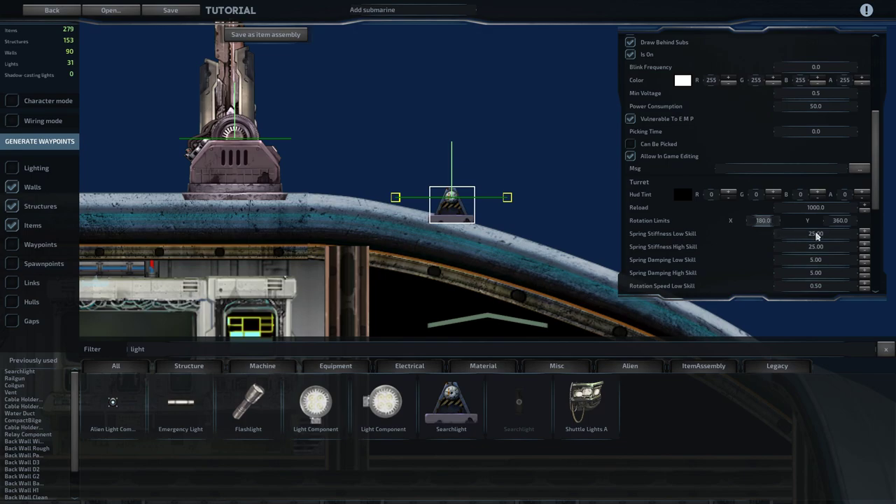
type("1")
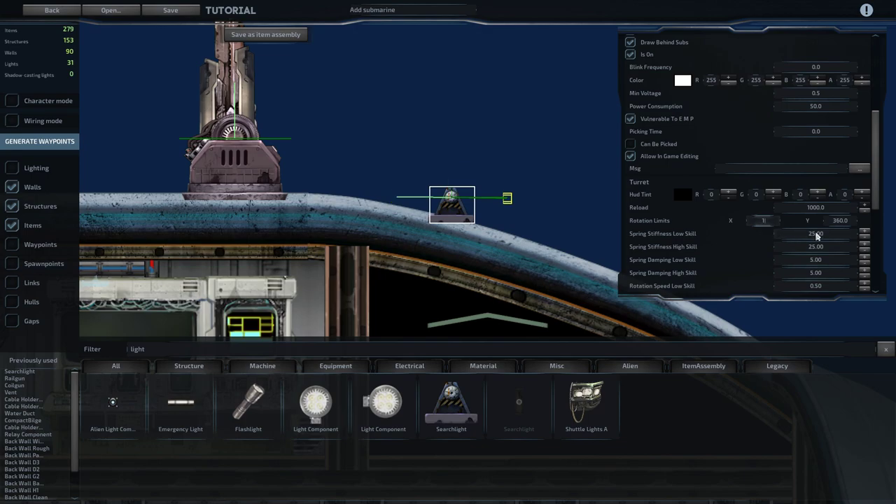
type("90")
Try a Rotation Limits Y value of -20 and then -180 for the upper Searchlight.
left_click(836, 223)
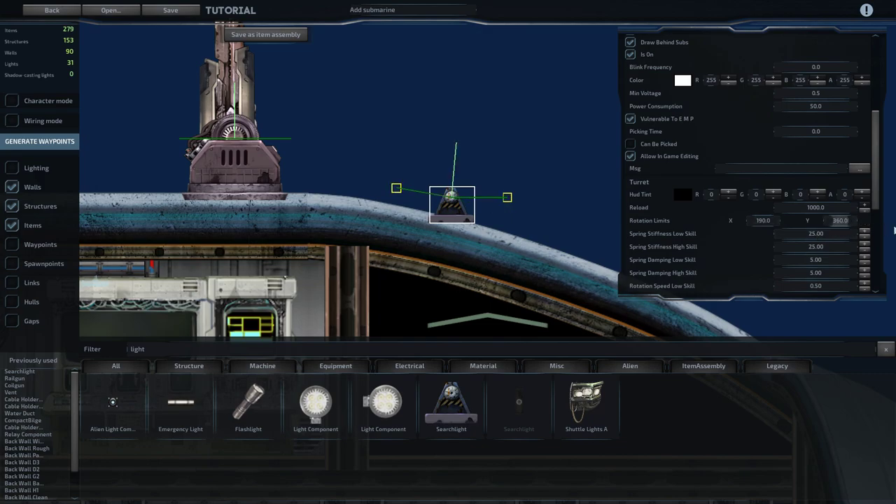
type("10")
key("BackSpace")
key("BackSpace")
type("-20")
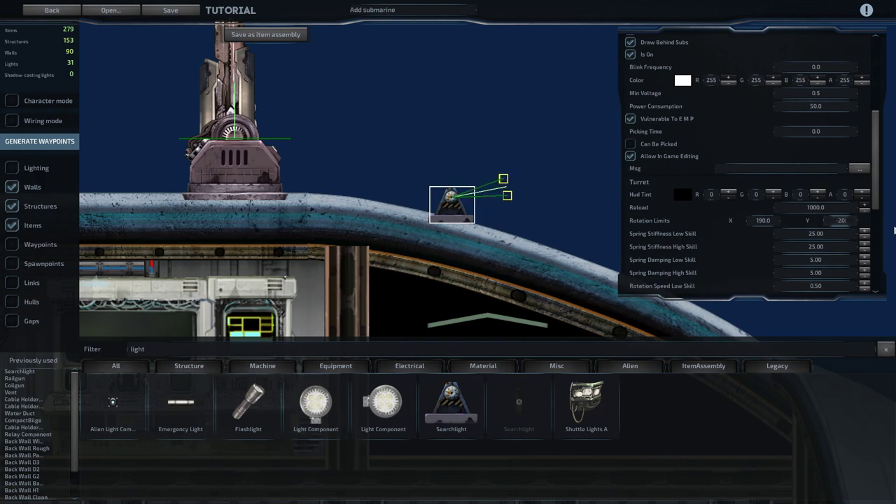
key("BackSpace")
type("180")
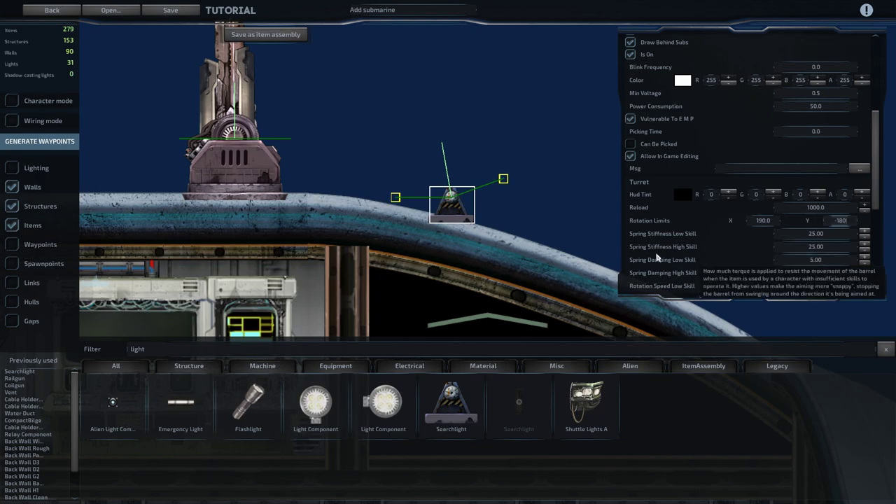
Try X 200 for the upper Searchlight's Rotation Limits, then set X to 0 and Y to 180.
double_click(772, 220)
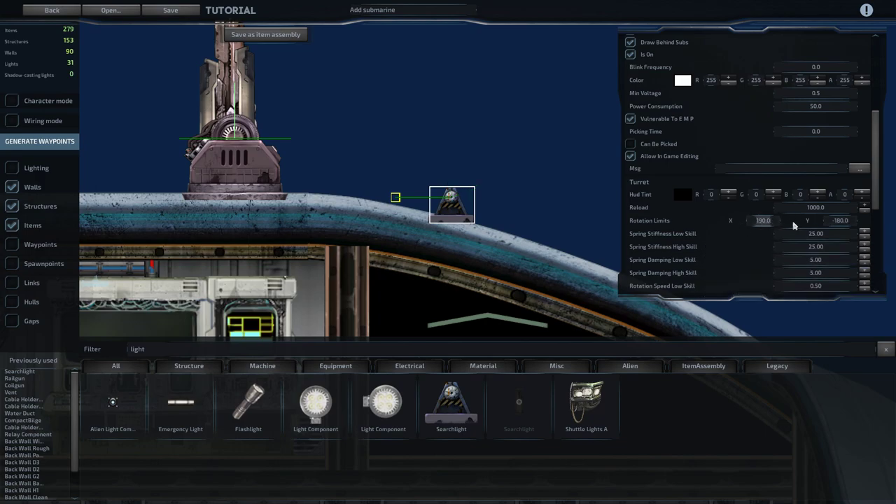
type("200")
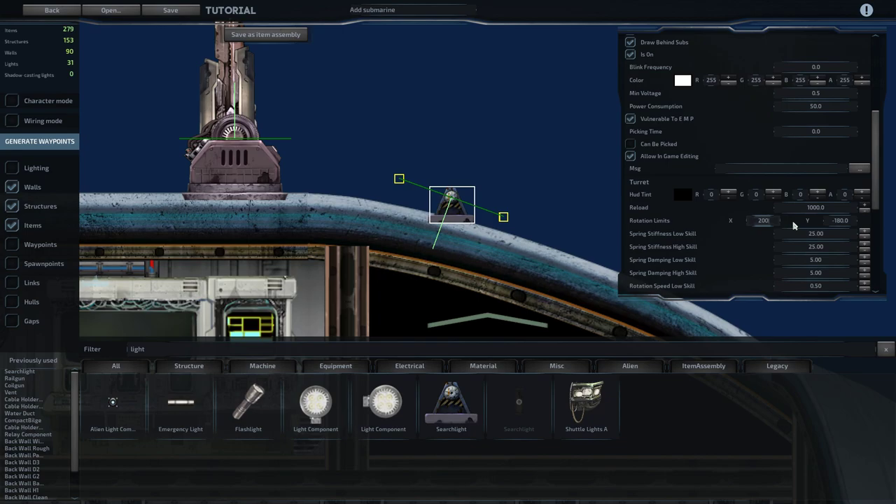
key("BackSpace")
key("BackSpace")
key("BackSpace")
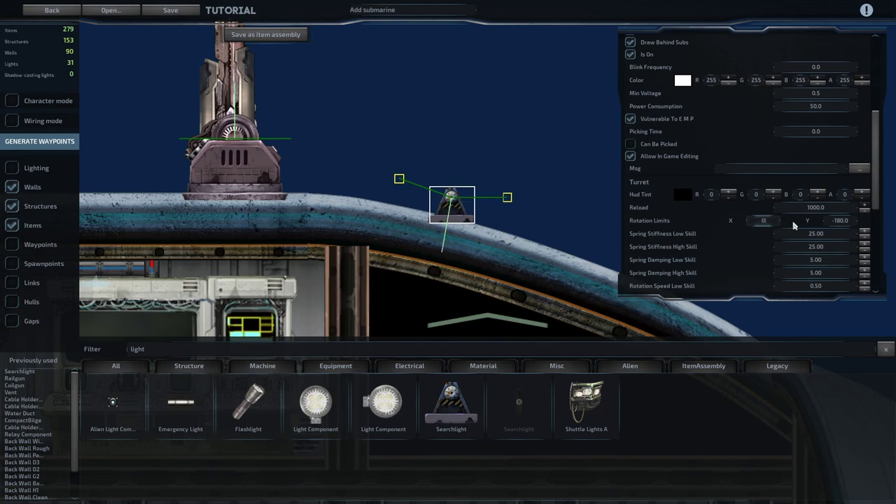
left_click(795, 224)
left_click(840, 222)
type("180")
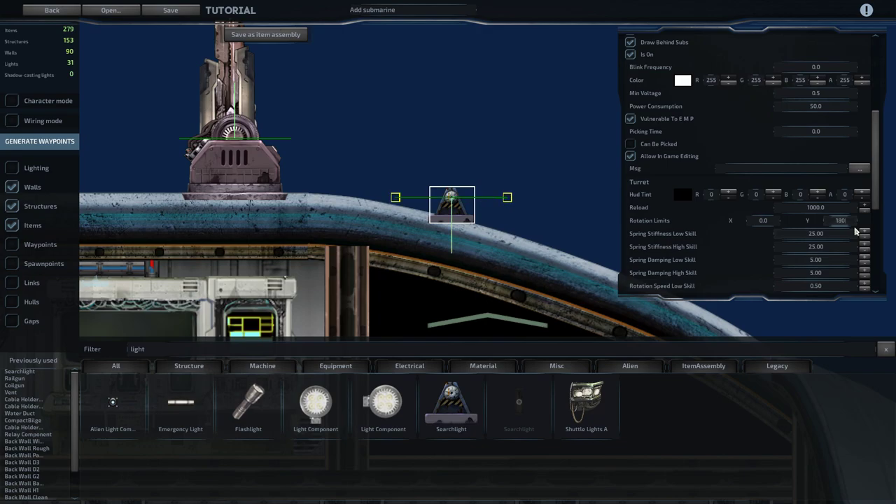
Try Rotation Limits X 170 with Y values of 0 and -180 for the upper Searchlight.
left_click(760, 222)
type("170")
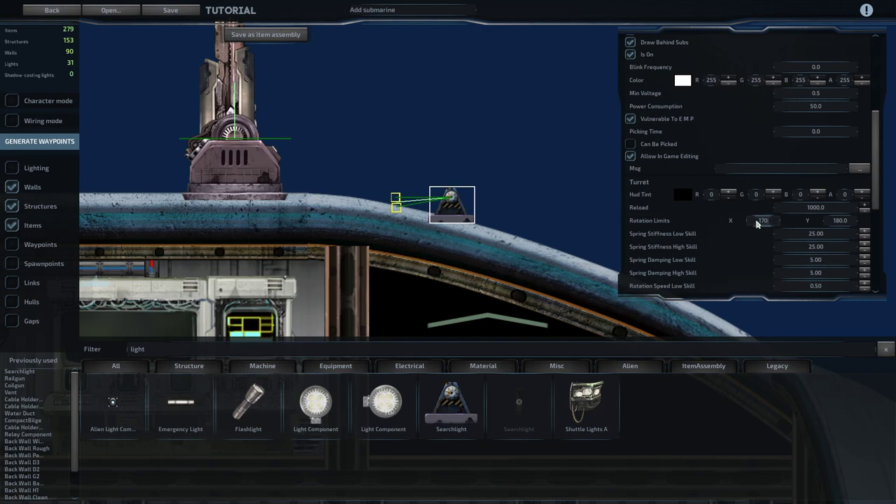
left_click(850, 224)
type("0")
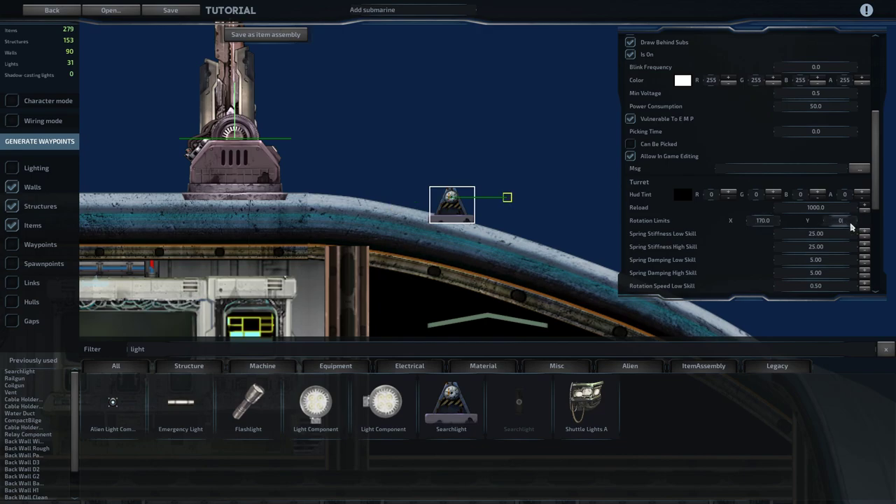
type("-180")
key("BackSpace")
type("0")
key("BackSpace")
key("BackSpace")
Try Rotation Limits X 190 and then -190 with Y 0 for the upper Searchlight.
left_click(770, 221)
type("190")
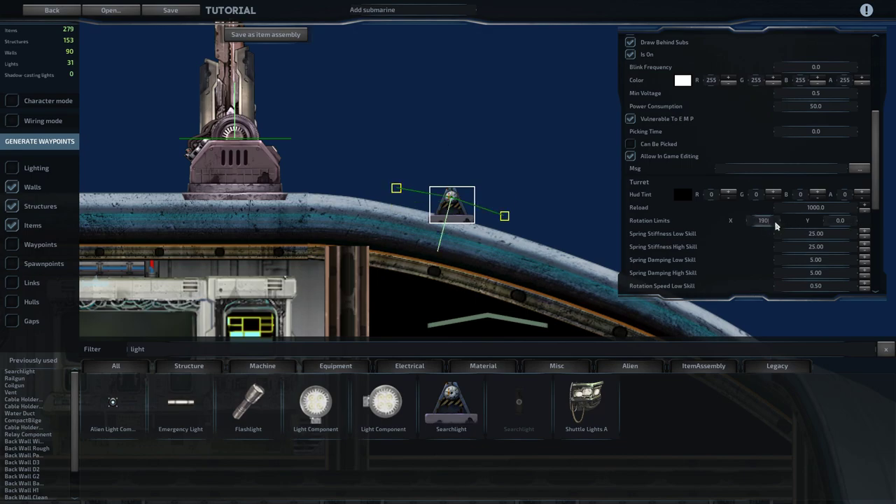
type("-")
key("Return")
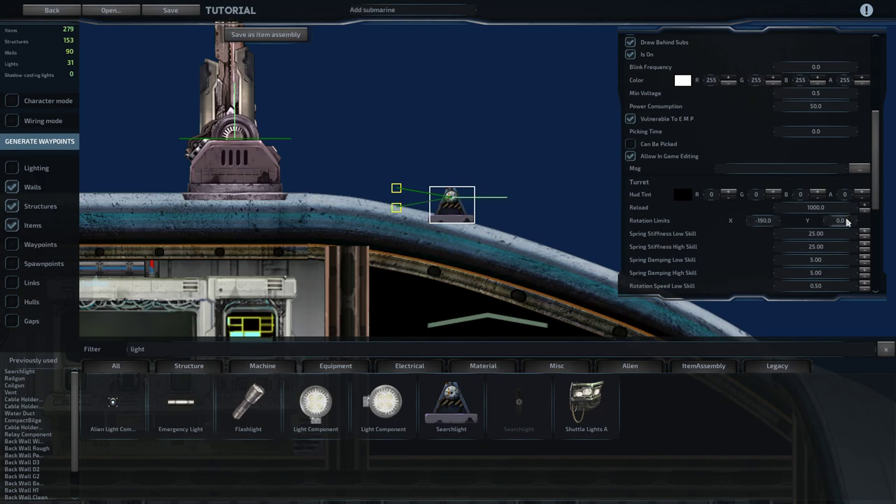
left_click(848, 220)
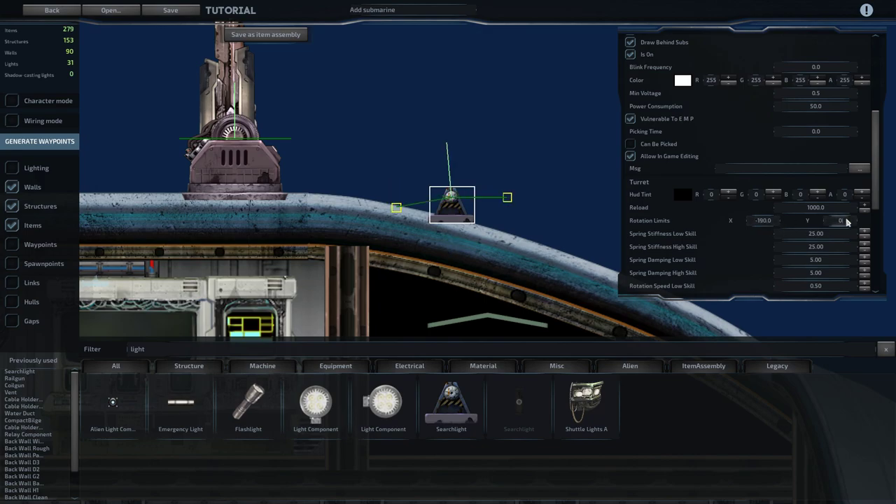
Set the upper Searchlight's Rotation Limits to X -170 and Y 10, then deselect it.
double_click(763, 221)
type("-18")
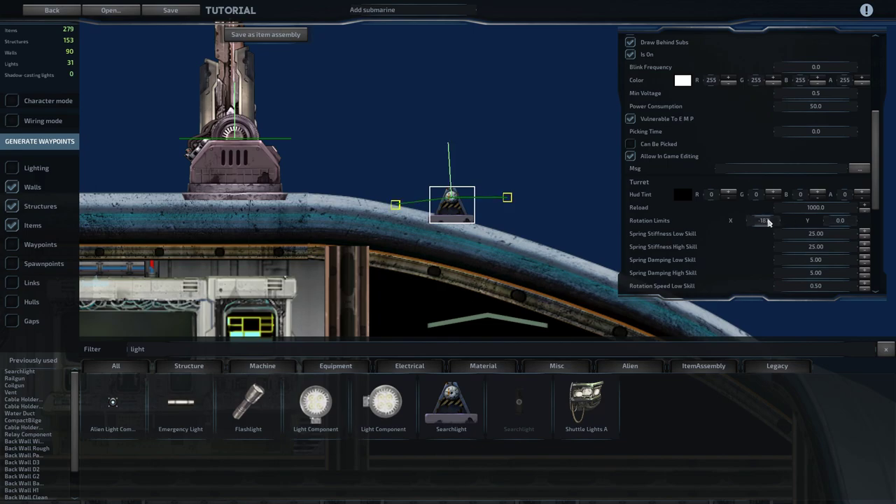
type("0")
key("Return")
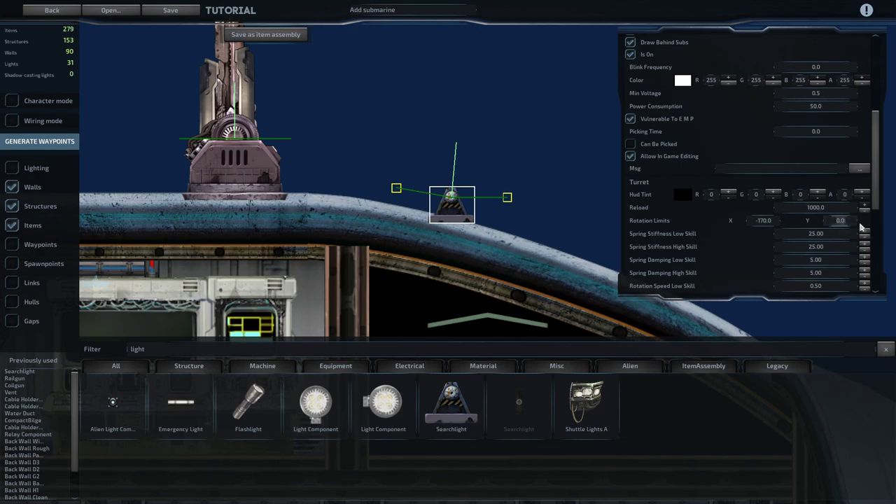
left_click_drag(507, 197, 510, 210)
left_click(509, 195)
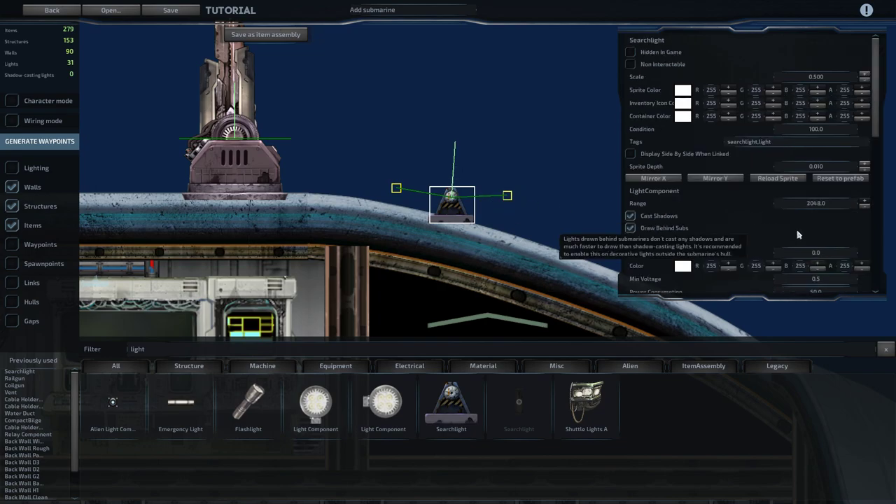
scroll(799, 235, "down", 5)
type("1000.0")
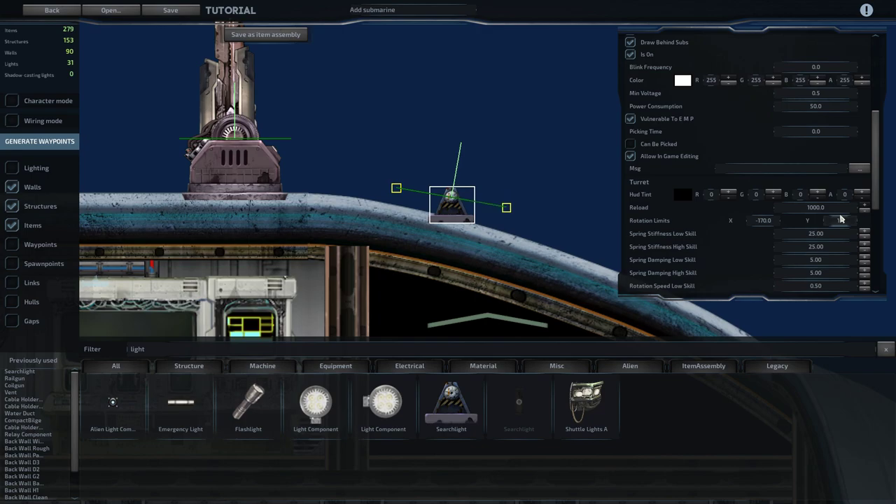
left_click(556, 150)
Filter the items for "coil" and place four coilgun ammunition boxes outside the hull above the bow.
scroll(560, 148, "down", 7)
key("s")
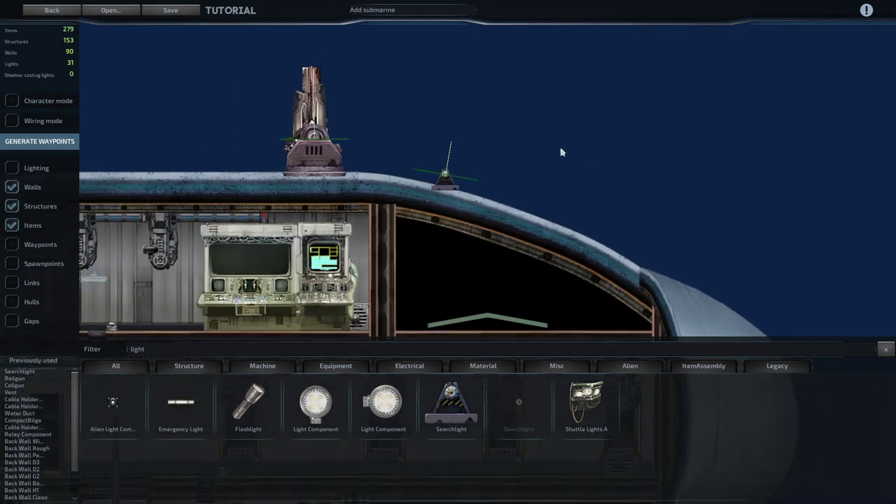
scroll(560, 145, "down", 2)
key("a")
key("s")
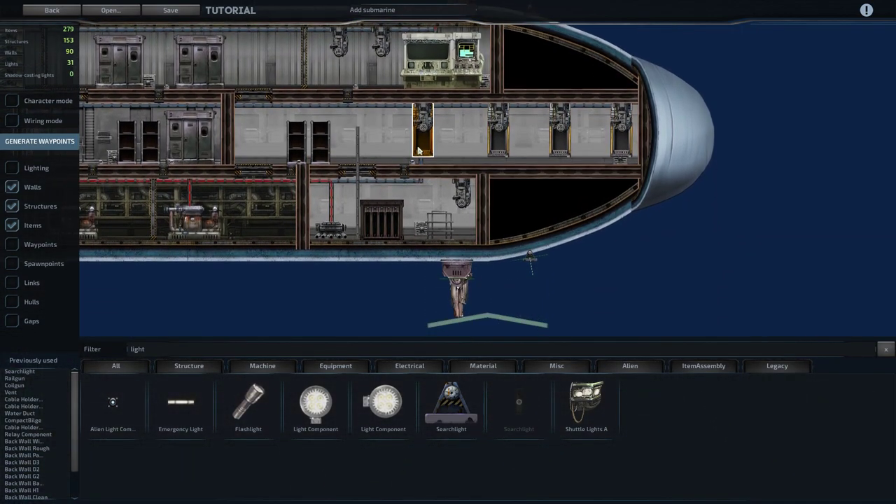
key("w")
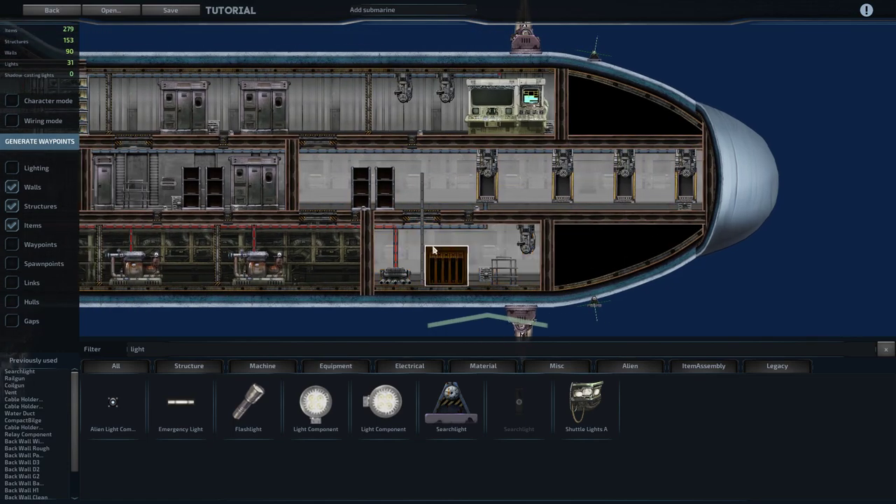
key("s")
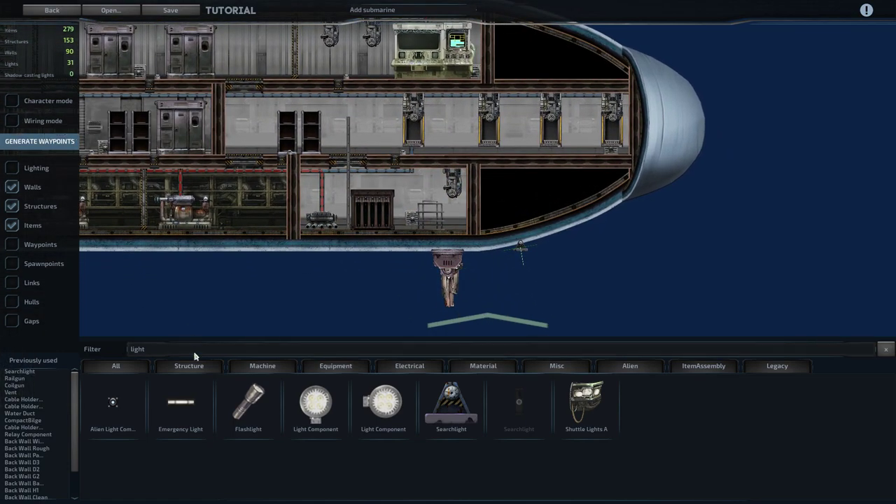
double_click(196, 348)
type("coil")
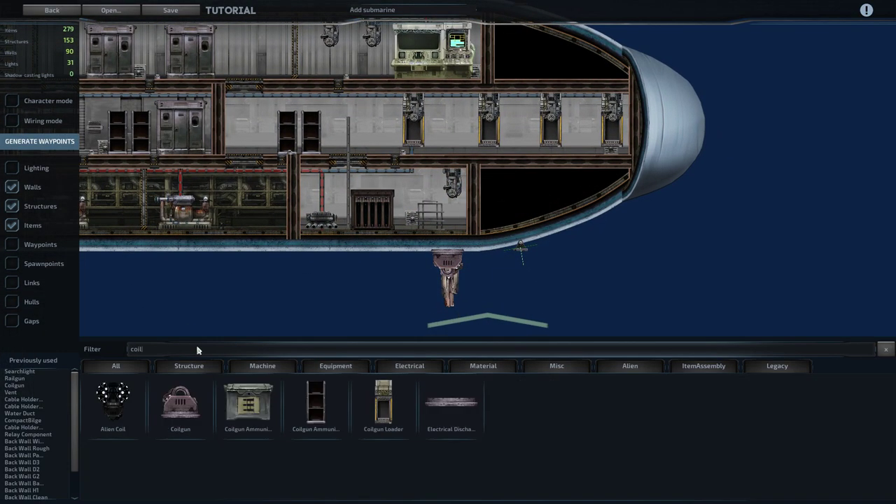
left_click(246, 405)
key("w")
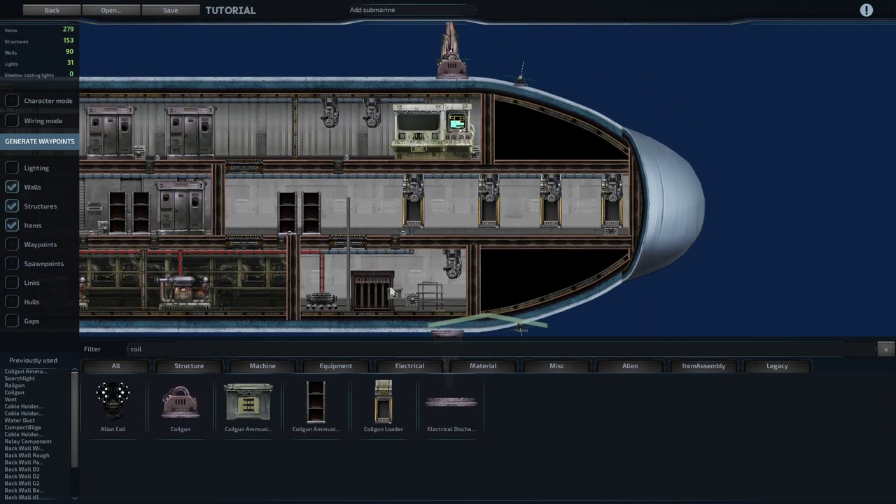
left_click(578, 70)
left_click(617, 74)
left_click(654, 84)
left_click(683, 93)
Place twelve more coilgun ammunition boxes in the open water ahead of the bow.
key("a")
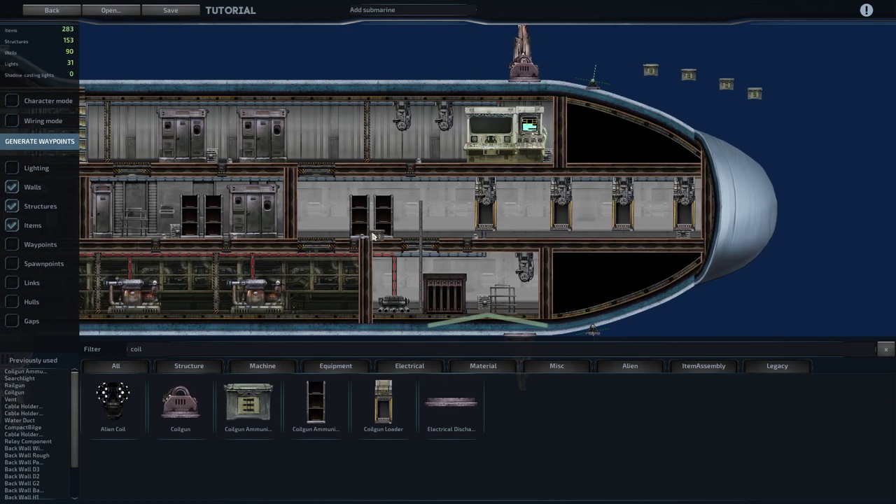
key("w")
key("d")
key("s")
key("a")
left_click(607, 115)
left_click(607, 134)
left_click(617, 161)
left_click(617, 181)
left_click(617, 209)
left_click(617, 237)
left_click(640, 238)
left_click(645, 218)
left_click(651, 179)
left_click(651, 159)
left_click(646, 131)
left_click(646, 117)
In Character mode, load the four boxes above the bow into the four coilgun loaders, then leave the mode.
key("w")
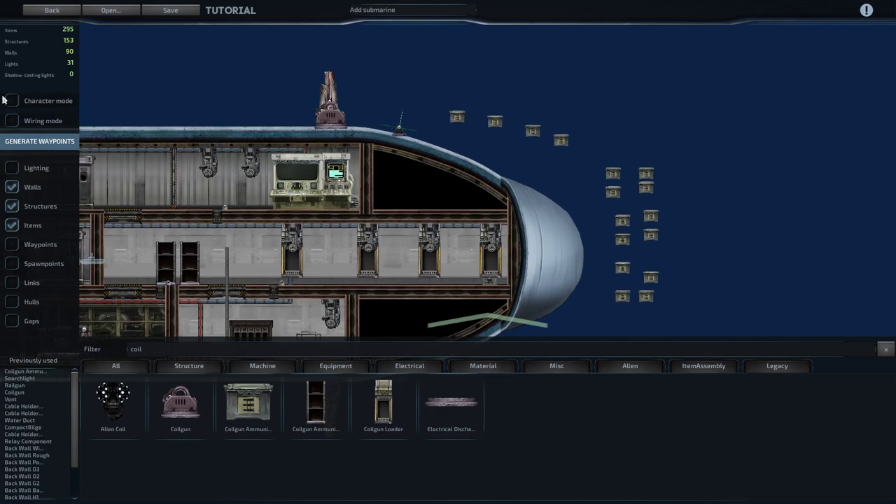
left_click(12, 100)
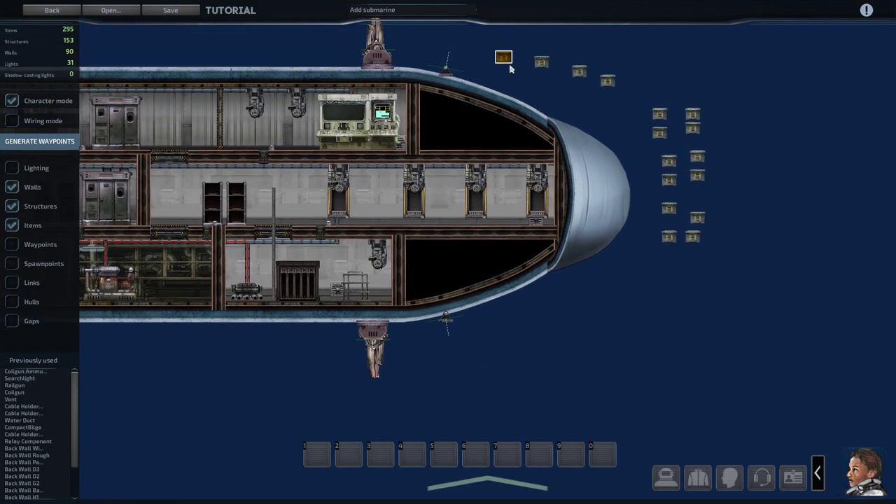
left_click(508, 67)
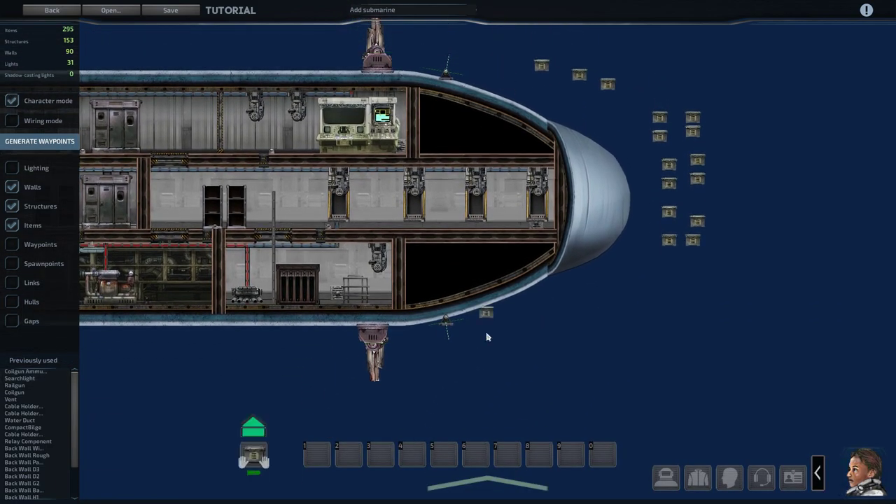
left_click_drag(253, 458, 537, 261)
left_click(538, 115)
left_click_drag(254, 456, 490, 256)
left_click(580, 122)
left_click_drag(247, 455, 459, 241)
left_click(607, 131)
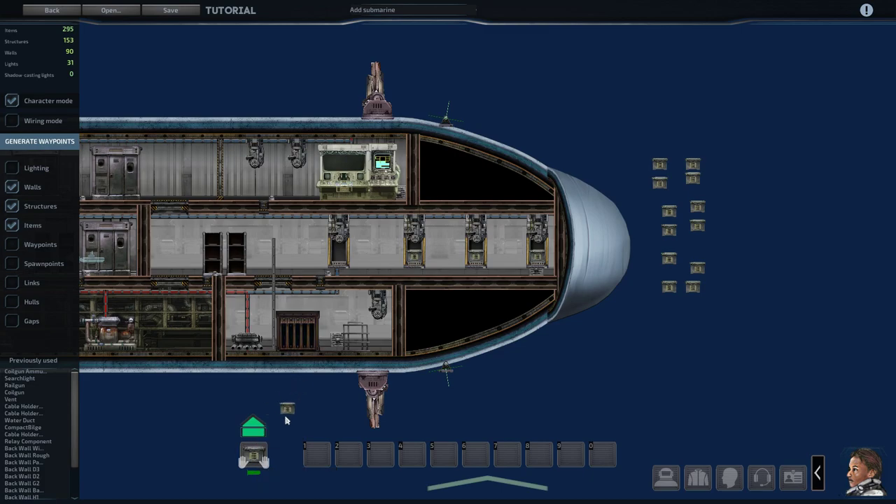
left_click_drag(256, 453, 334, 294)
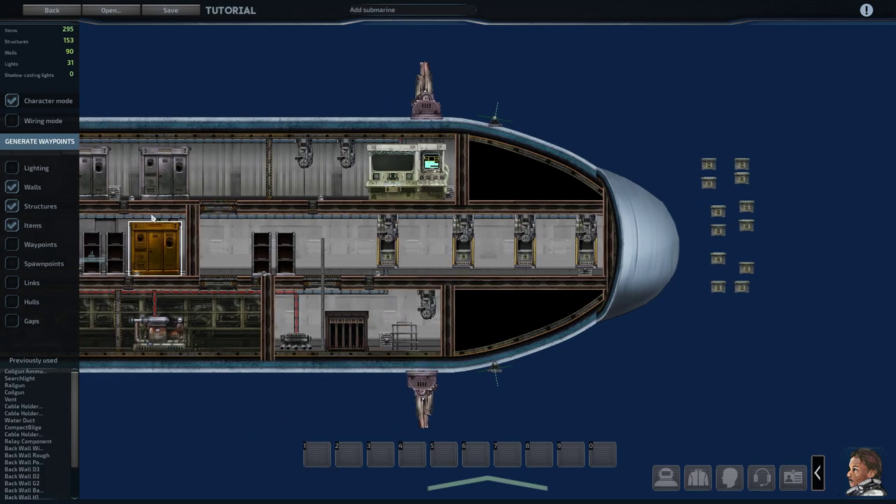
left_click(35, 105)
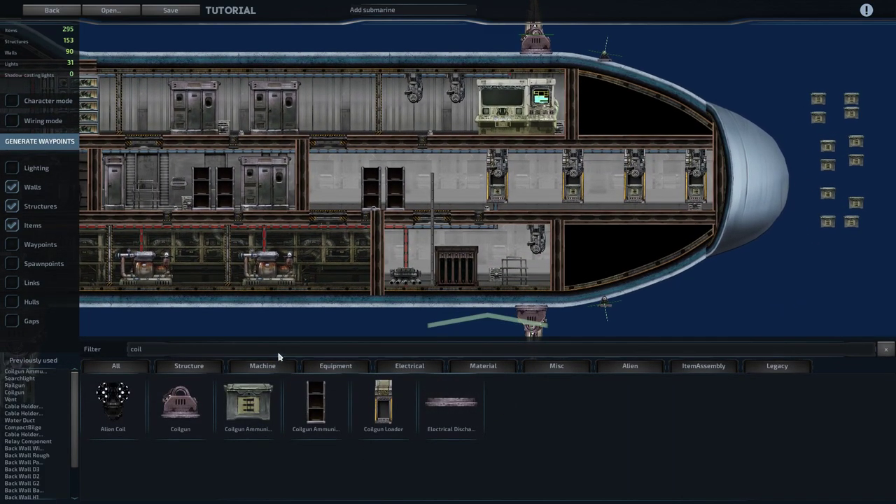
Filter the items for "railg" and place eleven Railgun Shells in the water beneath the hull.
type("railg")
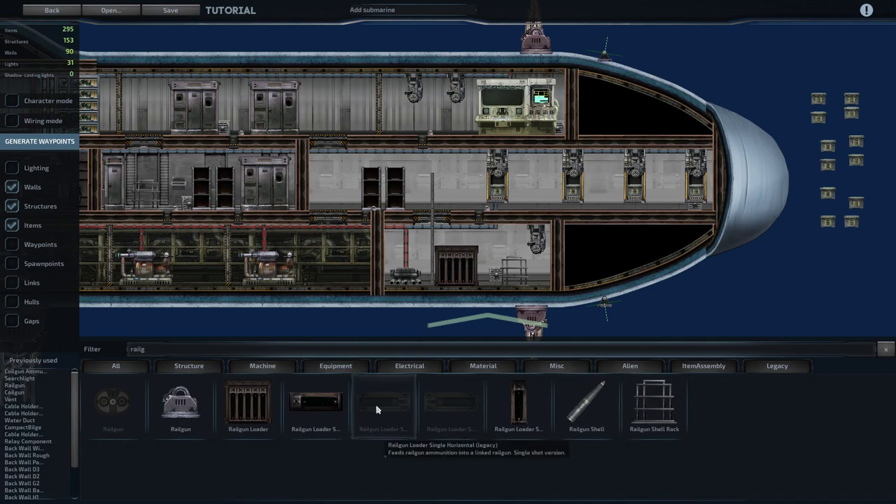
left_click(559, 392)
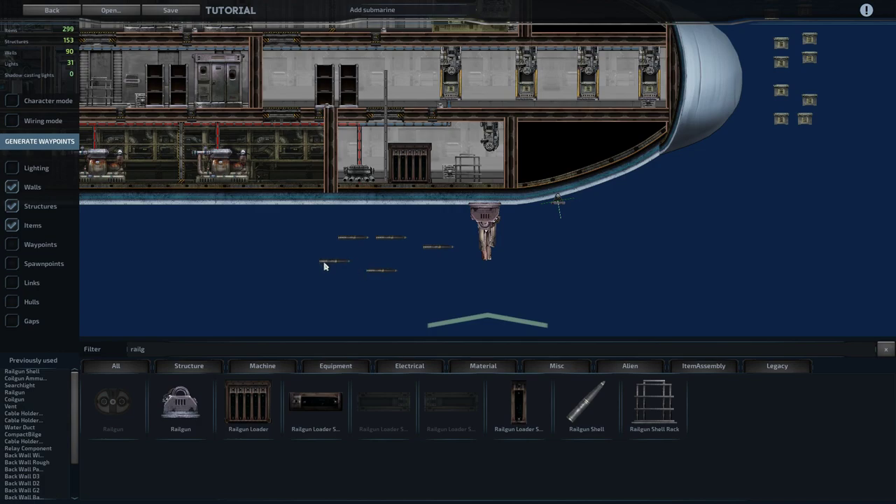
left_click(325, 266)
left_click(442, 268)
left_click(454, 287)
left_click(441, 302)
key("a")
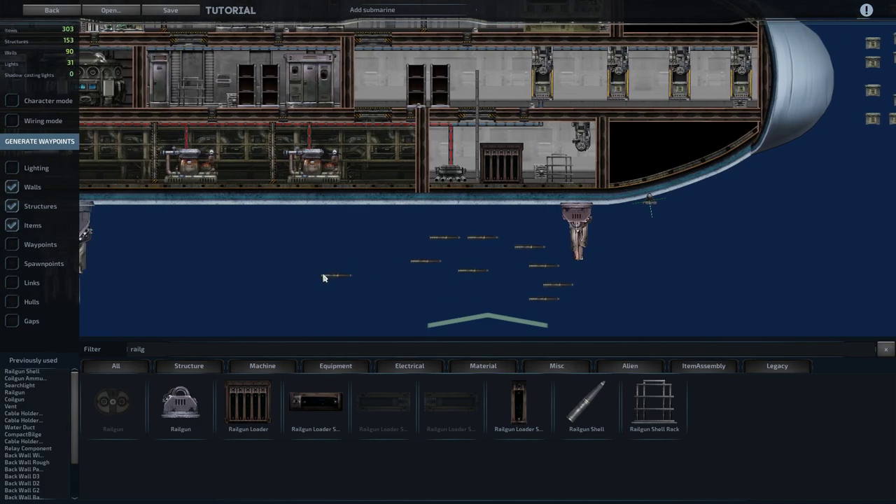
left_click(317, 262)
left_click(314, 282)
left_click(317, 302)
key("d")
right_click(305, 255)
scroll(299, 247, "down", 2)
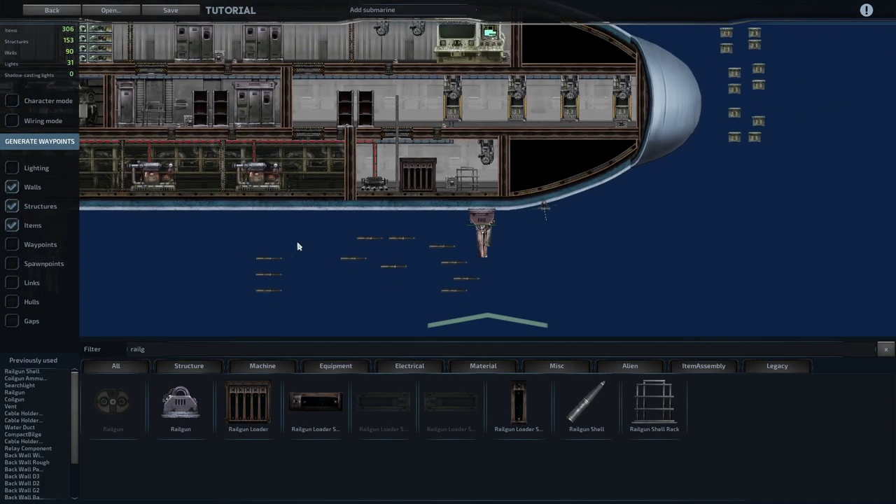
Filter the items for "fuel" and place four Fuel Rods beneath the hull beside the large underside railgun.
scroll(300, 244, "down", 3)
key("a")
key("w")
key("s")
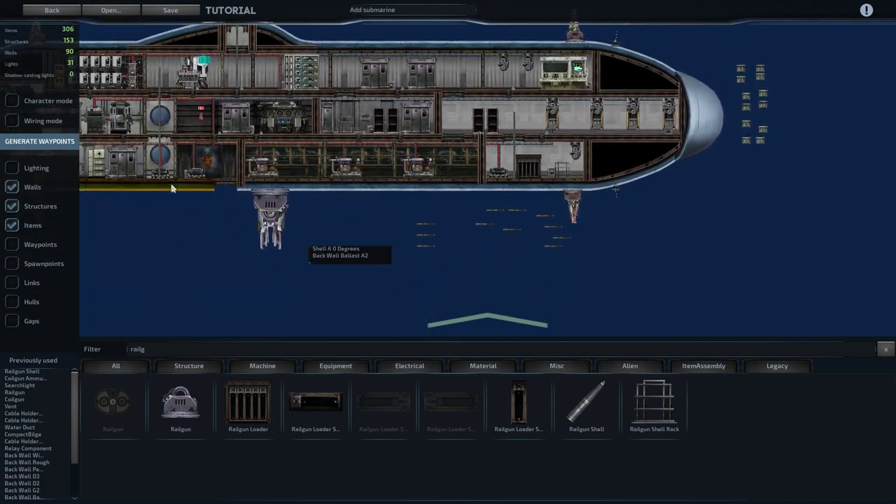
left_click(246, 348)
key("BackSpace")
key("BackSpace")
key("BackSpace")
key("BackSpace")
key("BackSpace")
type("fuel")
left_click(103, 410)
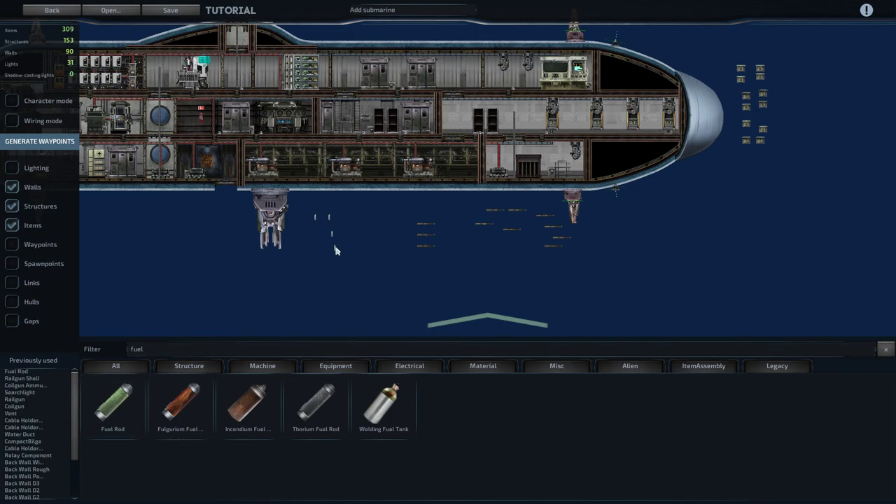
right_click(371, 217)
Switch on Character mode to handle the items placed outside the hull.
key("w")
key("s")
key("d")
key("w")
left_click(12, 100)
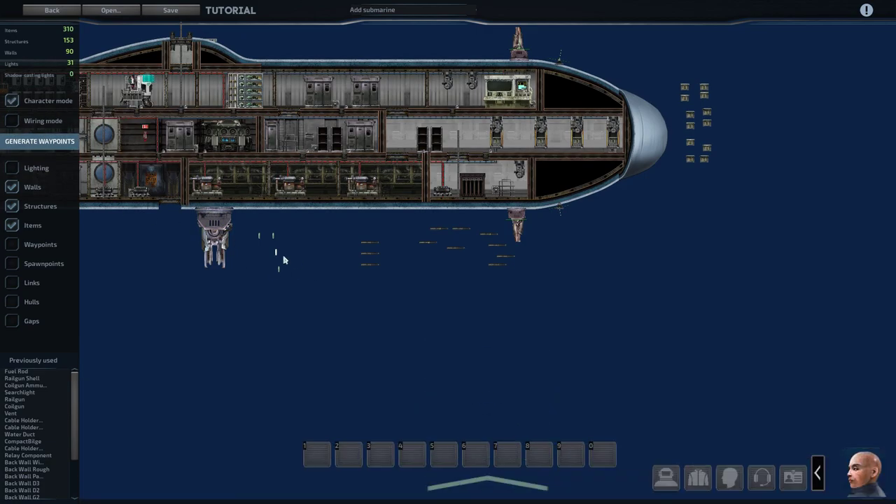